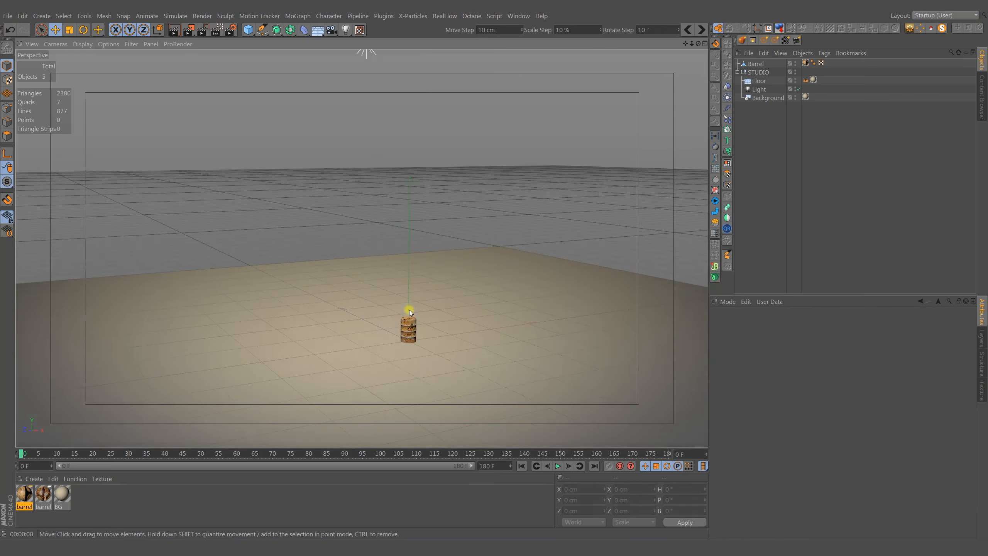
# Inspect the Background, Light and Floor objects of the studio setup and view the barrel up close
pyautogui.keyDown('alt'); pyautogui.moveTo(410, 310); pyautogui.dragTo(366, 314, button='right'); pyautogui.keyUp('alt')
pyautogui.click(766, 98)
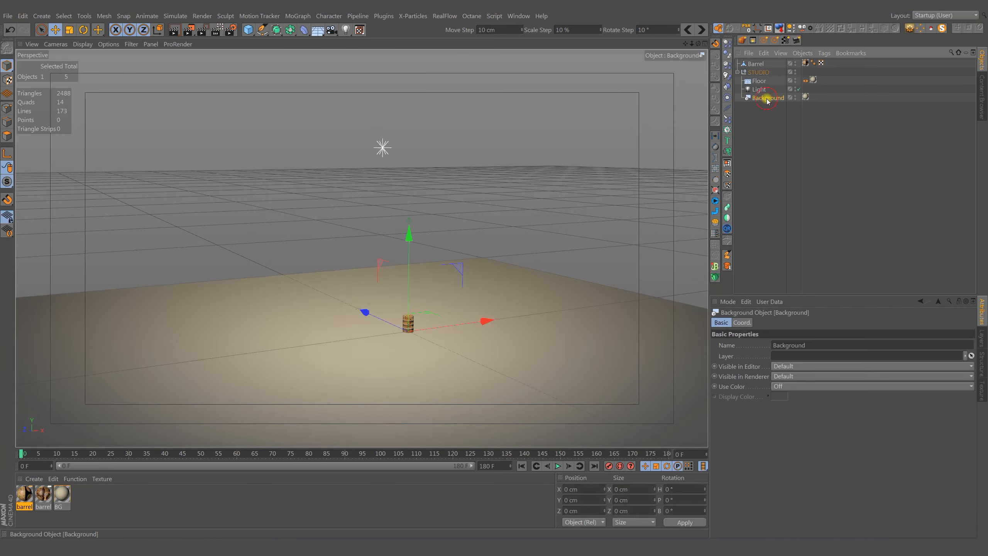
pyautogui.click(758, 89)
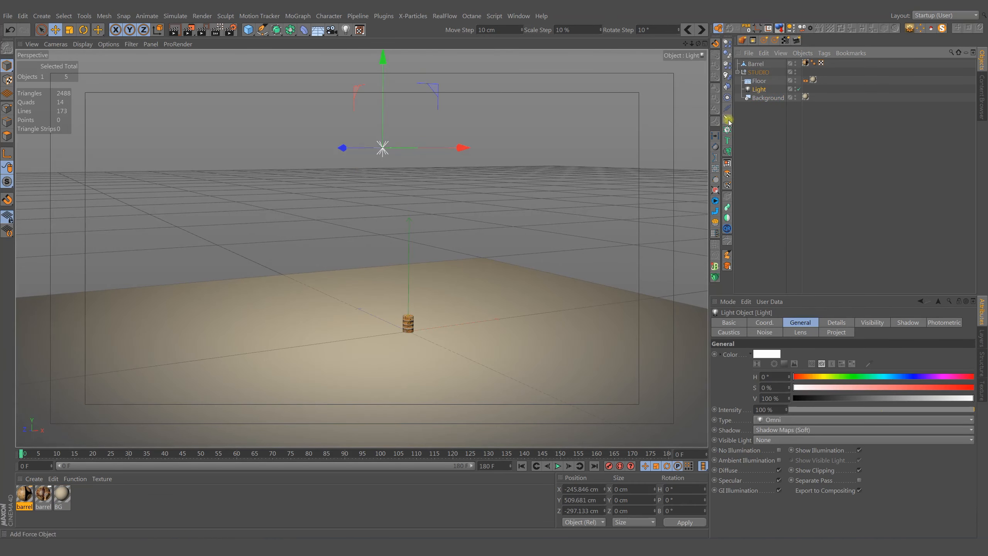
pyautogui.click(758, 81)
pyautogui.keyDown('alt'); pyautogui.moveTo(413, 333); pyautogui.dragTo(574, 296, button='right'); pyautogui.keyUp('alt')
pyautogui.keyDown('alt'); pyautogui.moveTo(574, 297); pyautogui.dragTo(570, 270); pyautogui.keyUp('alt')
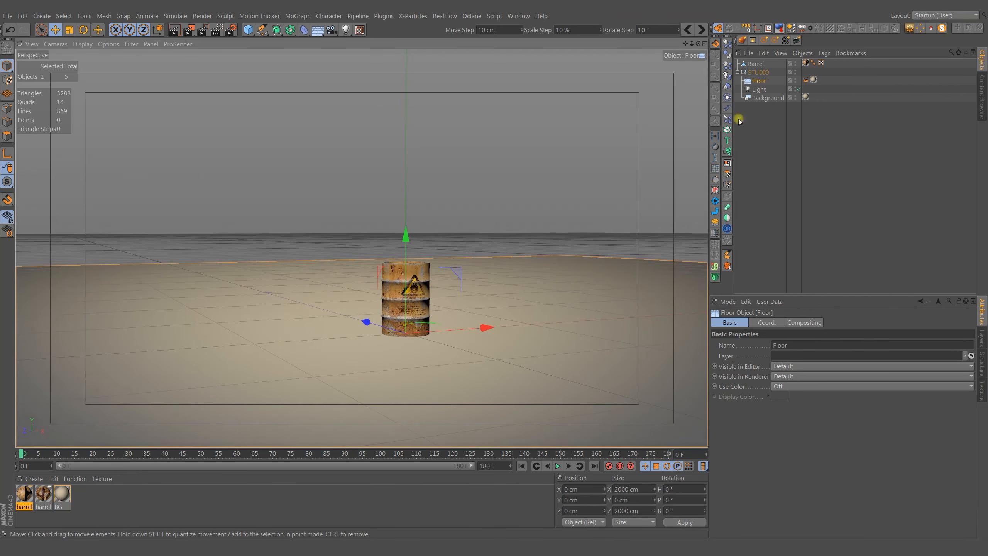
# Hide the STUDIO group in the editor only and render the current view to check the barrel
pyautogui.doubleClick(795, 72)
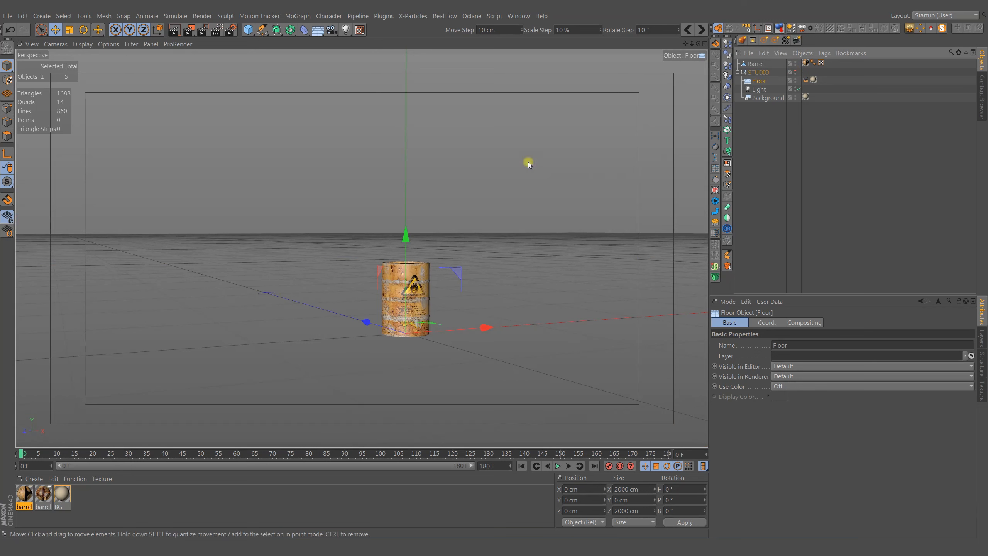
pyautogui.click(174, 31)
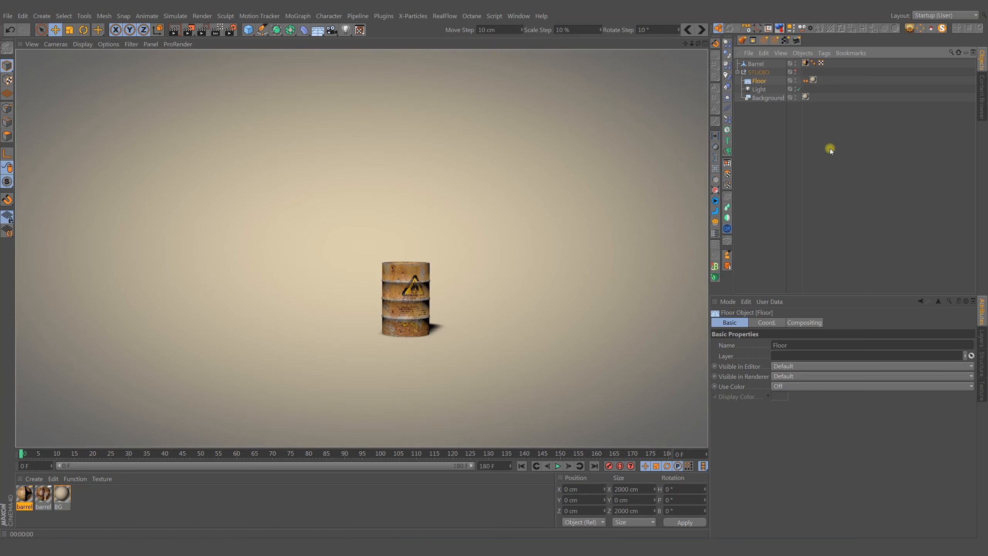
pyautogui.click(753, 156)
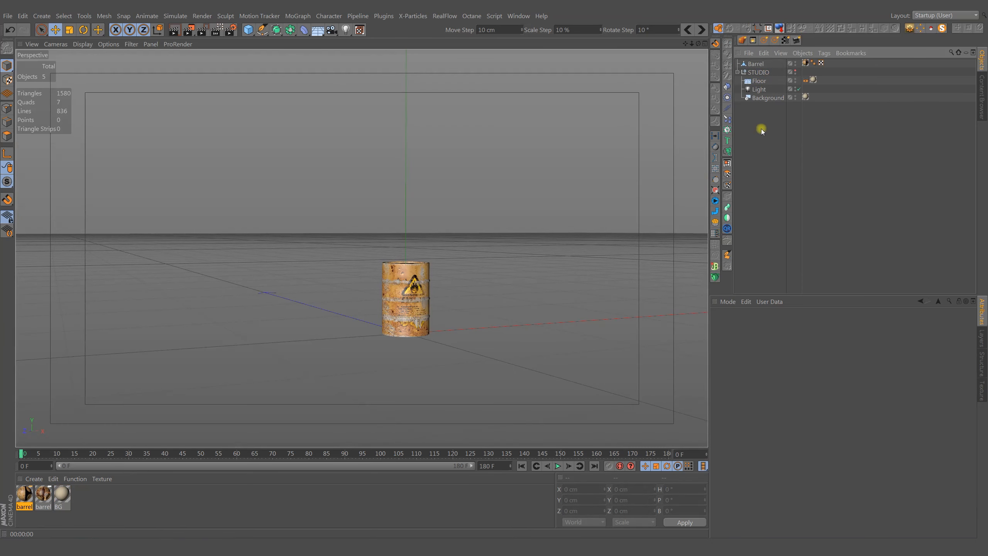
# Add a collider body tag to the Floor and a rigid body tag to the Barrel
pyautogui.click(759, 82)
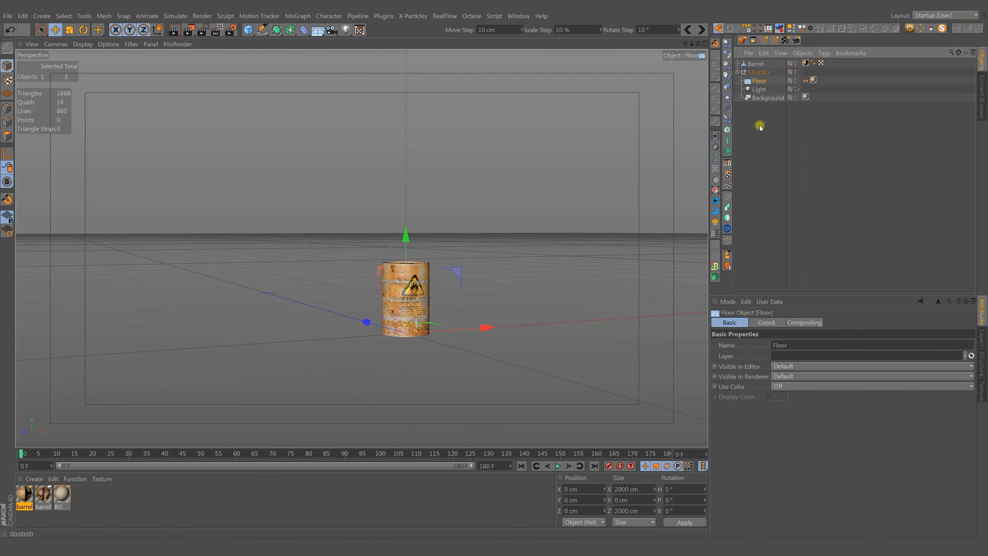
pyautogui.click(726, 56)
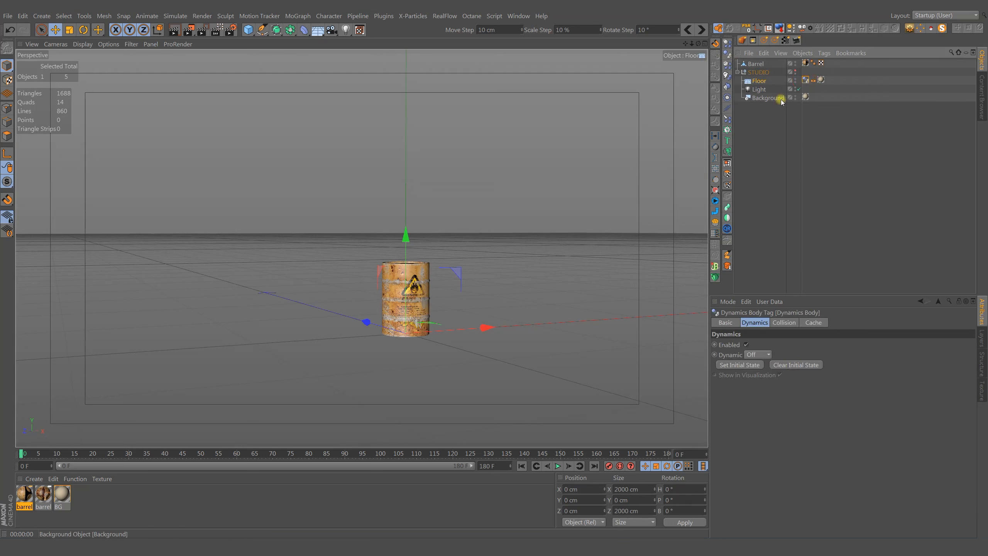
pyautogui.click(738, 72)
pyautogui.click(755, 63)
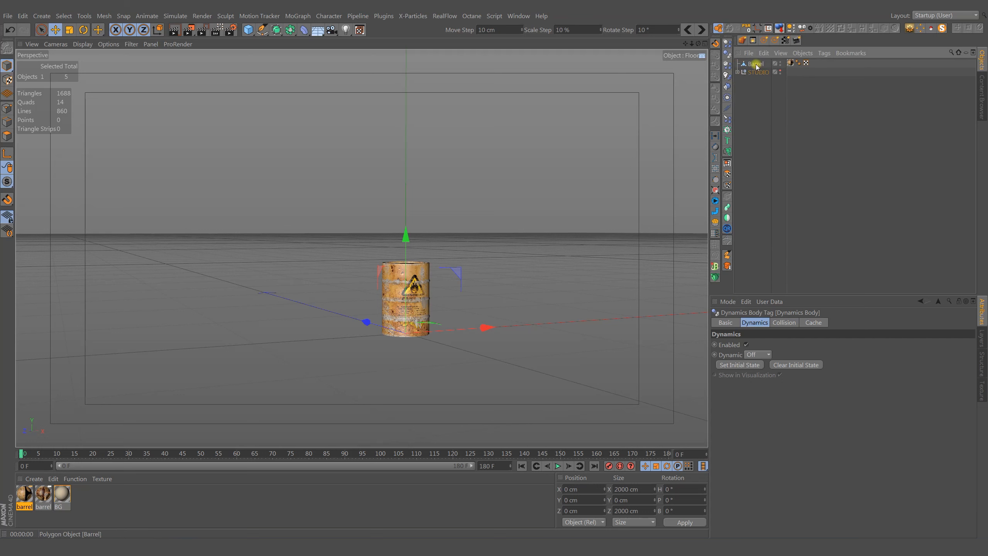
pyautogui.click(725, 48)
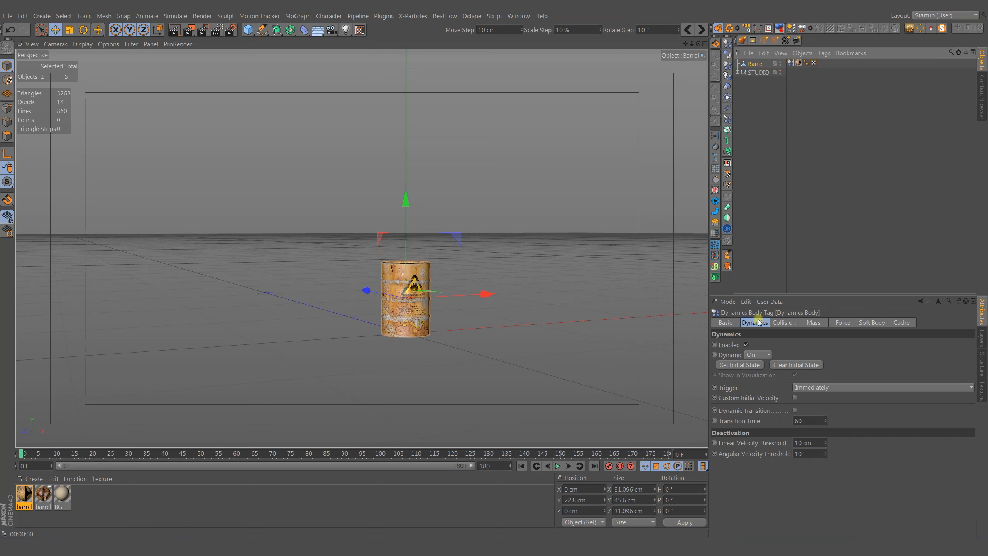
# Enable custom initial velocity on the barrel's dynamics tag, with linear velocity 0, 800, -100 cm and angular velocity 0, 500, 0°
pyautogui.click(795, 397)
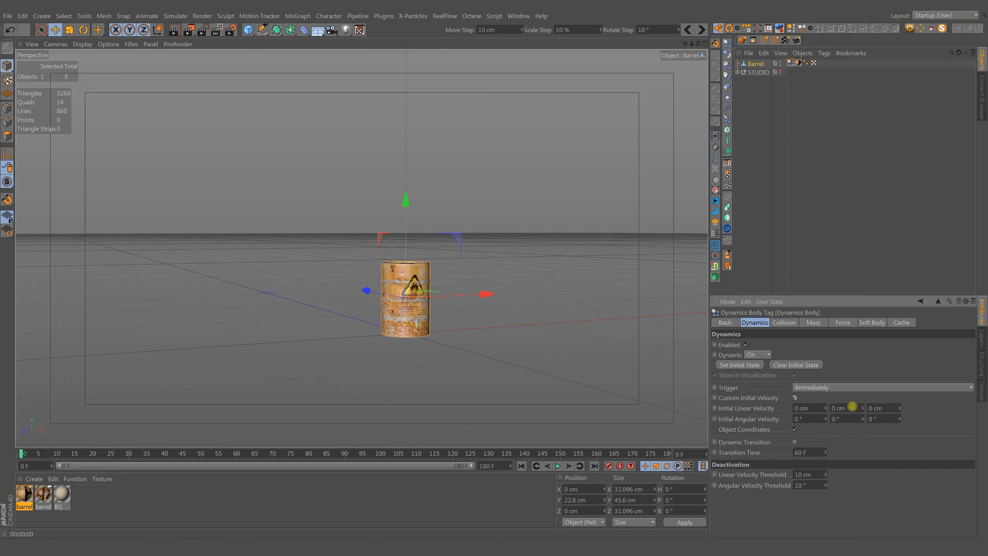
pyautogui.click(852, 408)
pyautogui.write('800')
pyautogui.click(892, 407)
pyautogui.write('-100')
pyautogui.click(850, 418)
pyautogui.write('50')
# Play the barrel's dynamics simulation in a wider view and return to frame 0
pyautogui.keyDown('alt'); pyautogui.moveTo(413, 291); pyautogui.dragTo(264, 315, button='right'); pyautogui.keyUp('alt')
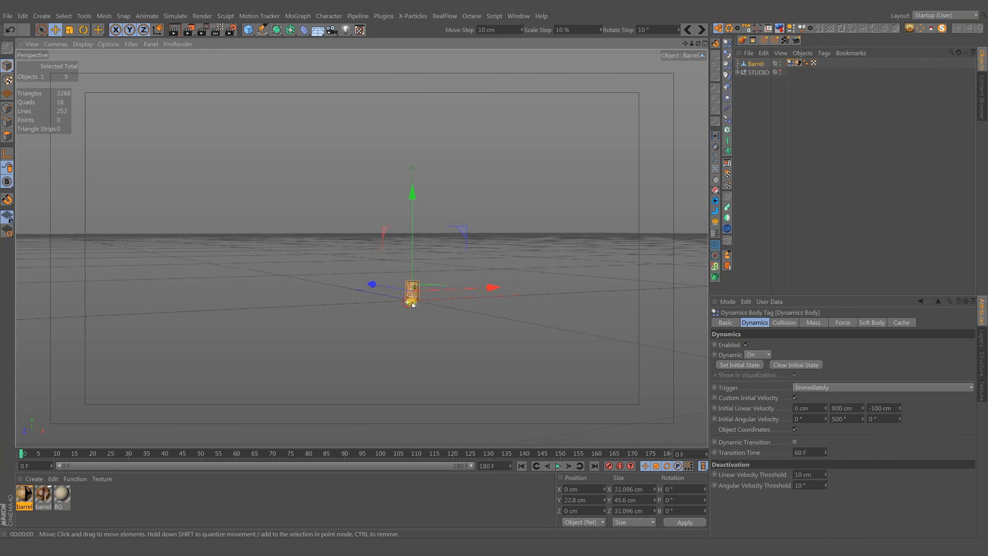
pyautogui.keyDown('alt'); pyautogui.moveTo(408, 295); pyautogui.dragTo(420, 304); pyautogui.keyUp('alt')
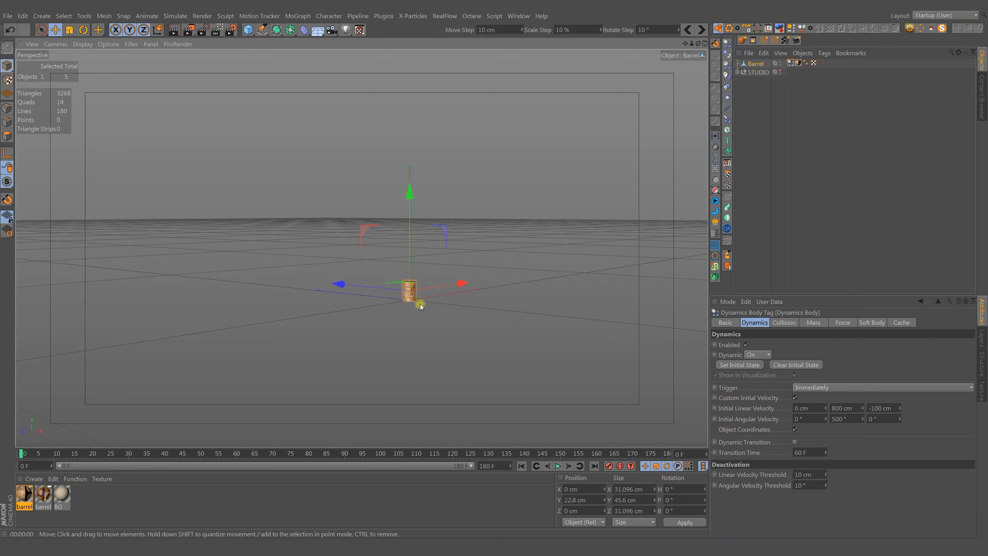
pyautogui.click(557, 466)
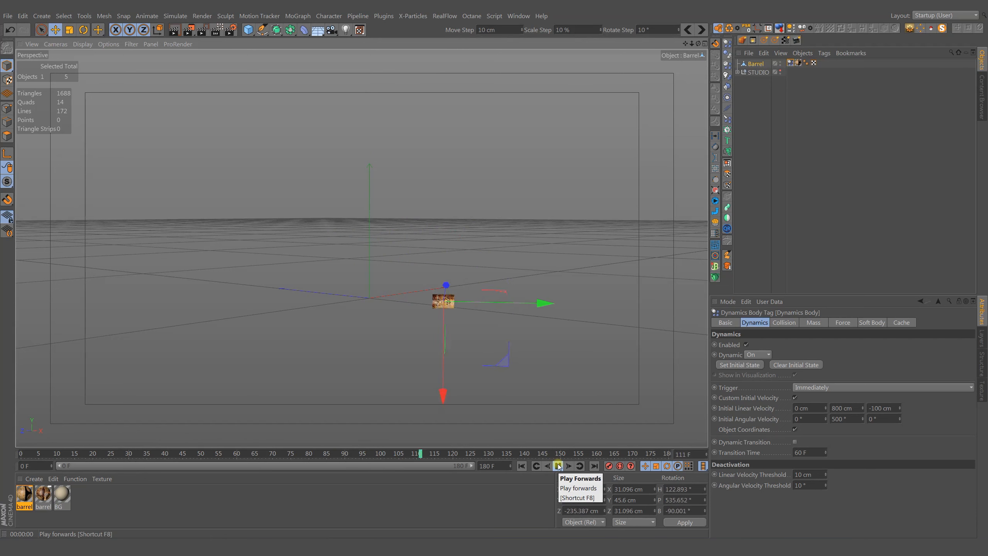
pyautogui.click(557, 466)
pyautogui.moveTo(432, 454); pyautogui.dragTo(11, 447)
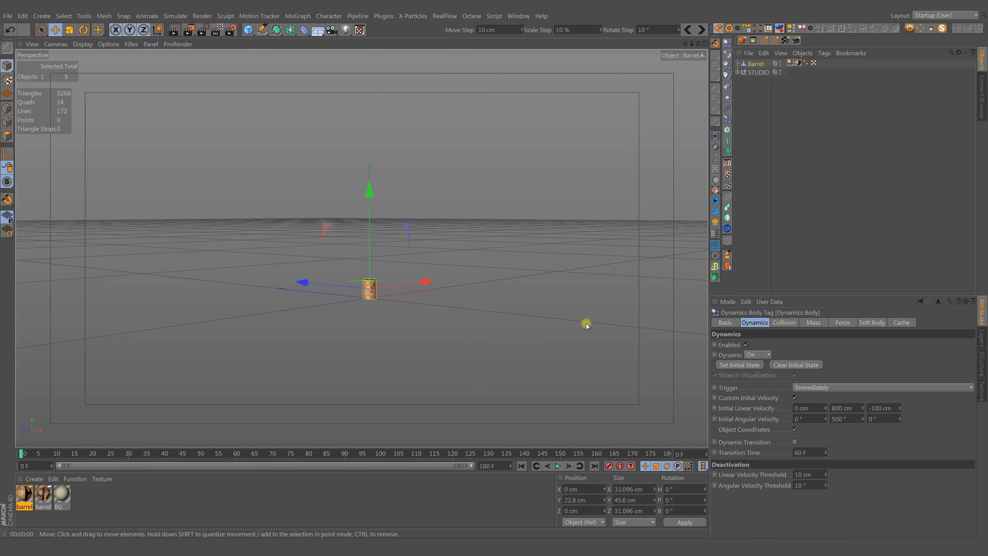
# Set the project's dynamics time scale to 50% and replay the simulation, returning to the start
pyautogui.doubleClick(642, 499)
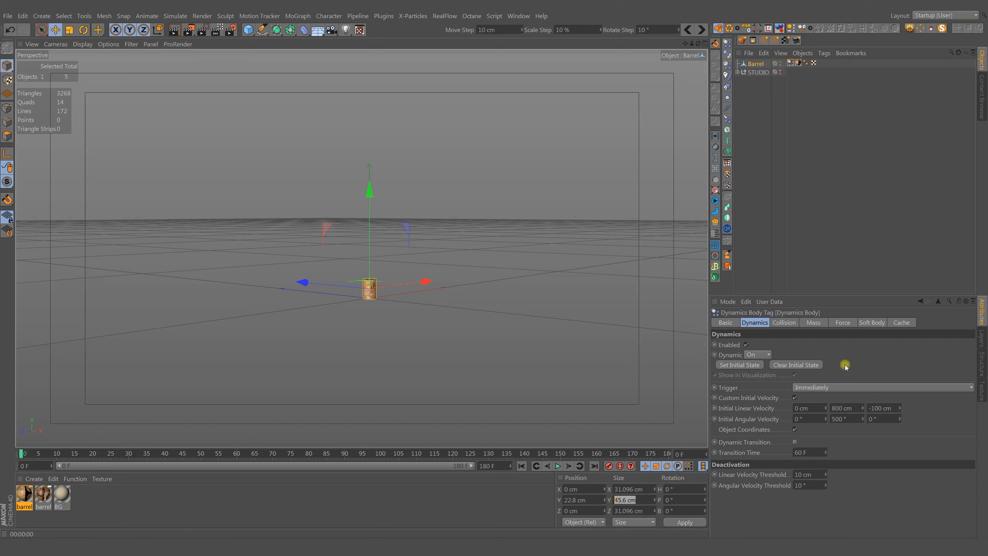
pyautogui.hotkey('ctrl', 'd')
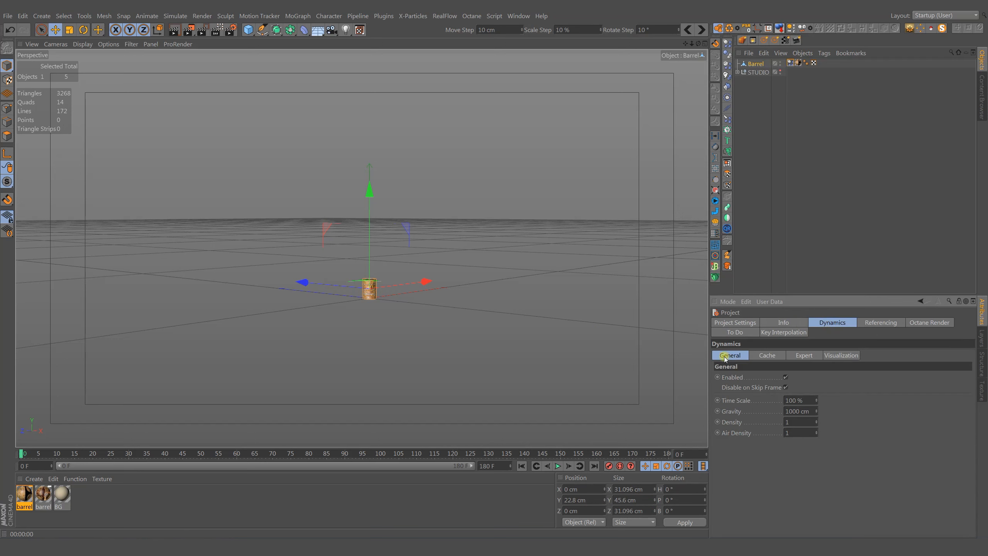
pyautogui.doubleClick(808, 402)
pyautogui.write('50')
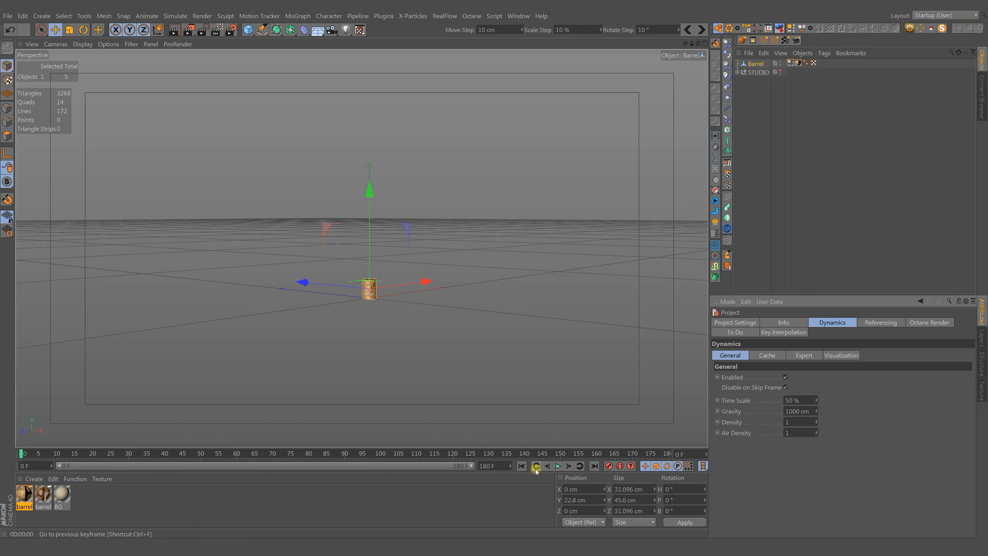
pyautogui.click(557, 466)
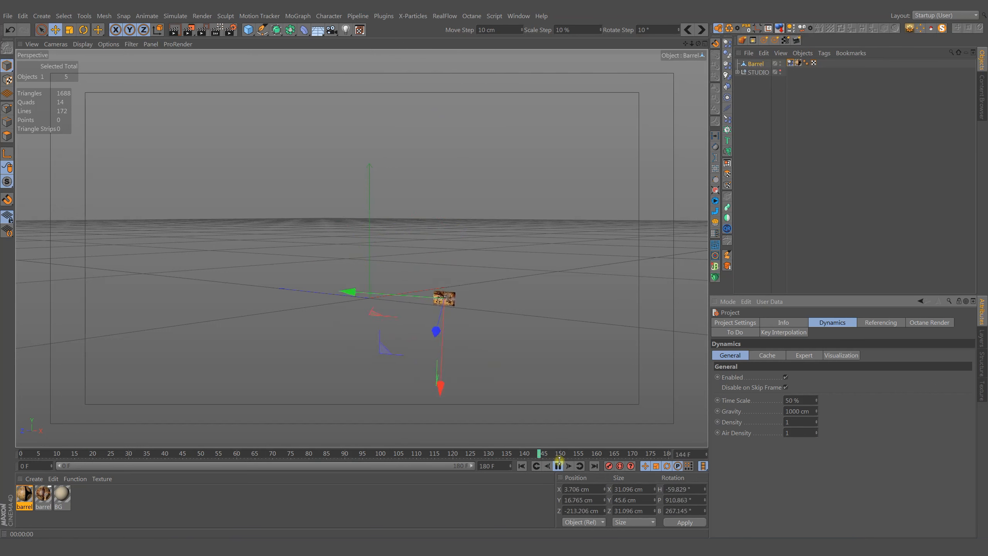
pyautogui.click(558, 466)
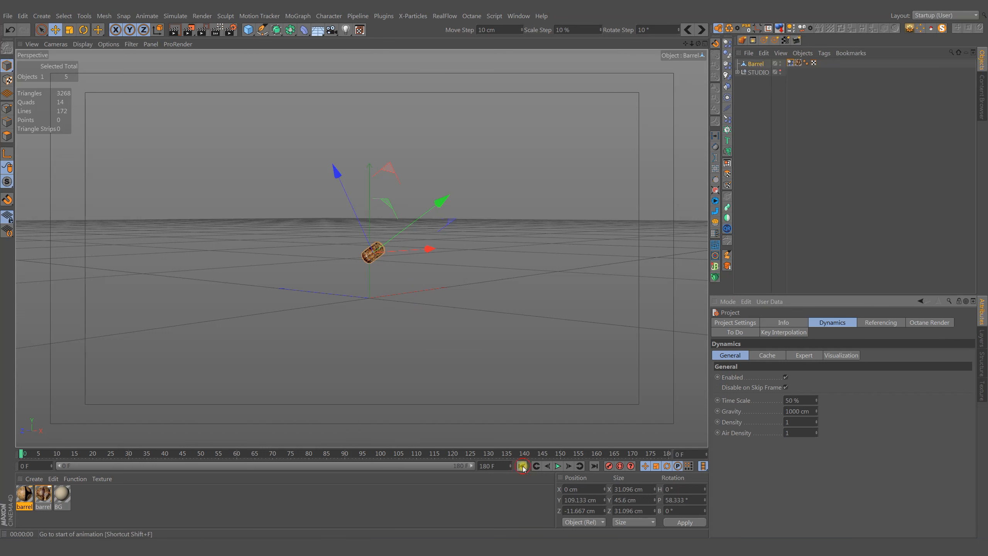
# Add a cylinder primitive at the barrel's location and show the viewport shading with lines
pyautogui.keyDown('alt'); pyautogui.moveTo(343, 286); pyautogui.dragTo(434, 286, button='right'); pyautogui.keyUp('alt')
pyautogui.keyDown('alt'); pyautogui.moveTo(434, 285); pyautogui.dragTo(400, 298); pyautogui.keyUp('alt')
pyautogui.keyDown('alt'); pyautogui.moveTo(222, 310); pyautogui.dragTo(400, 283, button='middle'); pyautogui.keyUp('alt')
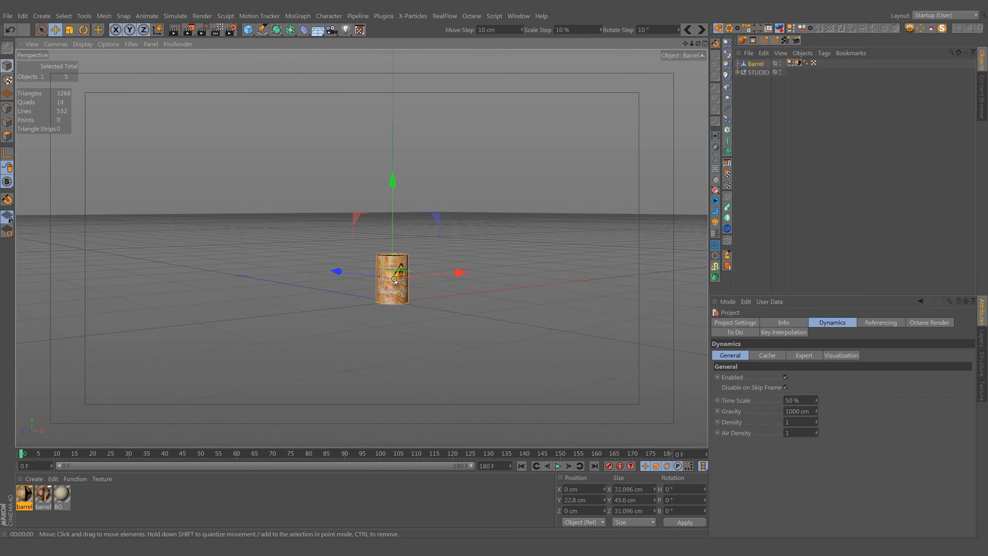
pyautogui.keyDown('alt'); pyautogui.moveTo(396, 278); pyautogui.dragTo(437, 276, button='right'); pyautogui.keyUp('alt')
pyautogui.keyDown('alt'); pyautogui.moveTo(400, 293); pyautogui.dragTo(384, 295); pyautogui.keyUp('alt')
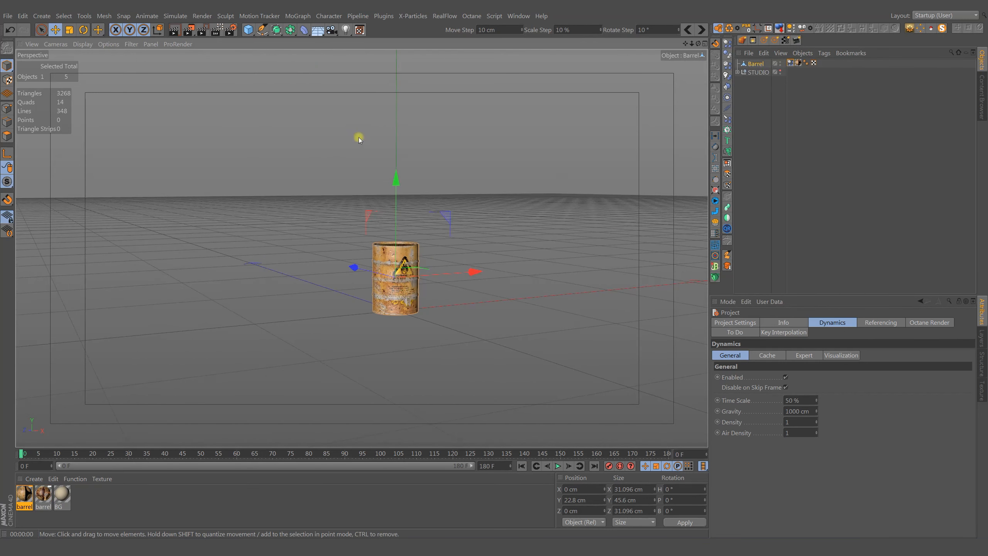
pyautogui.click(248, 29)
pyautogui.click(428, 43)
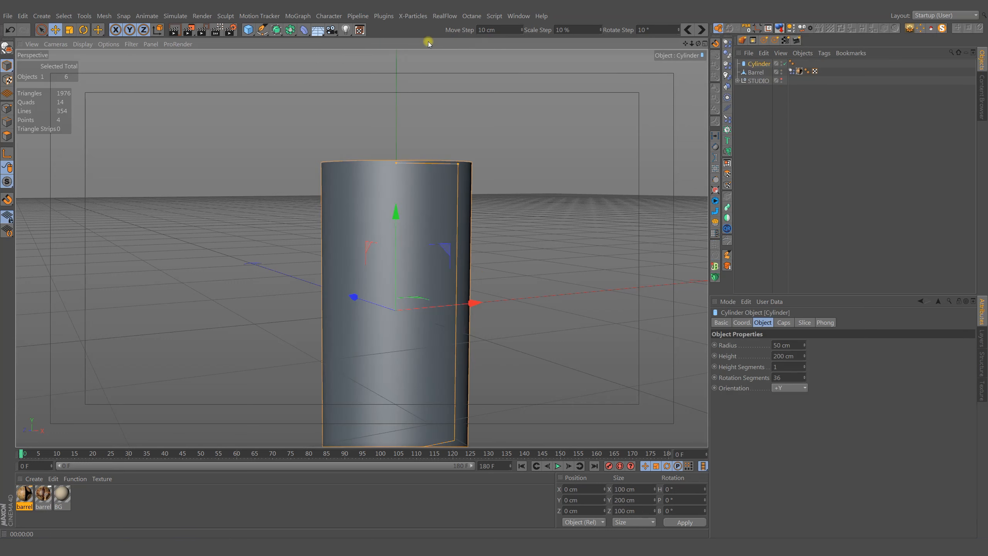
pyautogui.press('n')
pyautogui.press('b')
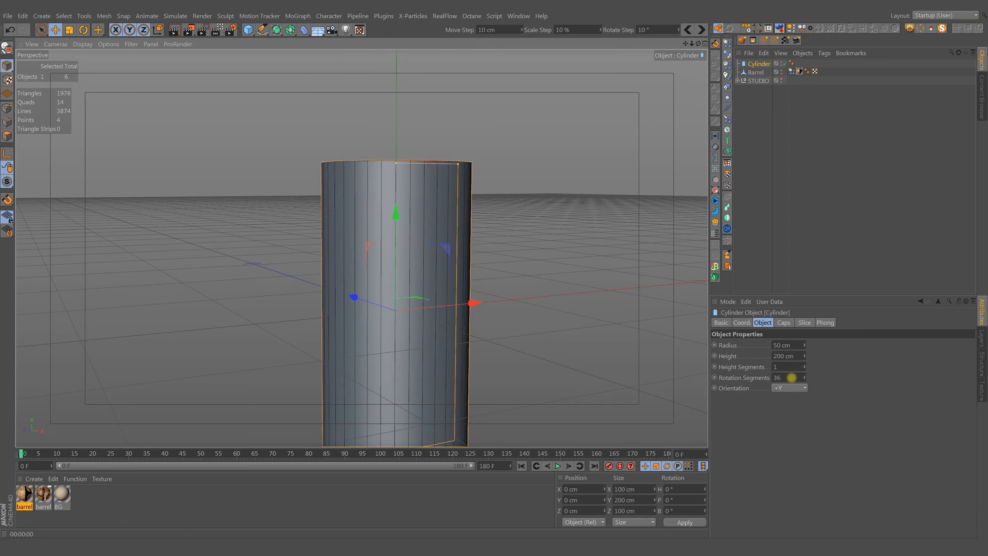
# Set the cylinder's rotation segments to 6
pyautogui.moveTo(792, 377); pyautogui.dragTo(735, 377)
pyautogui.write('6')
pyautogui.click(860, 380)
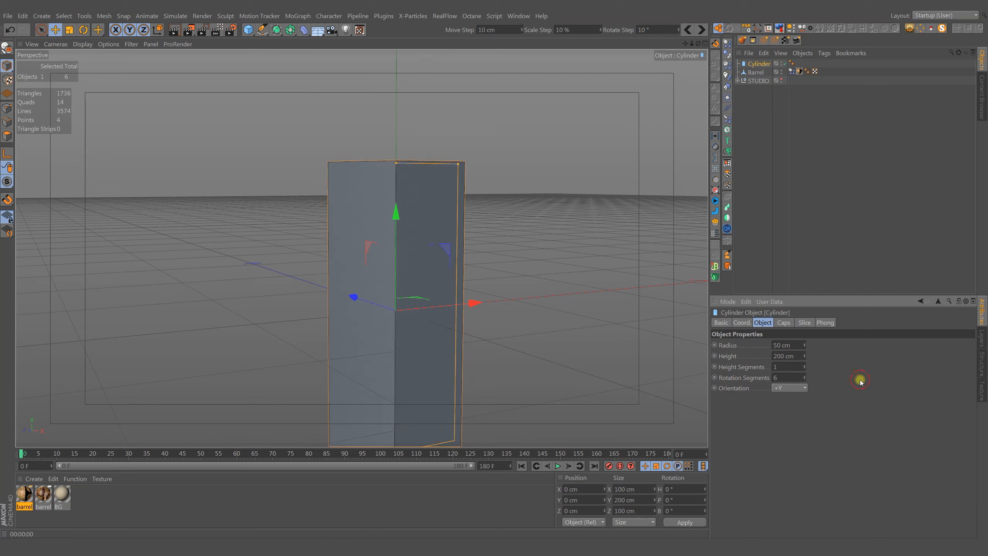
# In the front view, raise the cylinder to about Y 14 cm and reduce it to radius 12 cm and height 46 cm
pyautogui.middleClick(522, 265)
pyautogui.middleClick(504, 301)
pyautogui.scroll(-5, 503, 301)
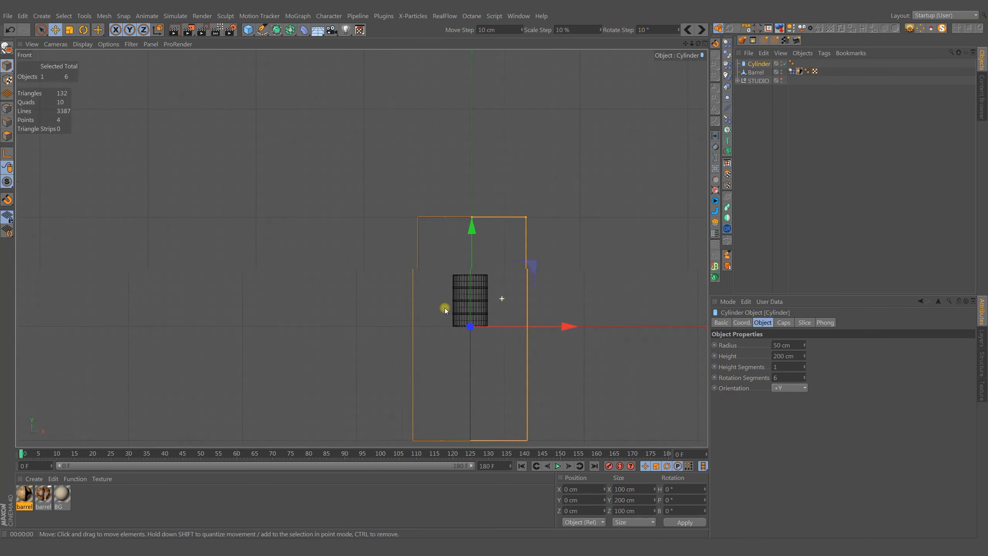
pyautogui.moveTo(473, 236); pyautogui.dragTo(470, 218)
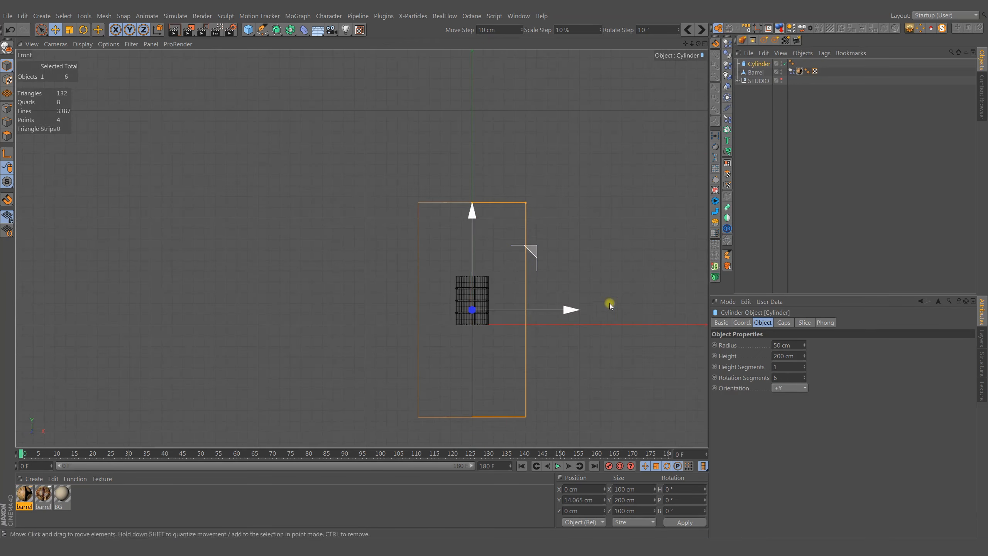
pyautogui.moveTo(807, 348); pyautogui.dragTo(804, 357)
pyautogui.click(804, 344)
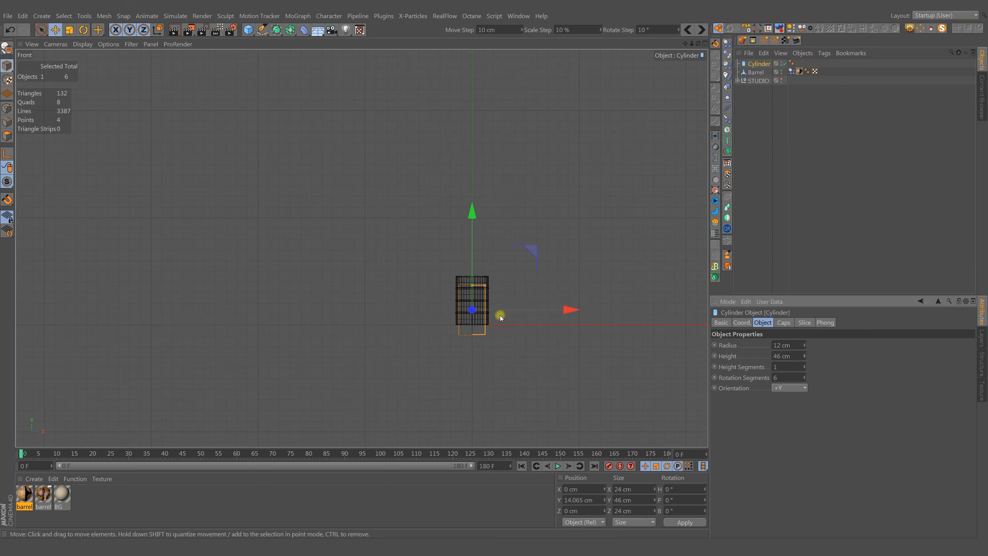
# Center the cylinder inside the barrel at about Y 22.4 cm and set its radius to 13 cm and height to 40 cm
pyautogui.scroll(6, 521, 299)
pyautogui.moveTo(453, 284); pyautogui.dragTo(458, 244)
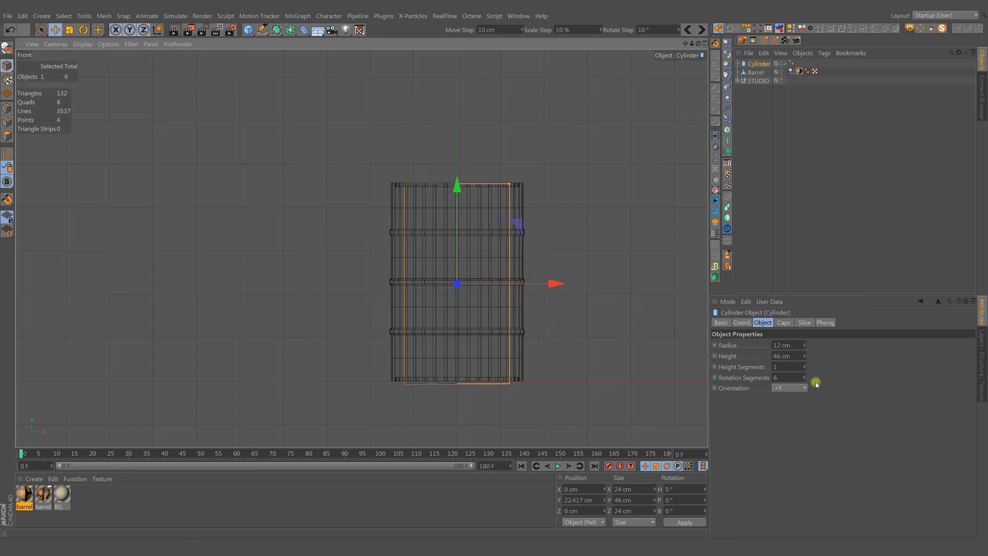
pyautogui.moveTo(804, 358); pyautogui.dragTo(804, 360)
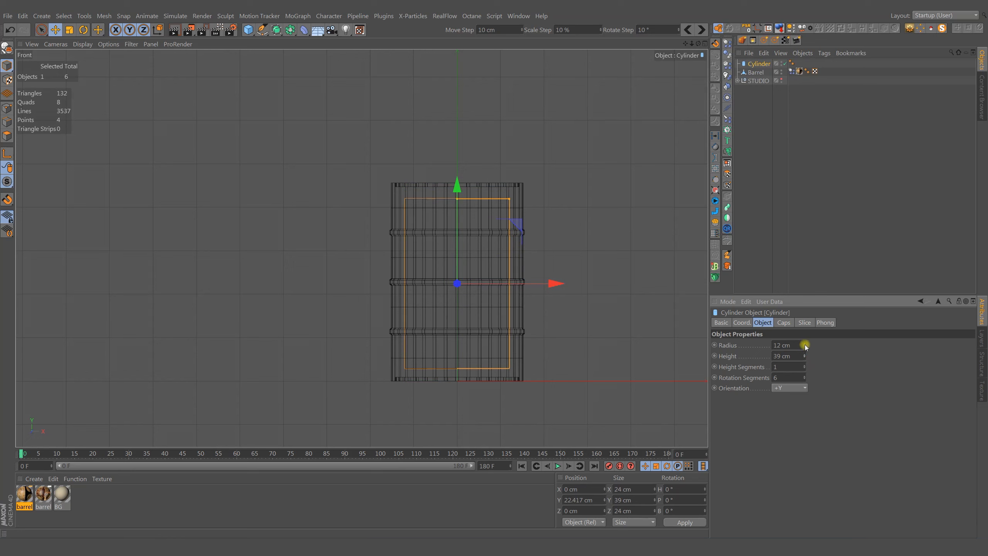
pyautogui.click(804, 343)
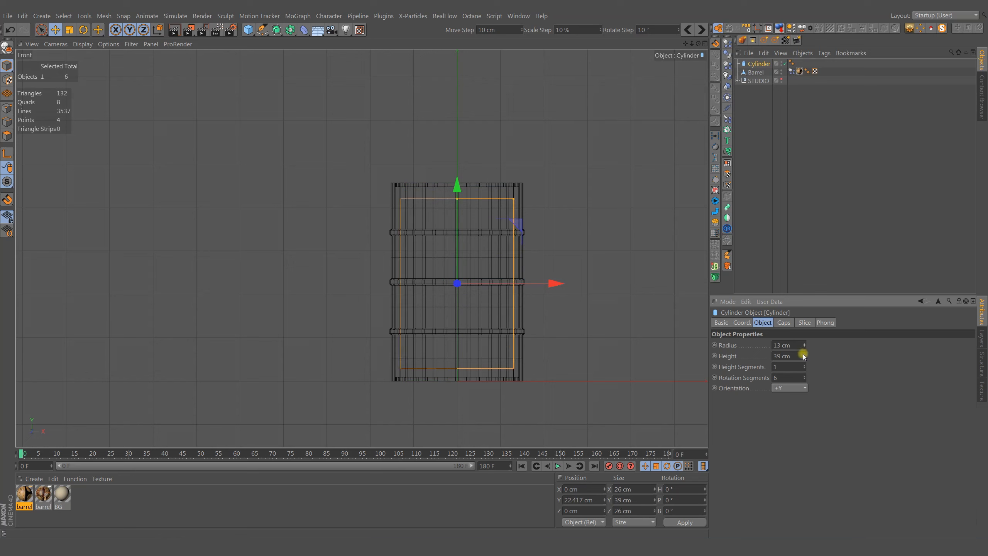
pyautogui.click(804, 355)
# Test-play the simulation in the perspective view, return to frame 0 and make the cylinder an editable polygon object
pyautogui.middleClick(580, 314)
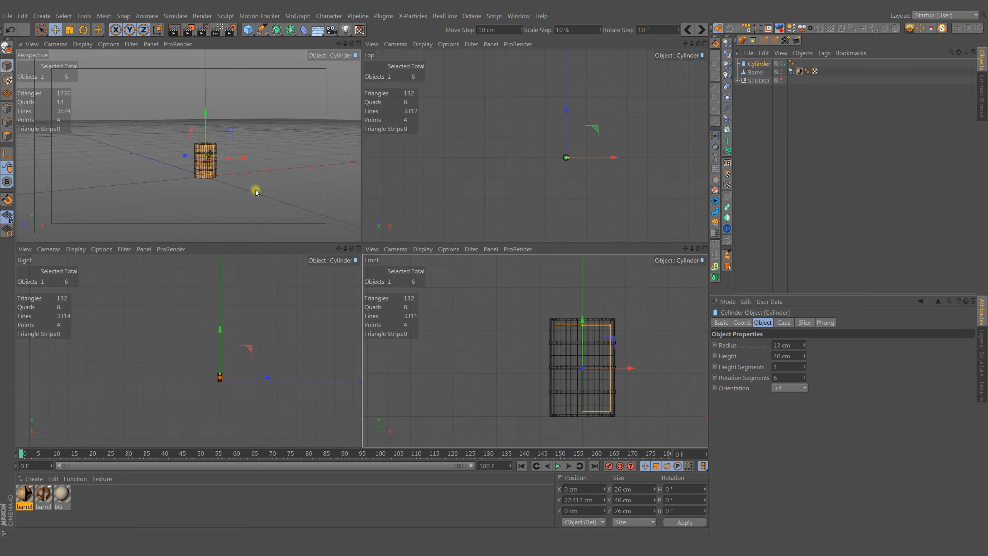
pyautogui.middleClick(282, 189)
pyautogui.keyDown('alt'); pyautogui.moveTo(390, 258); pyautogui.dragTo(354, 263, button='right'); pyautogui.keyUp('alt')
pyautogui.keyDown('alt'); pyautogui.moveTo(394, 283); pyautogui.dragTo(403, 285); pyautogui.keyUp('alt')
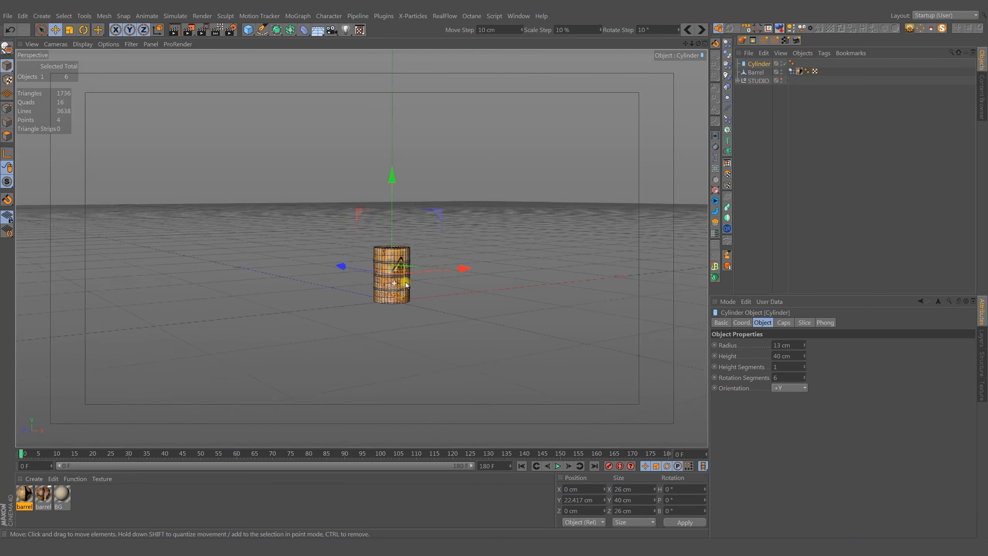
pyautogui.click(557, 466)
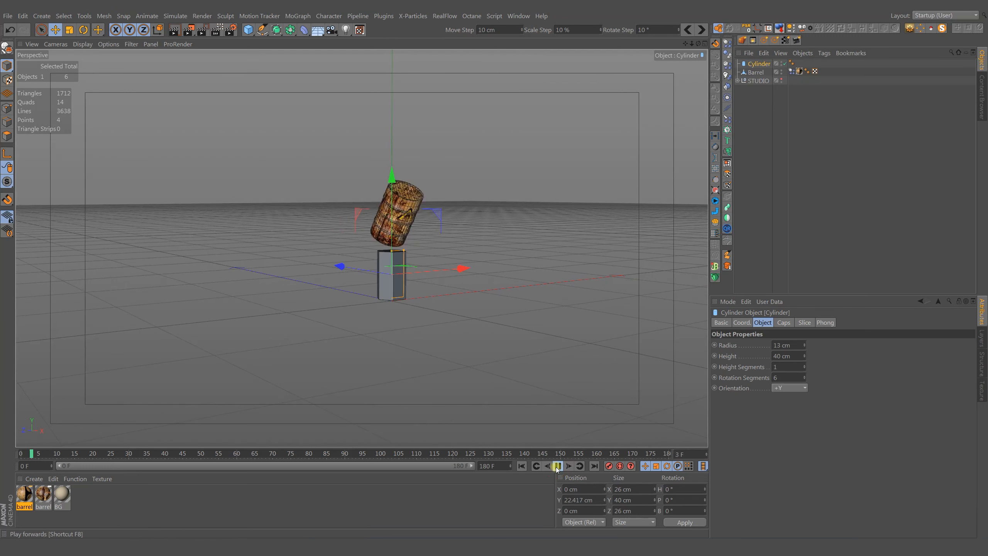
pyautogui.click(522, 466)
pyautogui.press('c')
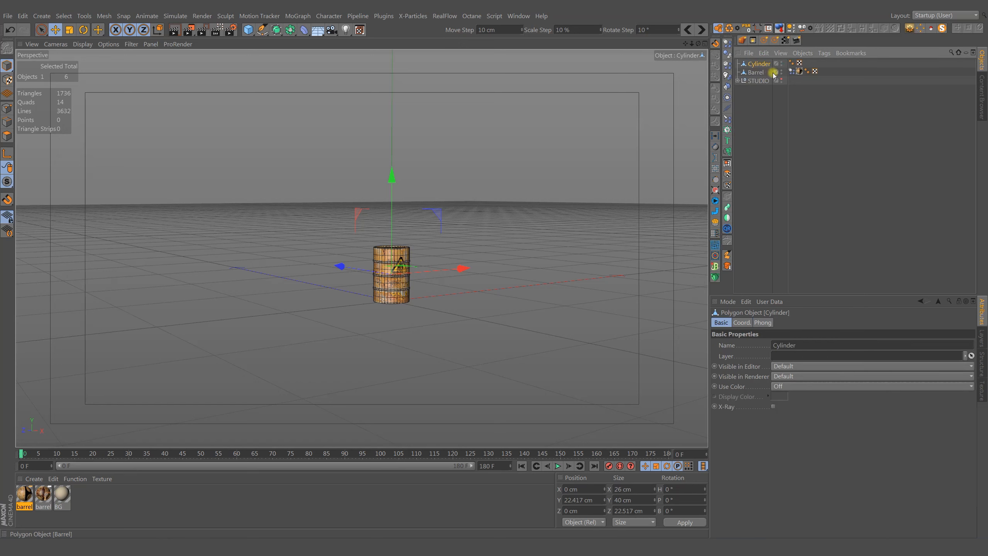
# Place the cylinder below the Barrel in the object hierarchy and rename it "collider"
pyautogui.moveTo(757, 64); pyautogui.dragTo(759, 77)
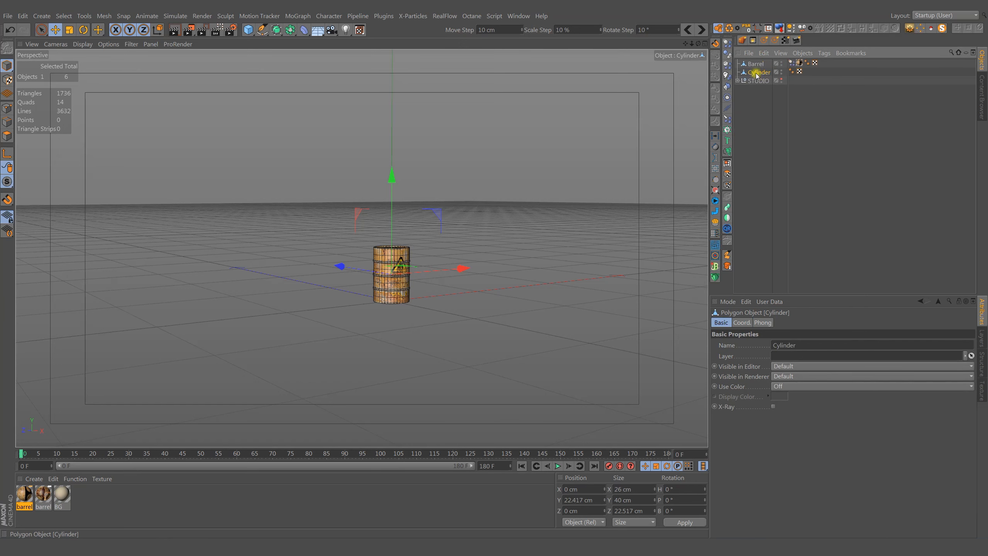
pyautogui.doubleClick(757, 73)
pyautogui.write('collider')
pyautogui.press('Return')
# Play the simulation to compare the barrel's motion with the collider, and return to frame 0
pyautogui.click(558, 466)
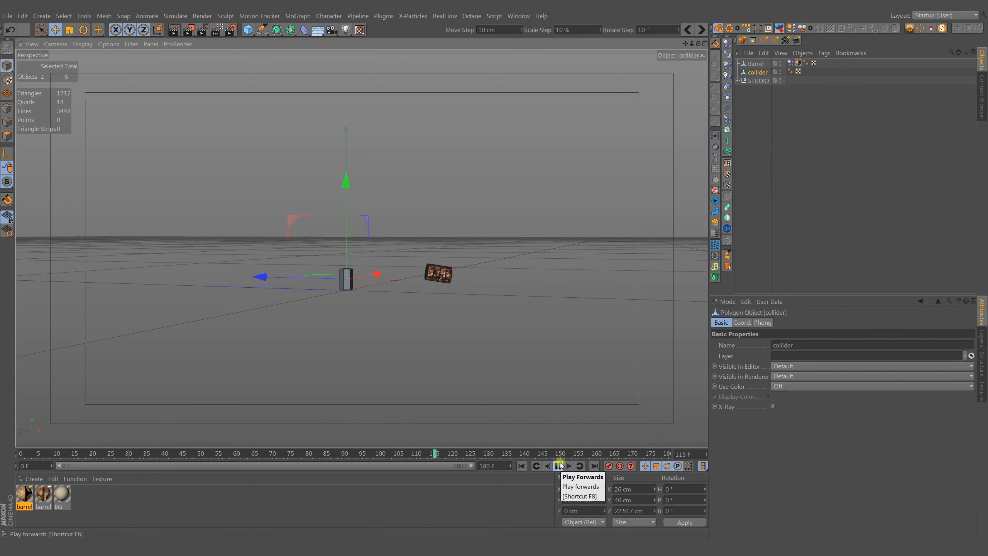
pyautogui.click(559, 466)
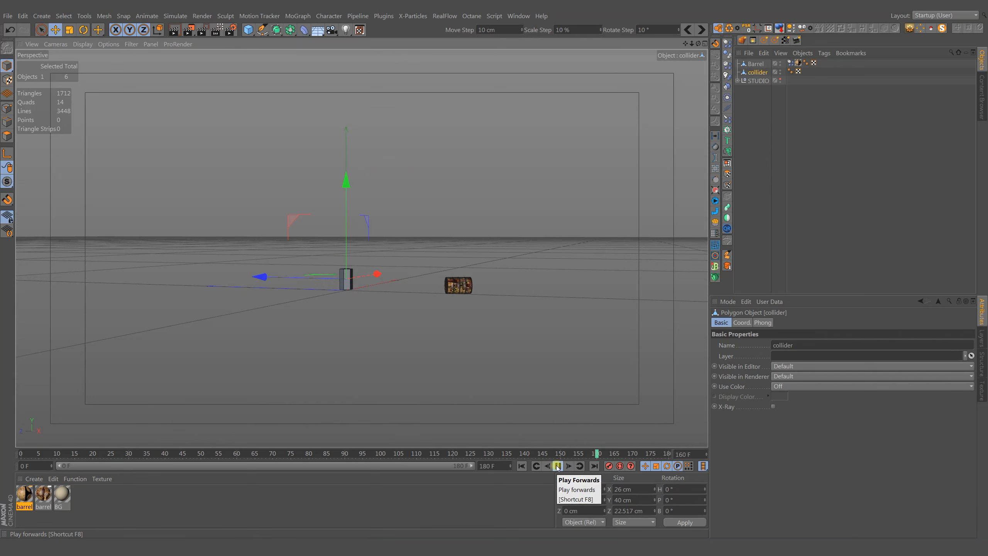
pyautogui.click(521, 466)
# Bake the barrel's rigid body simulation into its Dynamics Body cache and set the timeline to frame 0
pyautogui.keyDown('ctrl'); pyautogui.moveTo(786, 69); pyautogui.dragTo(790, 71); pyautogui.keyUp('ctrl')
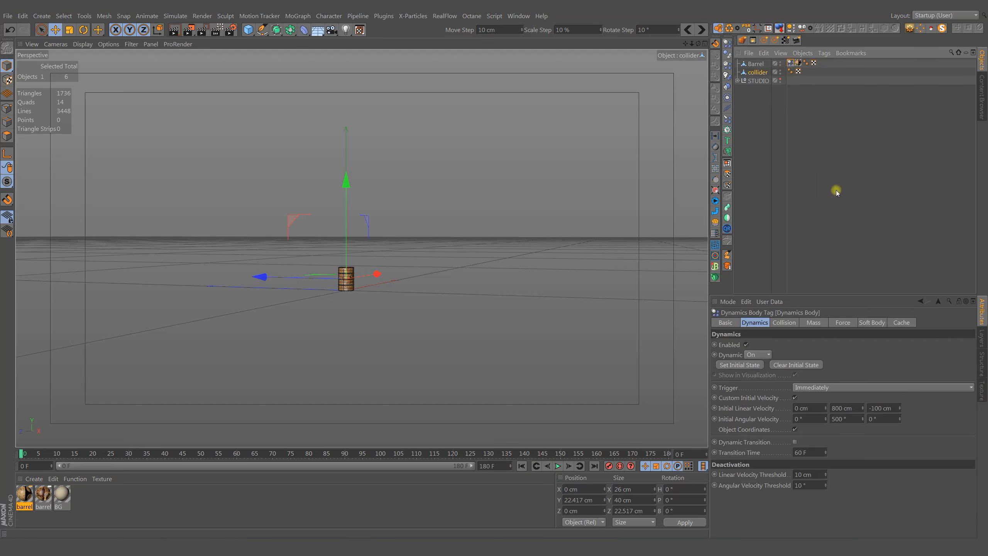
pyautogui.click(901, 323)
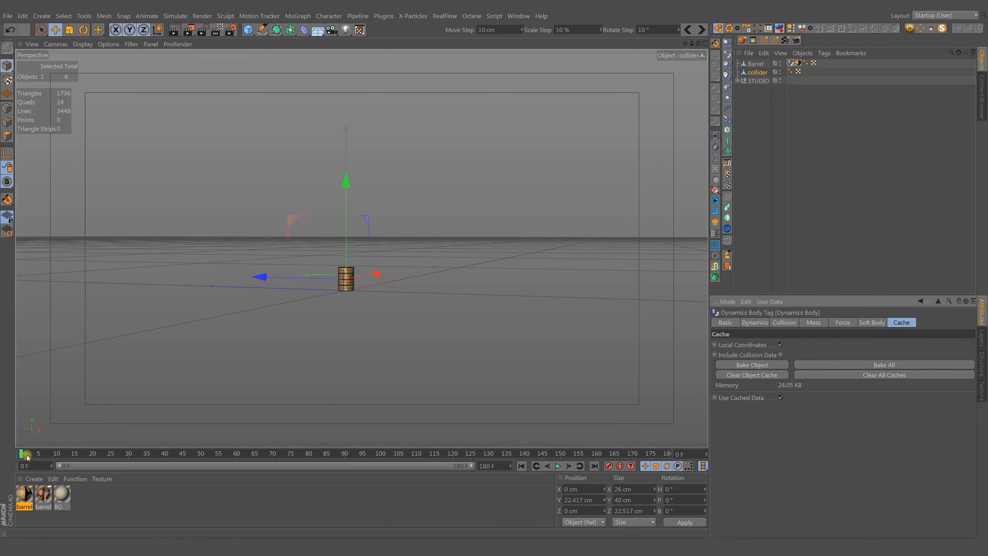
pyautogui.moveTo(22, 454); pyautogui.dragTo(1, 460)
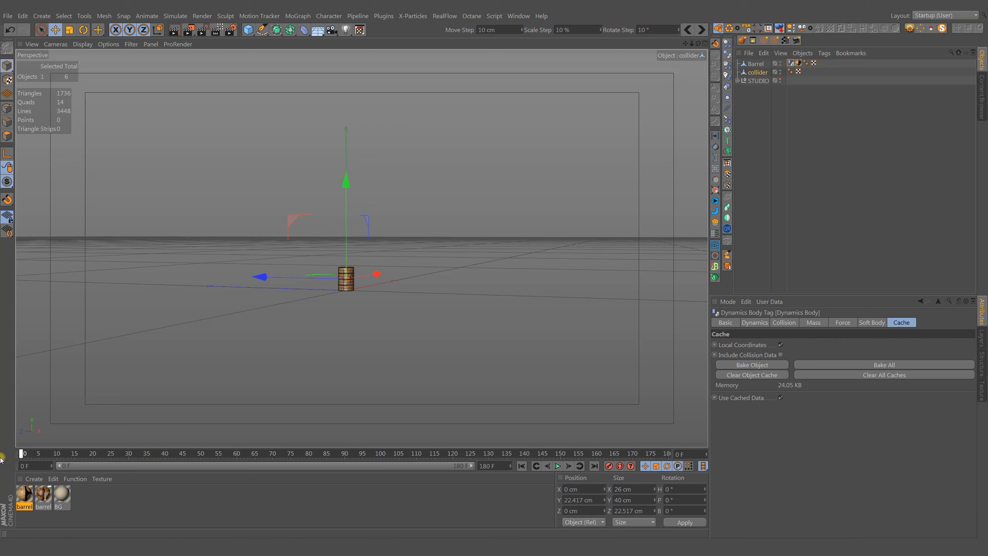
# Add a Constraint tag to the collider with a PSR constraint on position and rotation, targeting the Barrel
pyautogui.rightClick(760, 74)
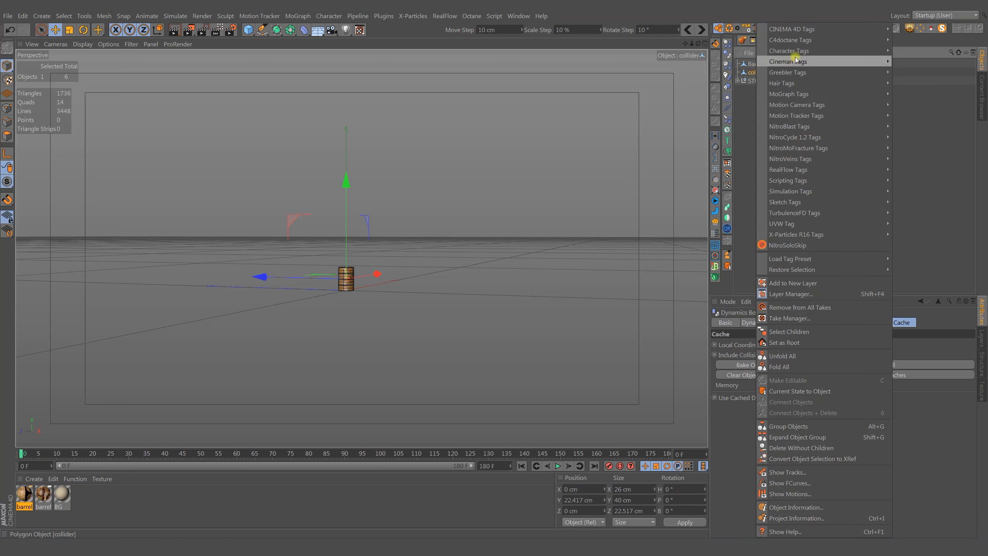
pyautogui.moveTo(793, 50)
pyautogui.click(914, 73)
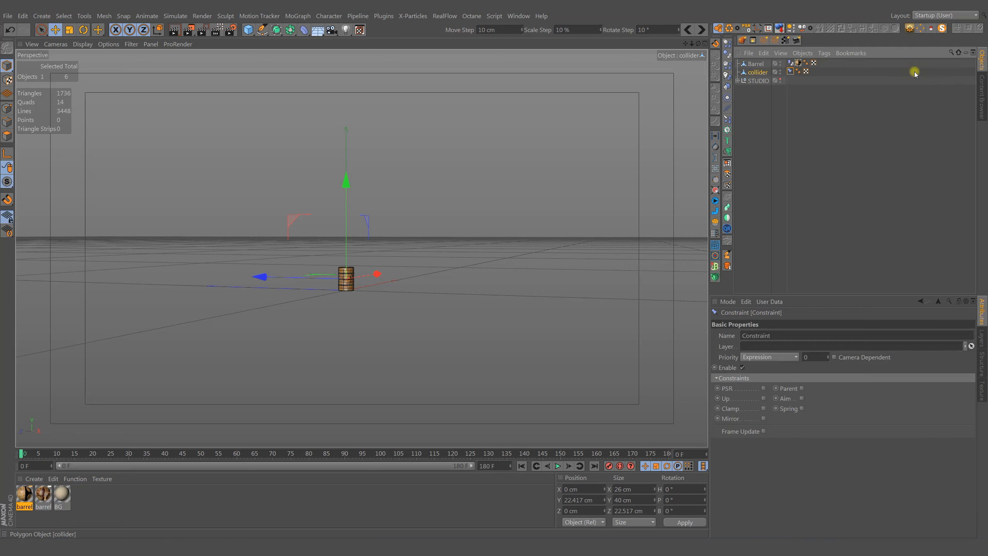
pyautogui.click(763, 388)
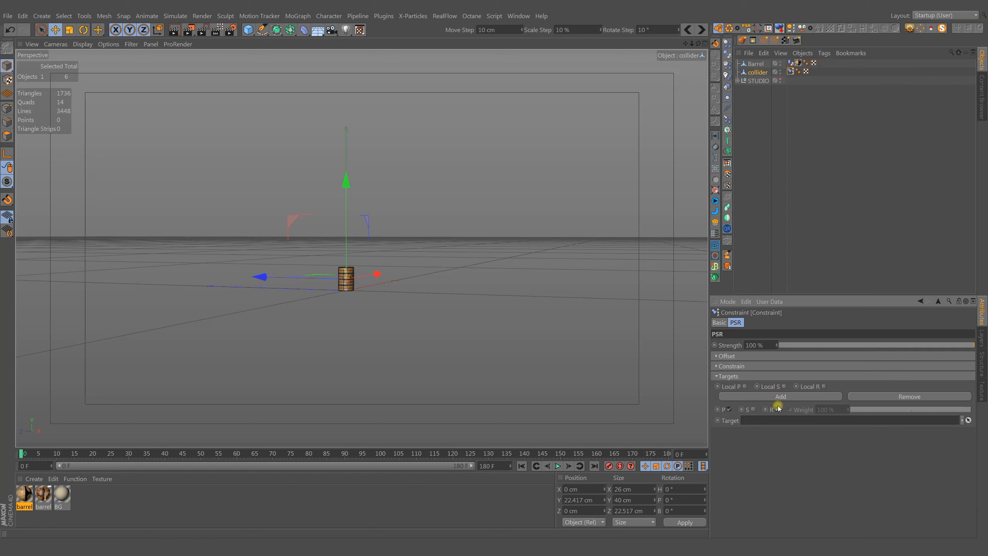
pyautogui.click(756, 65)
pyautogui.moveTo(786, 334); pyautogui.dragTo(774, 420)
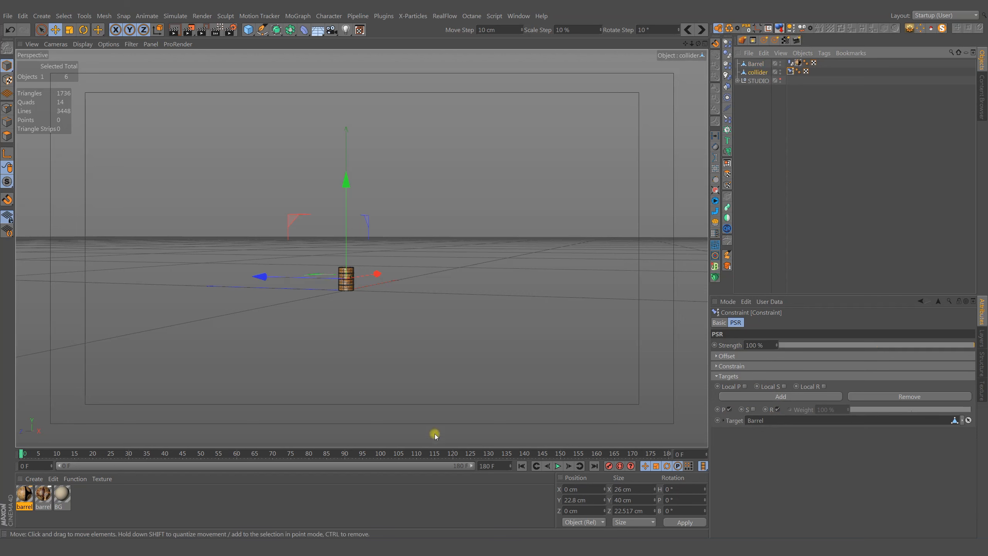
# Play the animation to check that the collider follows the barrel, and return to frame 0
pyautogui.scroll(-2, 356, 292)
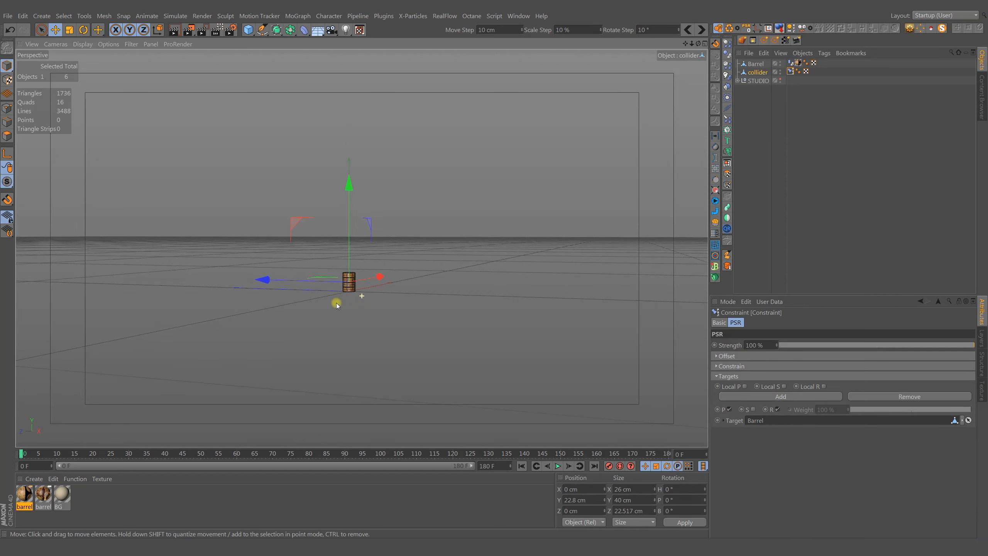
pyautogui.click(557, 466)
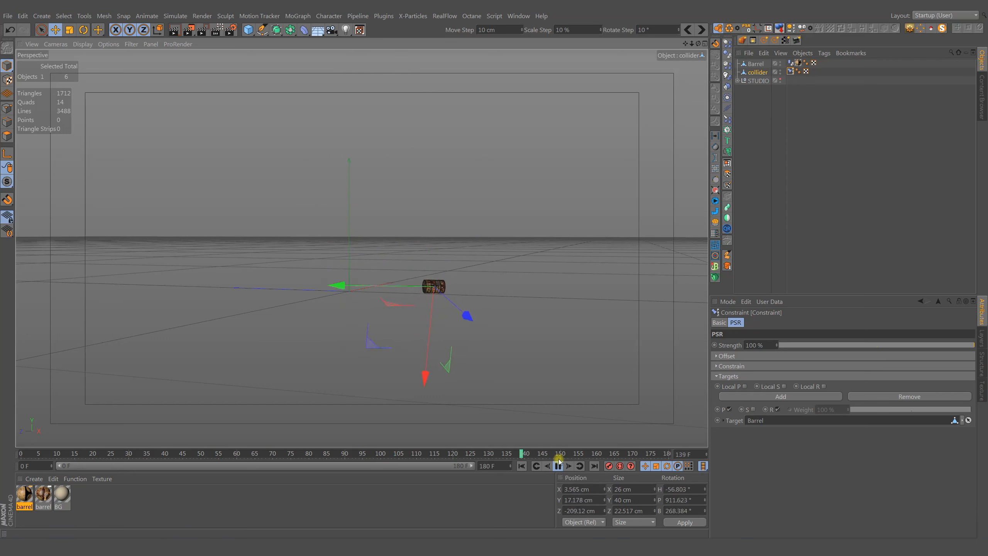
pyautogui.click(557, 466)
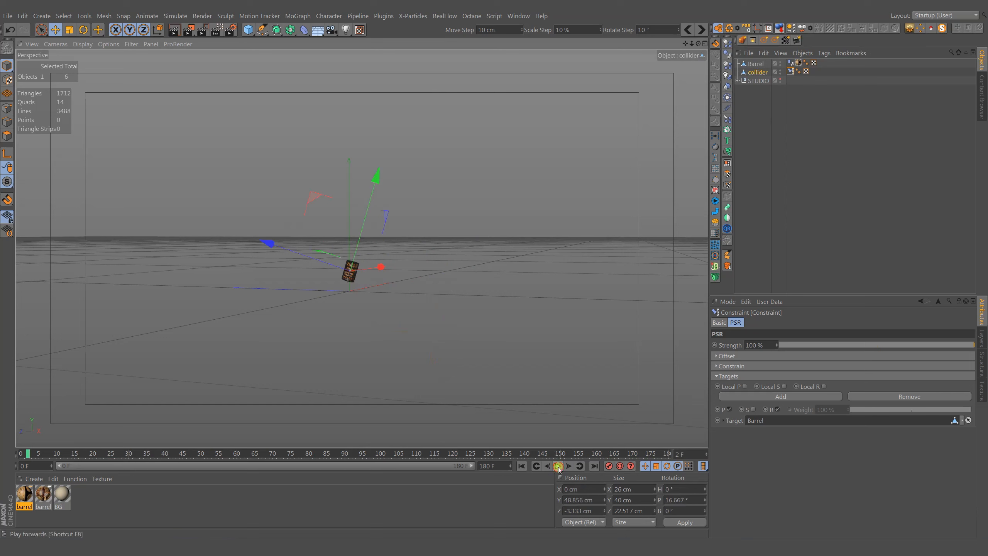
pyautogui.click(521, 466)
# Reframe the barrel, switch the perspective view to Gouraud shading without wireframe lines, and deselect everything
pyautogui.keyDown('alt'); pyautogui.moveTo(316, 281); pyautogui.dragTo(419, 286, button='right'); pyautogui.keyUp('alt')
pyautogui.keyDown('alt'); pyautogui.moveTo(375, 303); pyautogui.dragTo(316, 305); pyautogui.keyUp('alt')
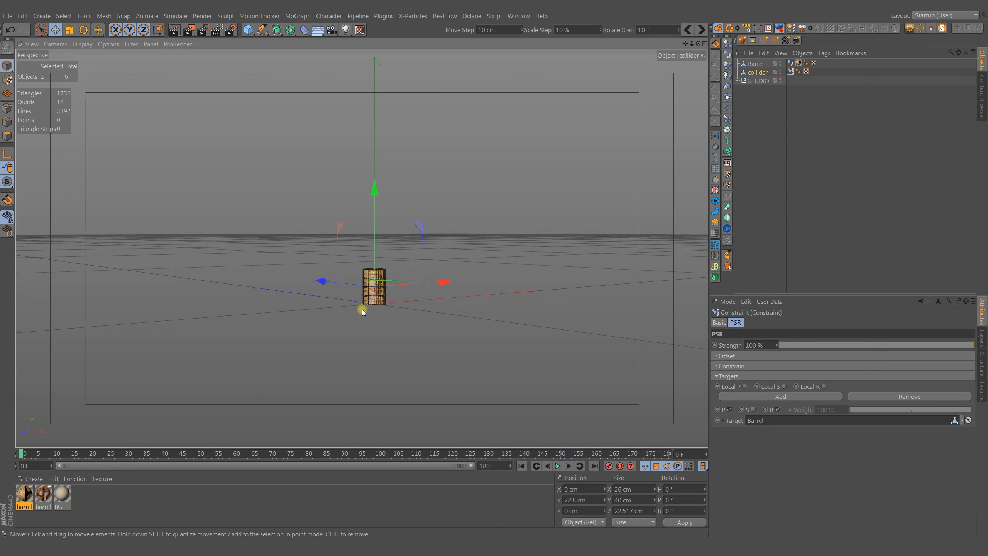
pyautogui.press('n')
pyautogui.press('a')
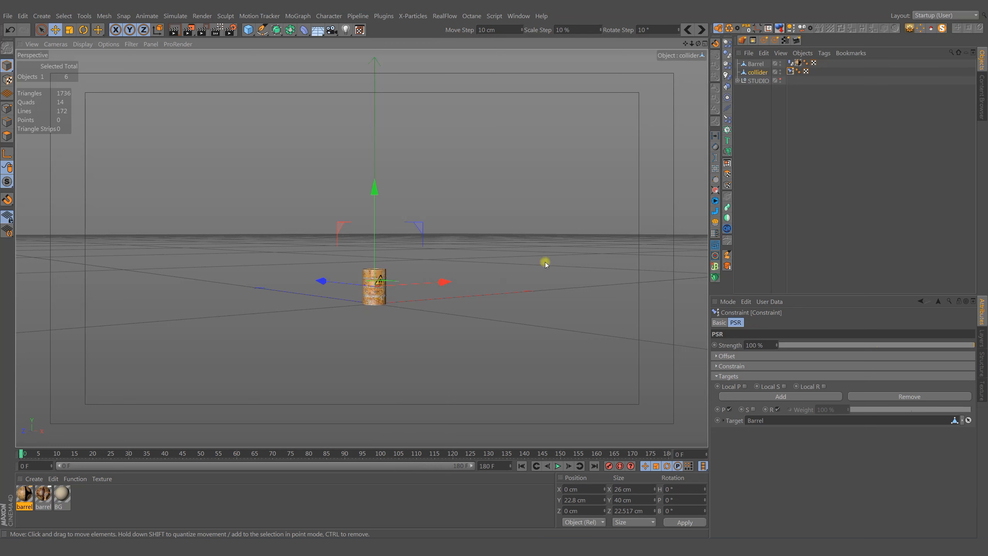
pyautogui.click(755, 93)
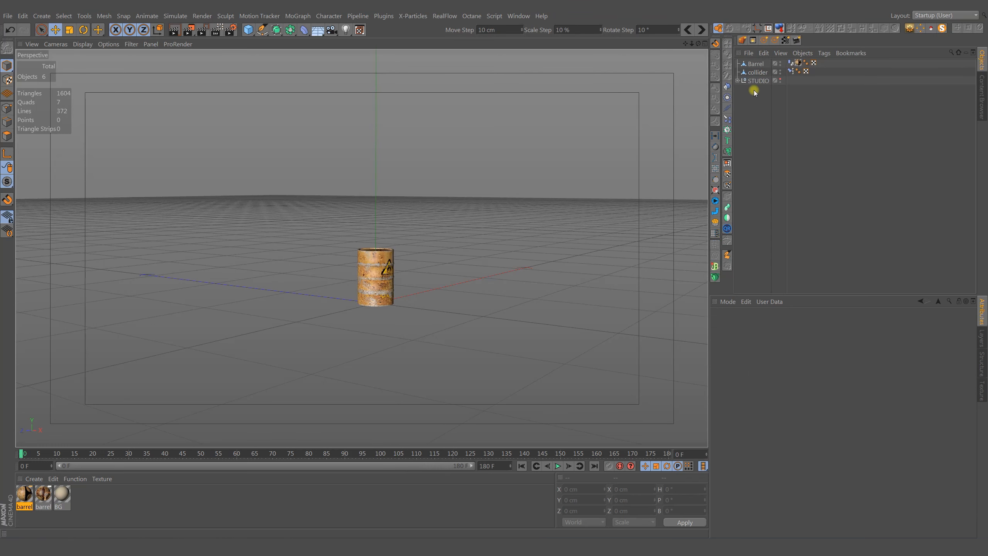
# Add a particle Emitter, rotate its pitch to 90° so it faces upward, and place it below the collider in the hierarchy
pyautogui.click(175, 16)
pyautogui.moveTo(176, 55)
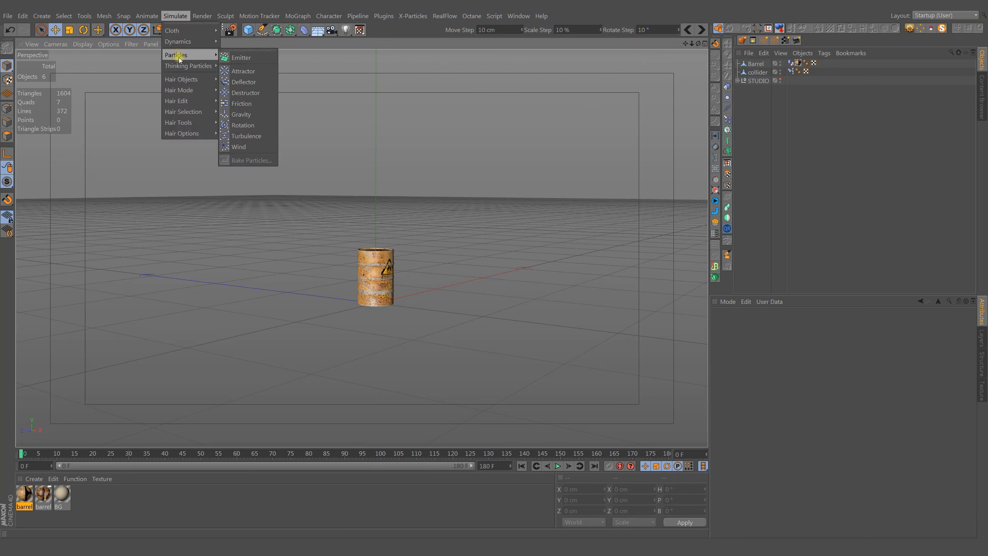
pyautogui.click(234, 56)
pyautogui.press('r')
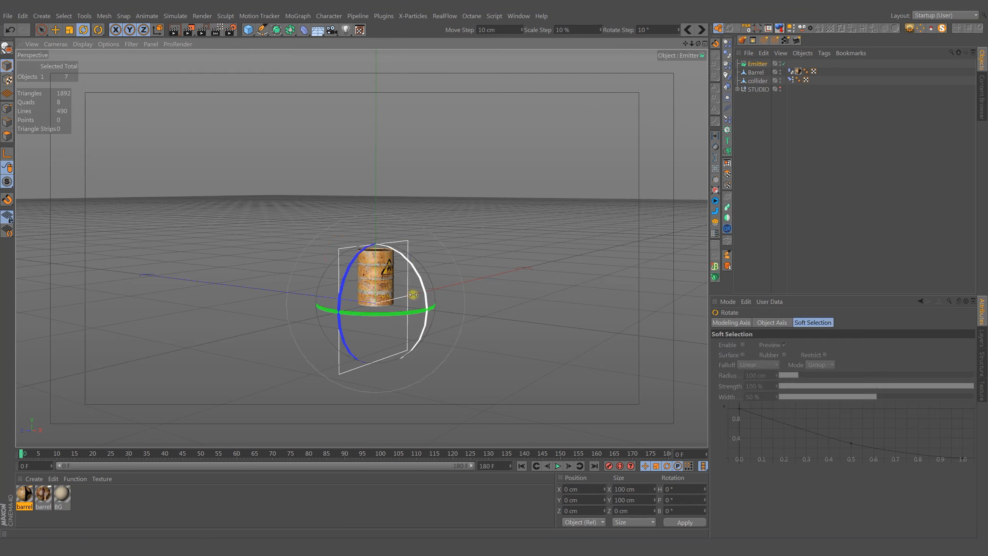
pyautogui.moveTo(415, 269); pyautogui.dragTo(411, 366)
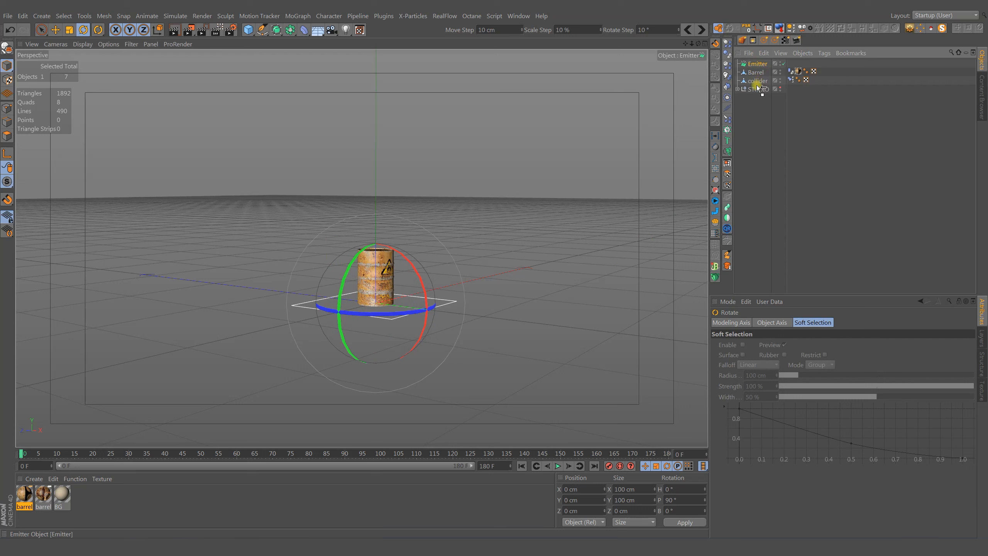
pyautogui.moveTo(757, 87); pyautogui.dragTo(757, 87)
# Set the emitter type to Cone, its X and Y sizes to 30 cm, and its horizontal angle to 7°
pyautogui.click(790, 323)
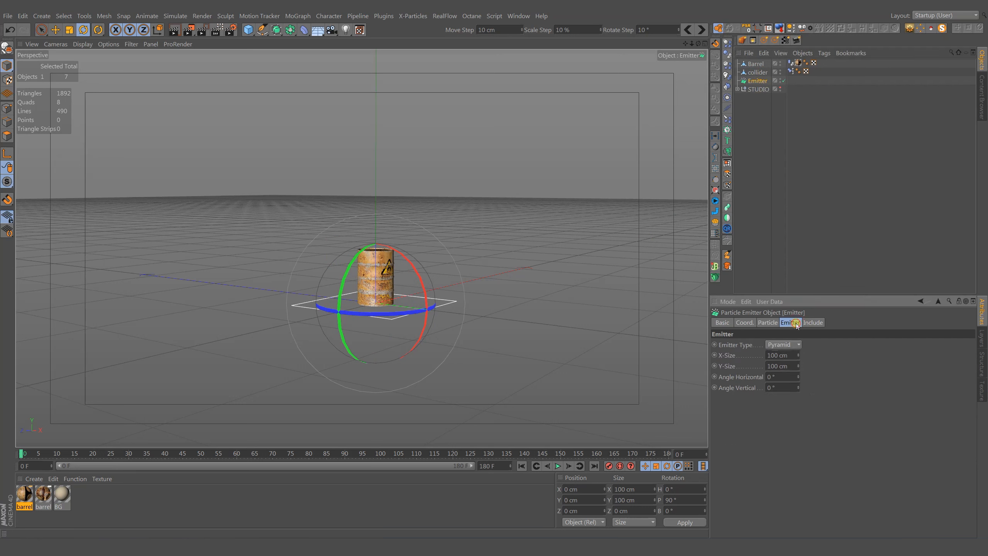
pyautogui.click(787, 343)
pyautogui.click(780, 366)
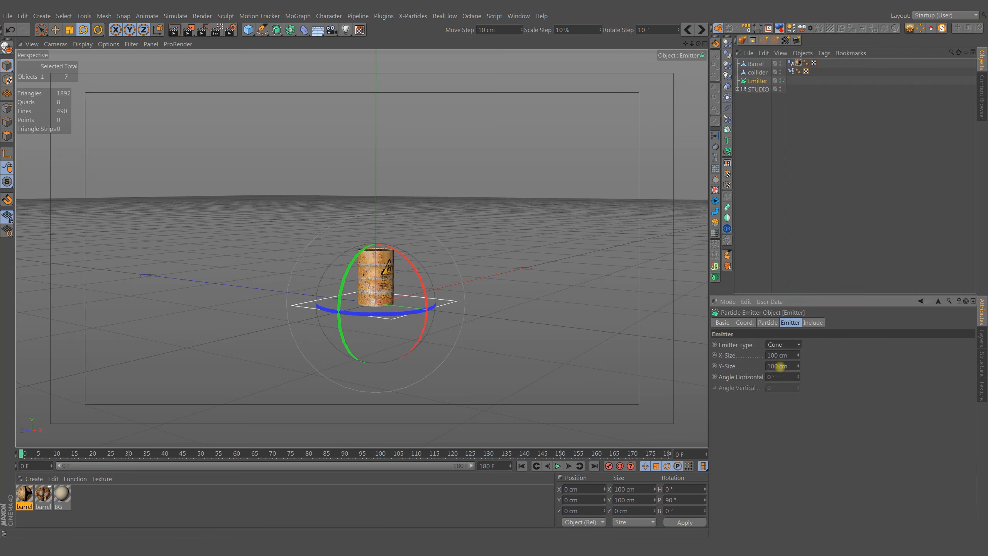
pyautogui.click(793, 354)
pyautogui.write('30')
pyautogui.press('Tab')
pyautogui.write('30')
pyautogui.press('Return')
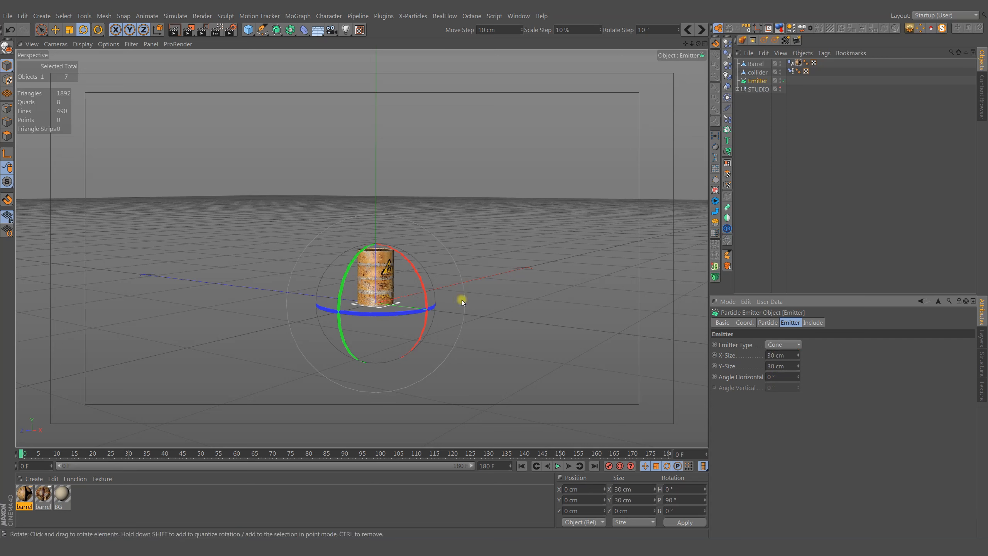
pyautogui.click(789, 376)
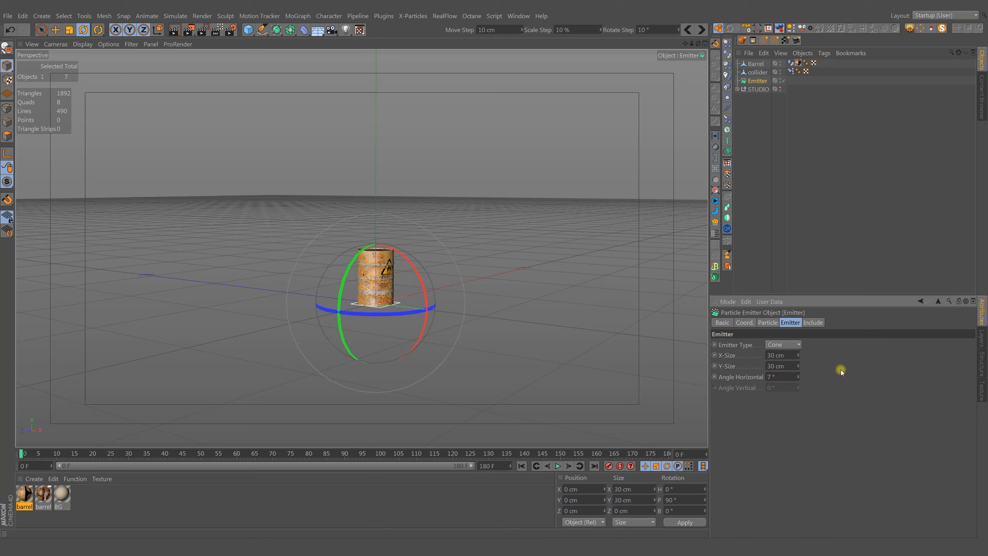
# Set the emitter's editor and renderer birthrates to 1000, stop emission to 5 F, lifetime to 60 F, and speed to 400 cm
pyautogui.click(767, 326)
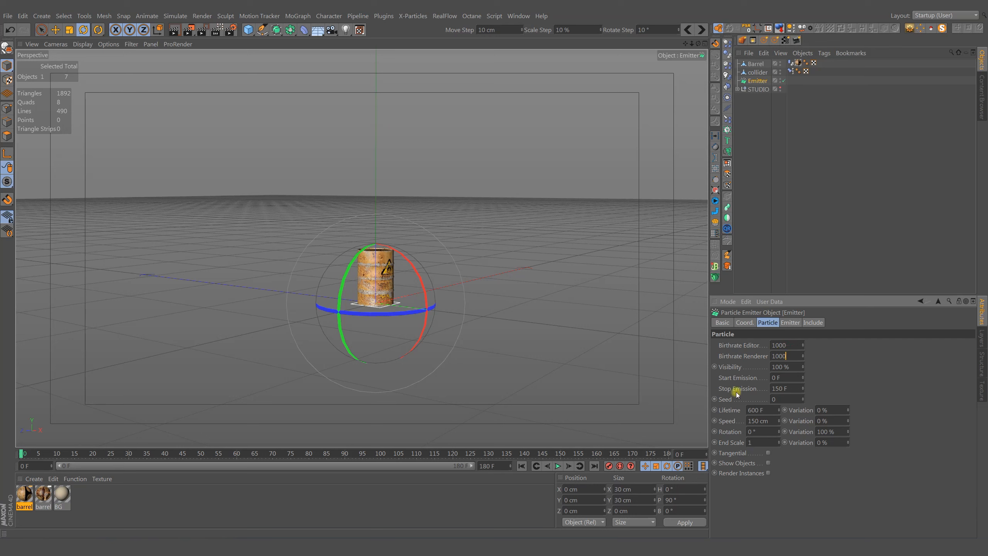
pyautogui.click(789, 388)
pyautogui.write('5')
pyautogui.click(760, 410)
pyautogui.click(772, 420)
pyautogui.write('400')
pyautogui.press('Return')
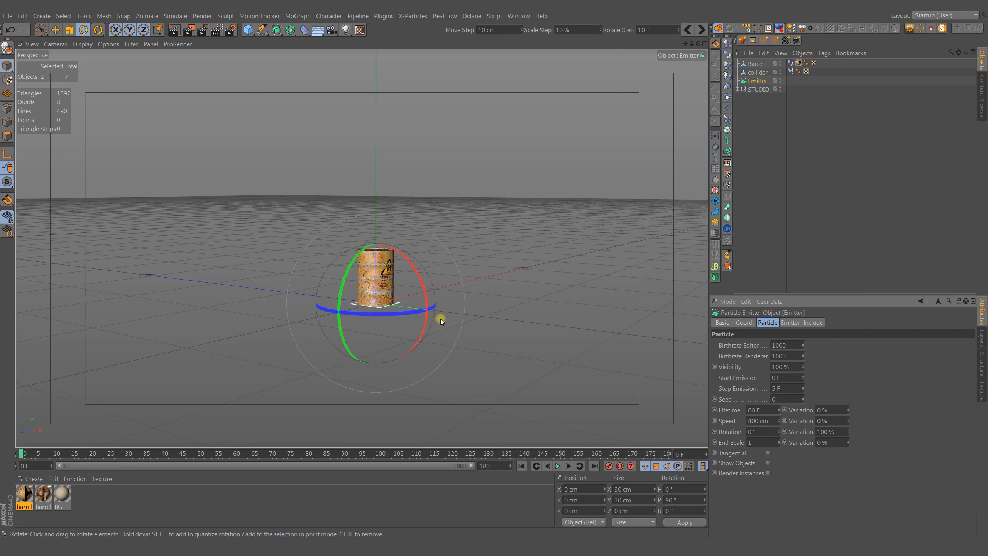
# Activate the Move tool, play the particle emission from a wider view, and return to frame 0
pyautogui.click(56, 30)
pyautogui.keyDown('alt'); pyautogui.moveTo(360, 298); pyautogui.dragTo(238, 311, button='right'); pyautogui.keyUp('alt')
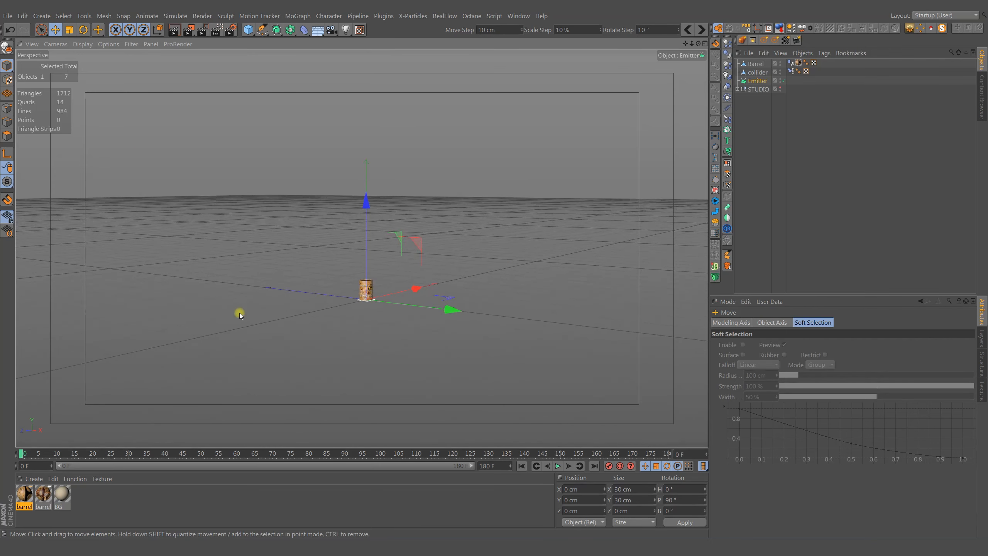
pyautogui.click(558, 466)
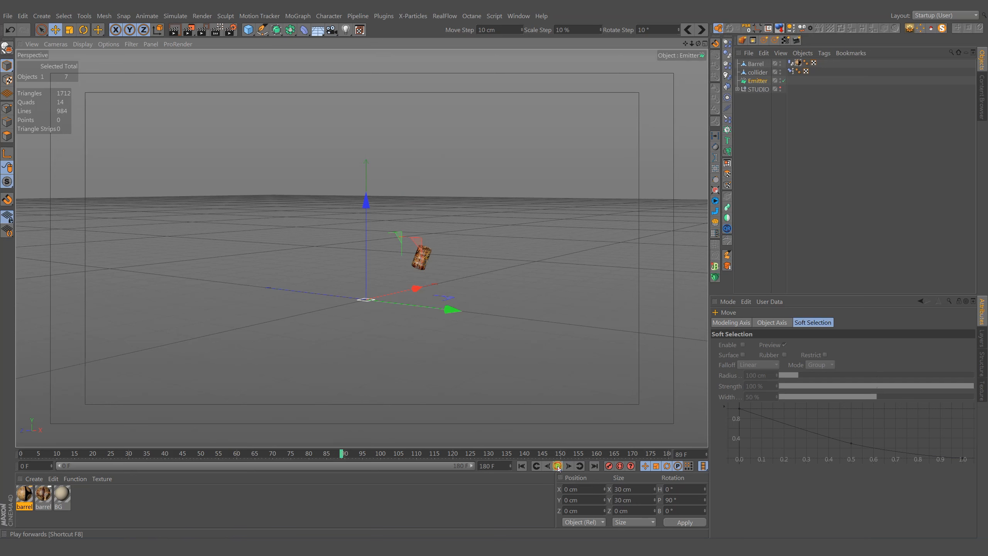
pyautogui.click(521, 466)
# Add a particle Gravity object below the Emitter with 500 cm acceleration, test-play the particles, and return to frame 0
pyautogui.click(177, 15)
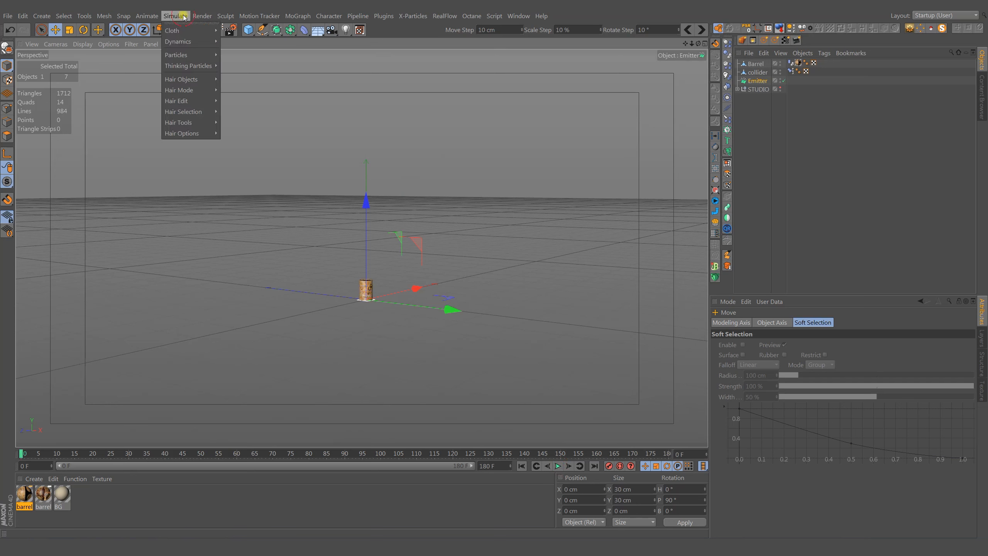
pyautogui.moveTo(178, 54)
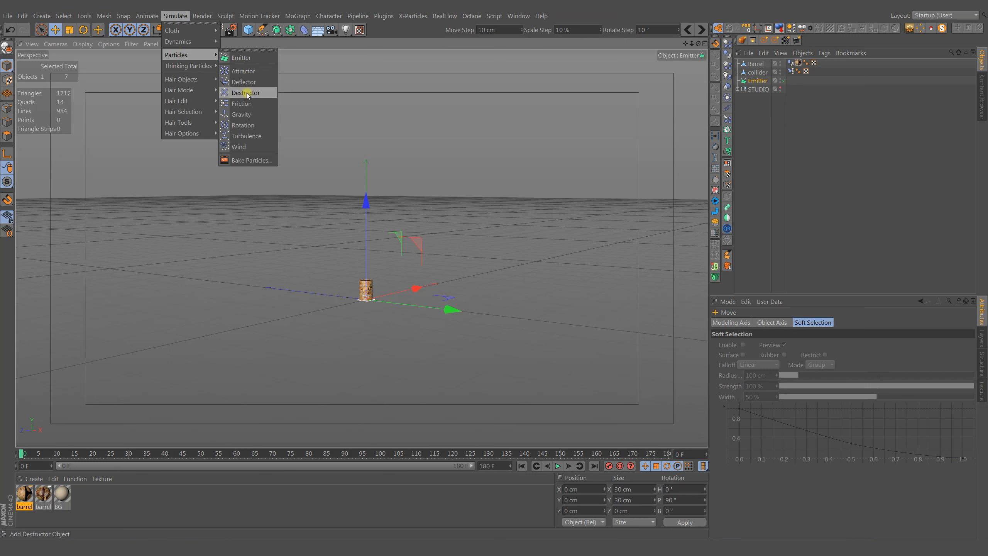
pyautogui.click(248, 114)
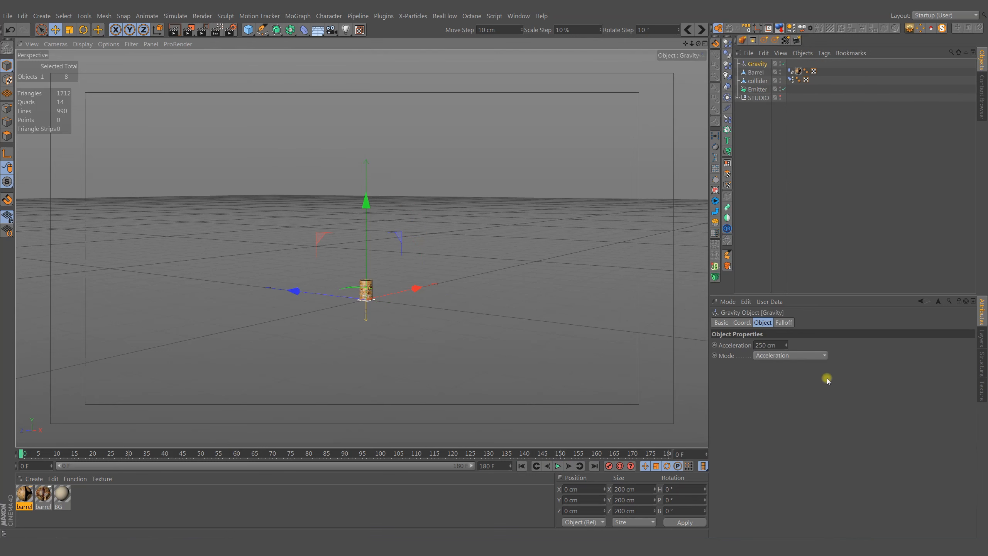
pyautogui.moveTo(756, 64); pyautogui.dragTo(760, 96)
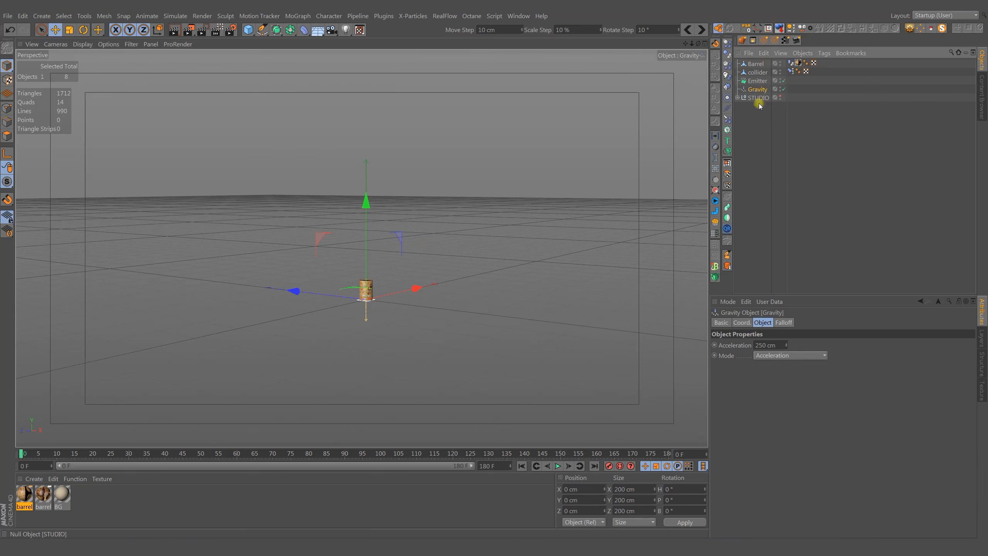
pyautogui.doubleClick(779, 344)
pyautogui.write('5')
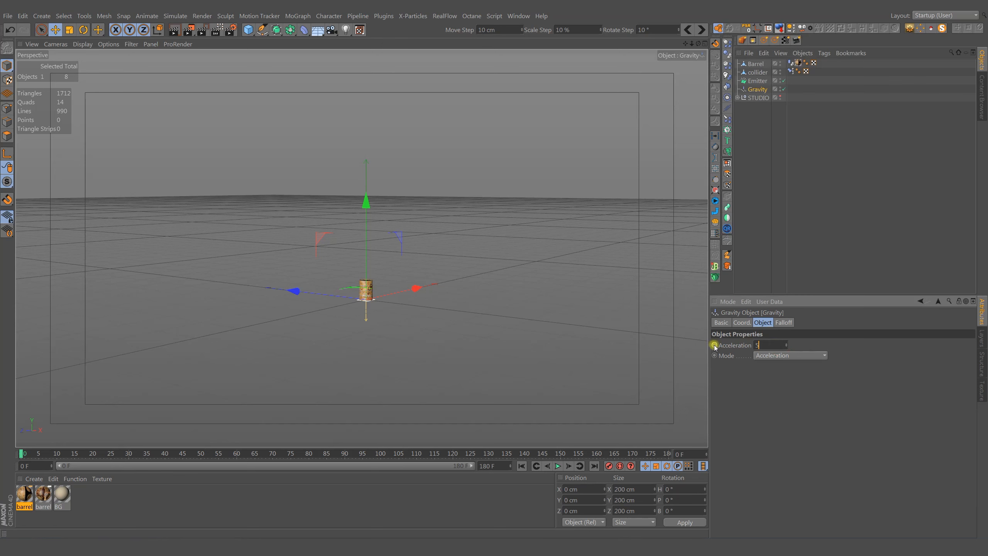
pyautogui.click(557, 466)
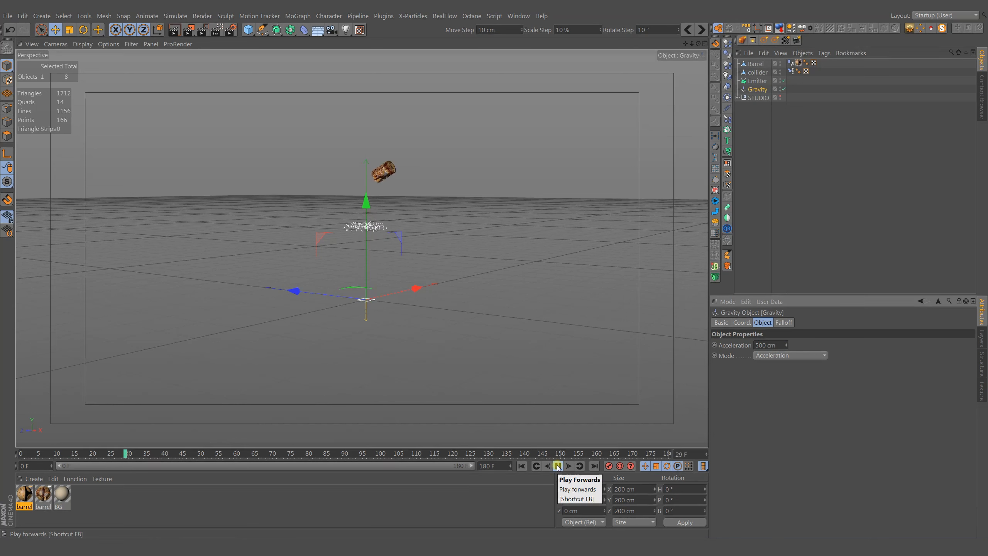
pyautogui.click(521, 467)
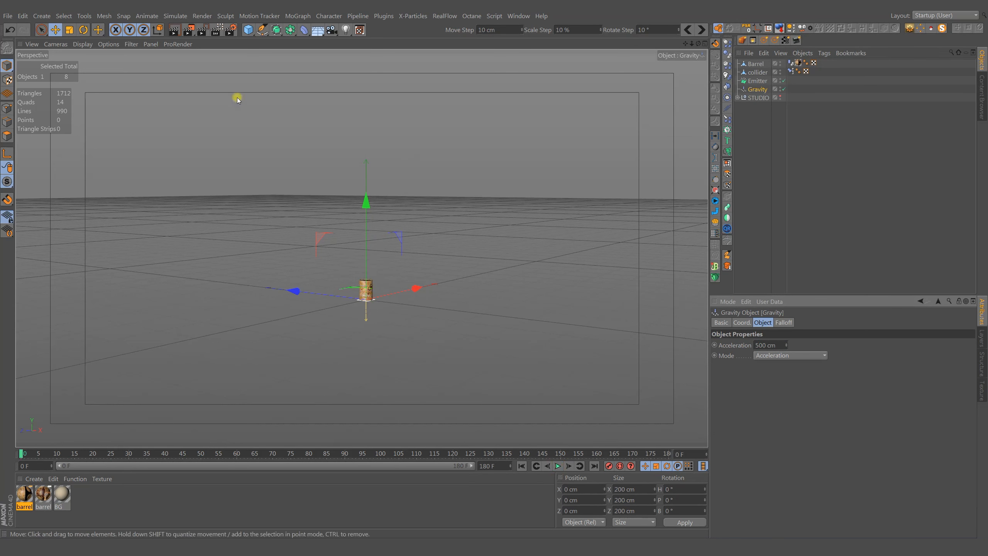
# Add a particle Deflector object, rotate it to a 90° pitch so it lies flat, and place it below Gravity in the hierarchy
pyautogui.click(176, 16)
pyautogui.moveTo(181, 55)
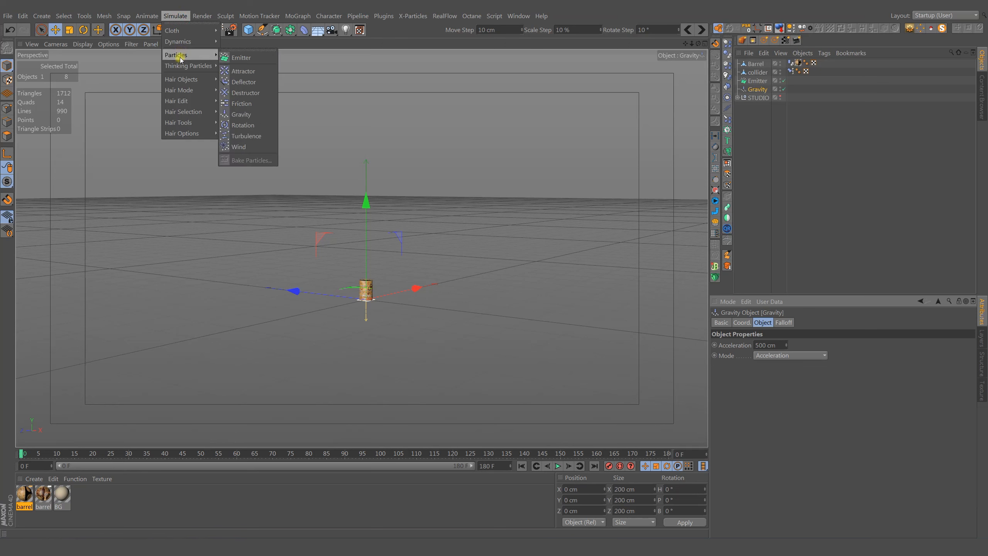
pyautogui.click(251, 81)
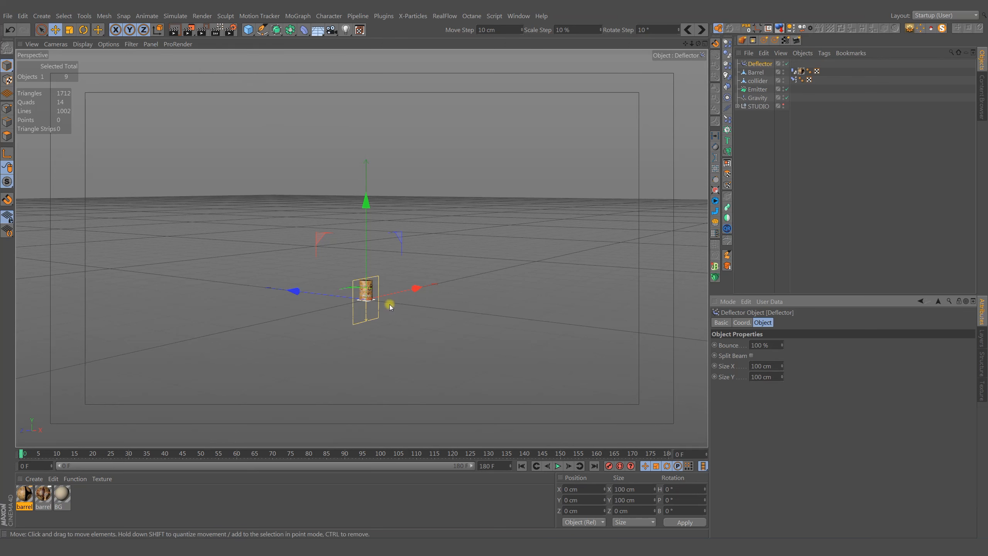
pyautogui.press('r')
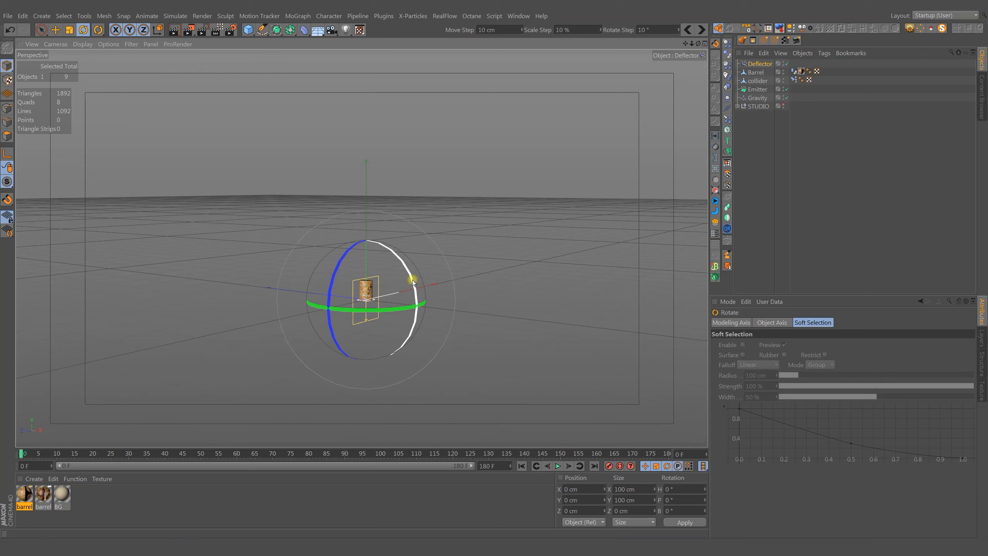
pyautogui.moveTo(412, 281); pyautogui.dragTo(408, 370)
pyautogui.middleClick(534, 302)
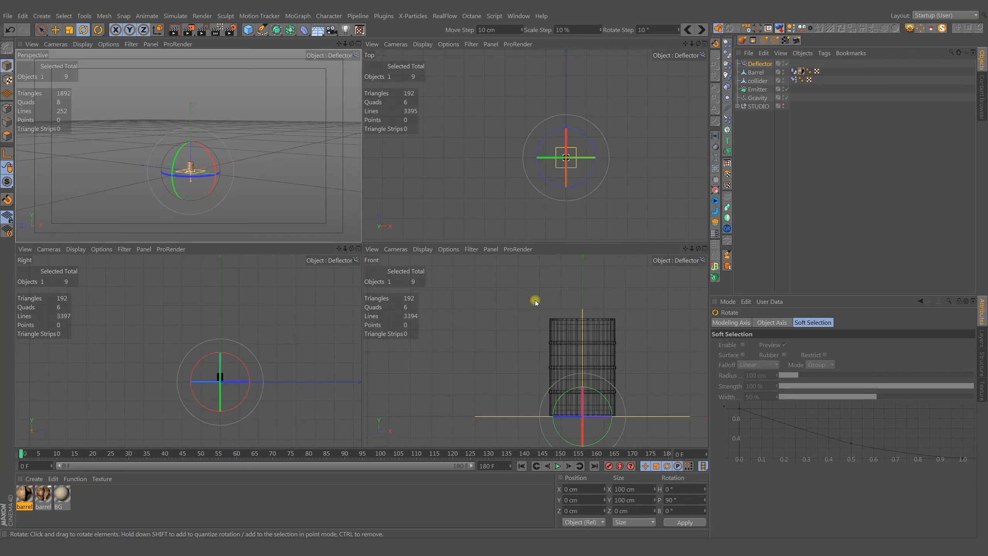
pyautogui.middleClick(465, 362)
pyautogui.middleClick(330, 295)
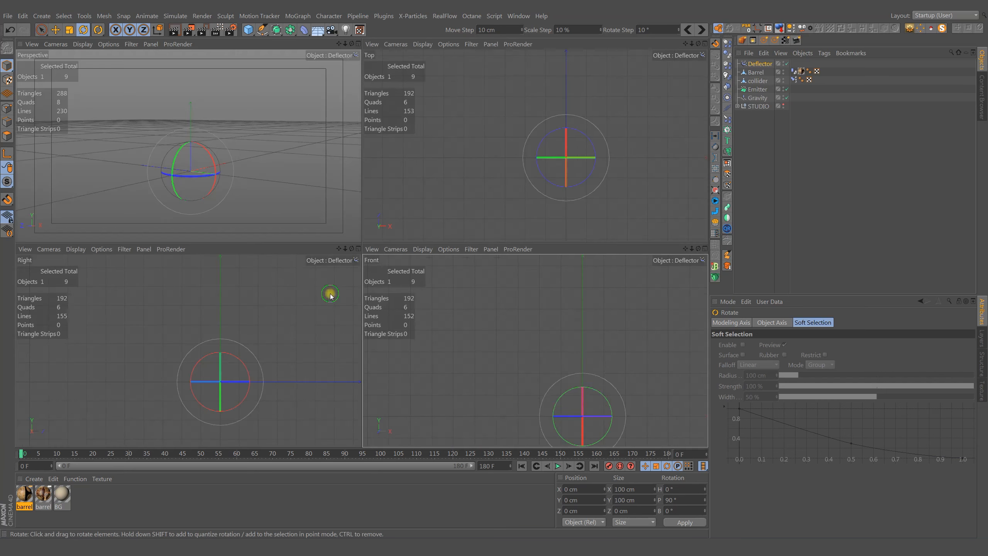
pyautogui.middleClick(288, 196)
pyautogui.moveTo(761, 63); pyautogui.dragTo(764, 102)
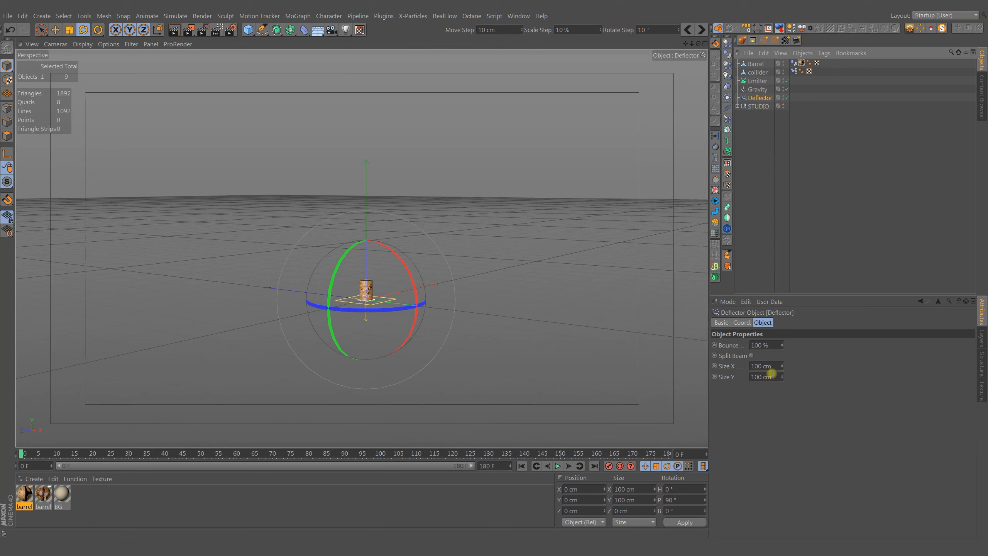
# Set the Deflector's X and Y sizes to 500 cm and its bounce to 30%
pyautogui.doubleClick(776, 365)
pyautogui.write('500')
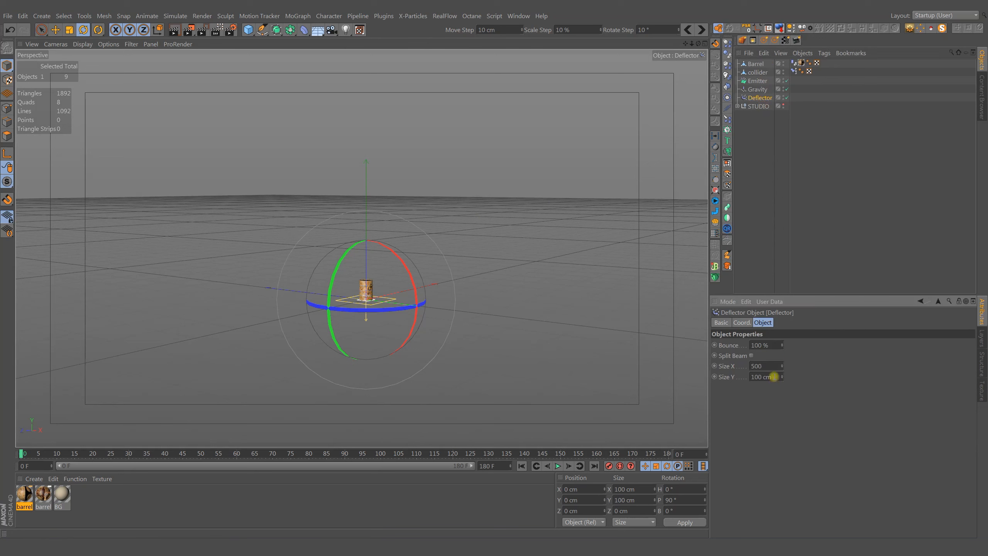
pyautogui.press('Tab')
pyautogui.write('500')
pyautogui.press('Return')
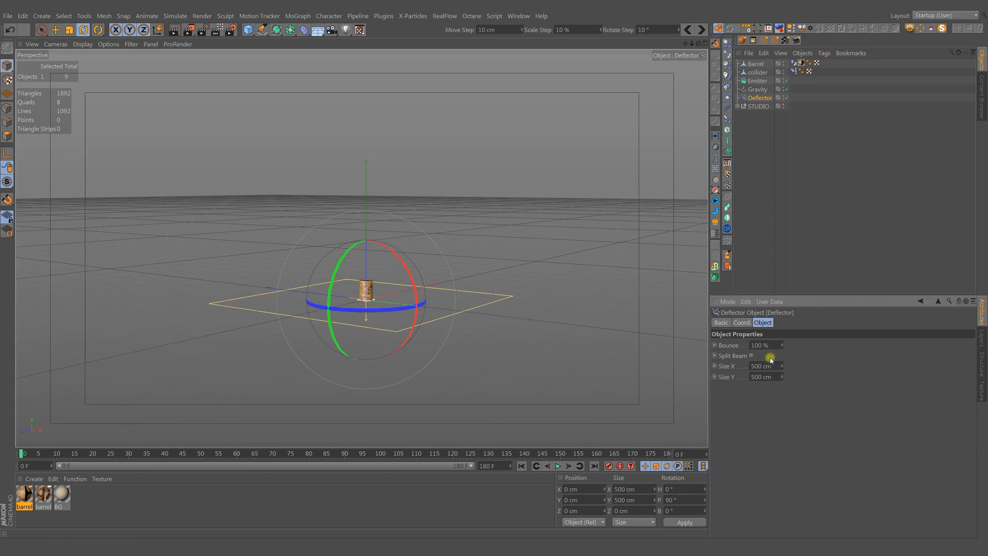
pyautogui.doubleClick(774, 345)
pyautogui.write('30')
# Raise the Emitter vertically to about 0.2 cm so it sits just above the Deflector plane
pyautogui.write('e')
pyautogui.middleClick(539, 311)
pyautogui.middleClick(486, 358)
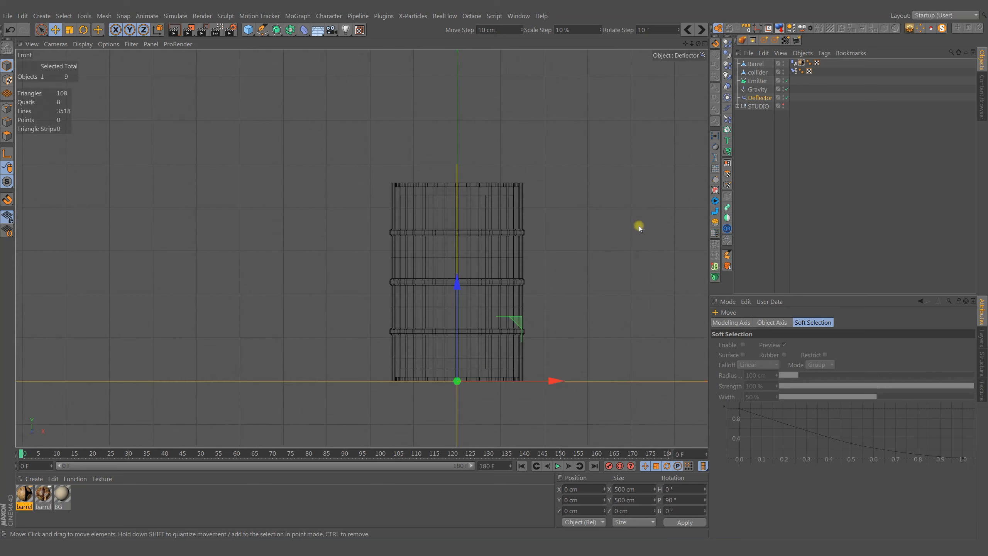
pyautogui.click(758, 82)
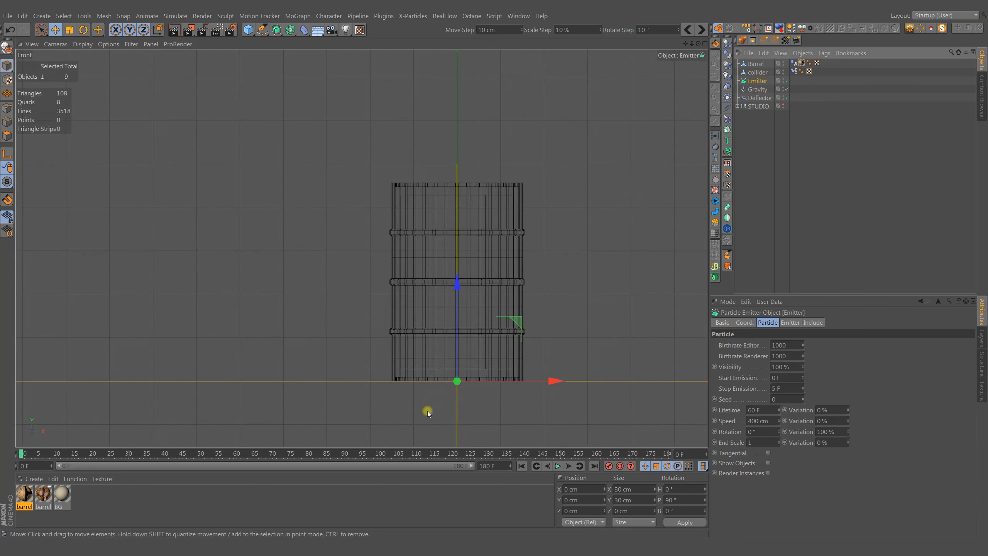
pyautogui.scroll(3, 447, 410)
pyautogui.moveTo(459, 277); pyautogui.dragTo(457, 277)
pyautogui.middleClick(648, 308)
pyautogui.middleClick(314, 206)
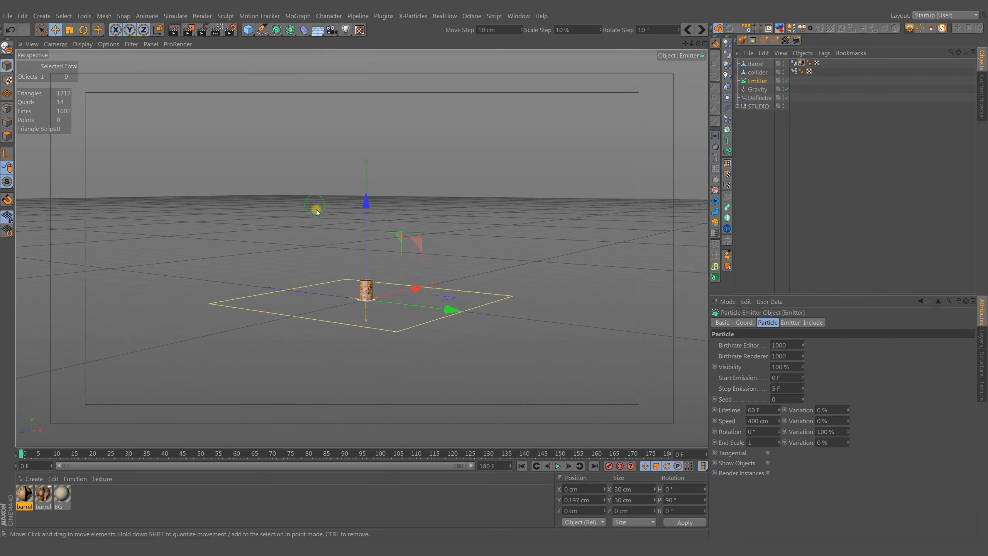
# Play the animation to check the particles against the Deflector, return to frame 0, and deselect all objects
pyautogui.keyDown('alt'); pyautogui.moveTo(426, 323); pyautogui.dragTo(405, 338); pyautogui.keyUp('alt')
pyautogui.keyDown('alt'); pyautogui.moveTo(436, 270); pyautogui.dragTo(443, 270, button='right'); pyautogui.keyUp('alt')
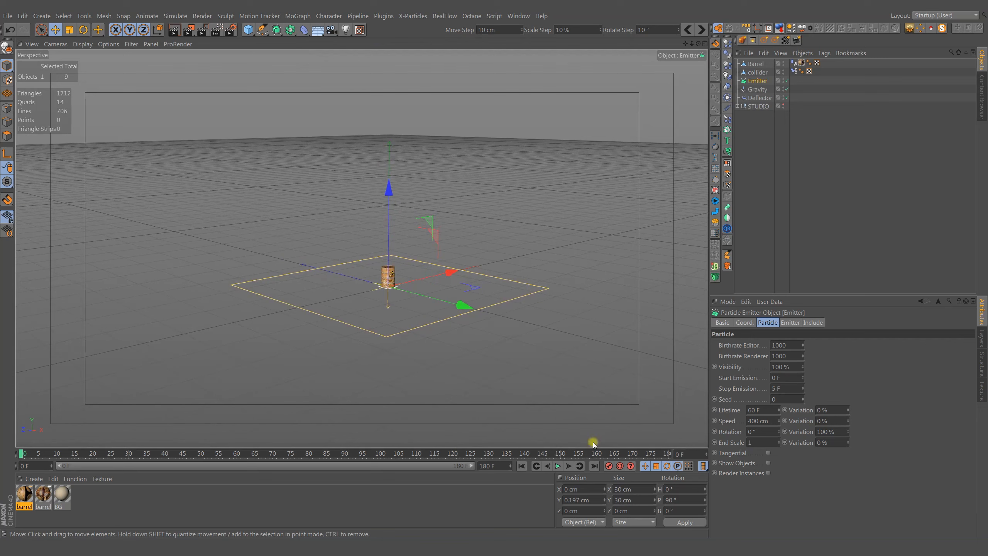
pyautogui.click(557, 466)
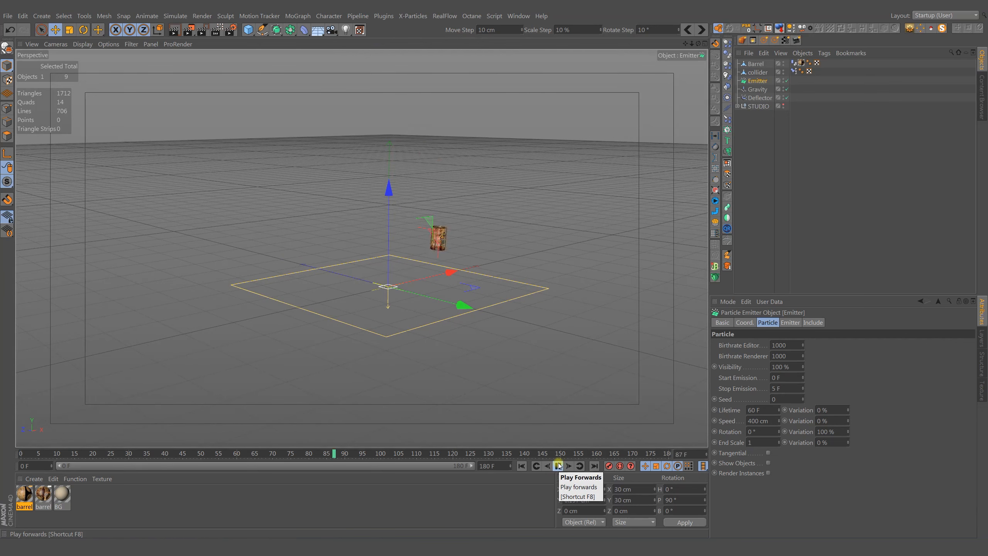
pyautogui.click(558, 466)
pyautogui.click(522, 466)
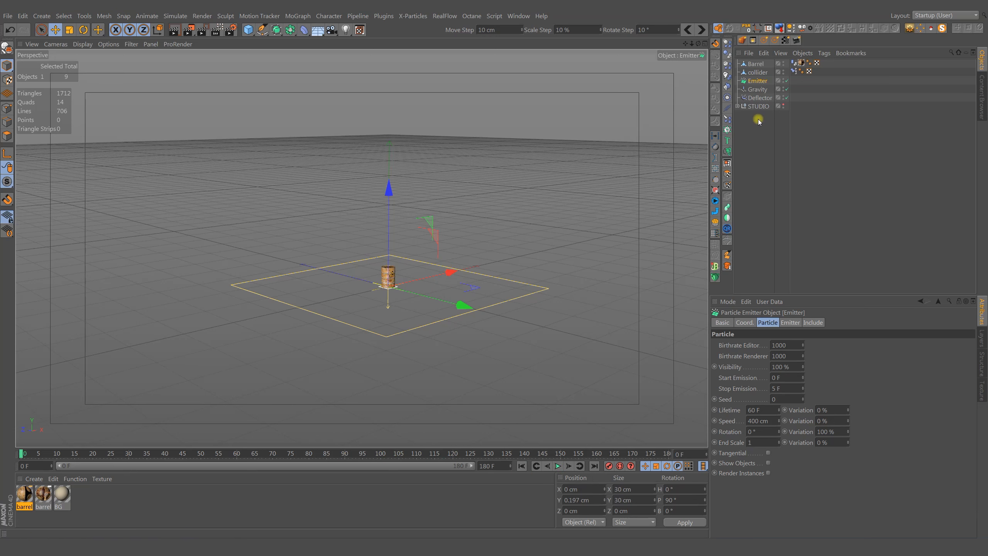
pyautogui.click(757, 163)
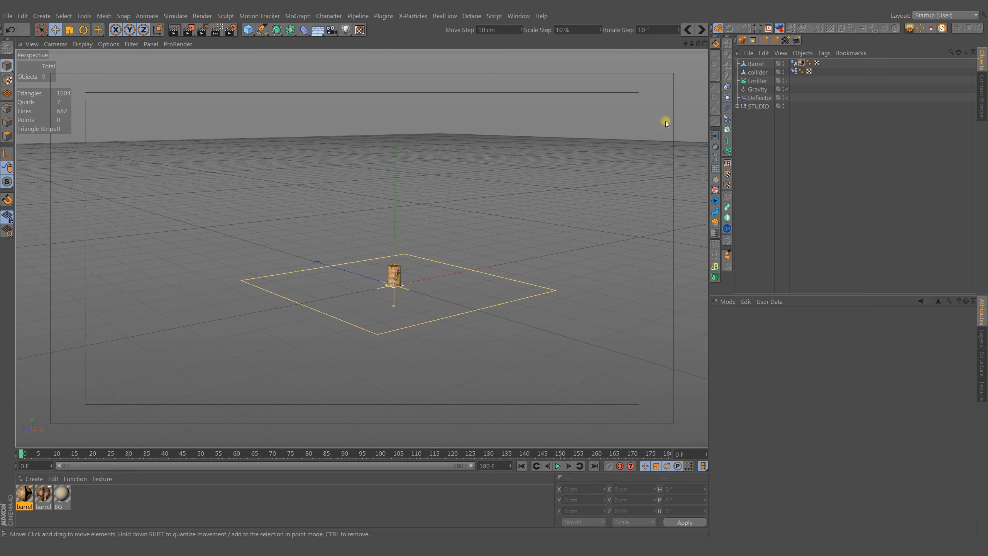
# Detach the TurbulenceFD commands as a floating palette and add a TurbulenceFD Container to the scene
pyautogui.click(384, 16)
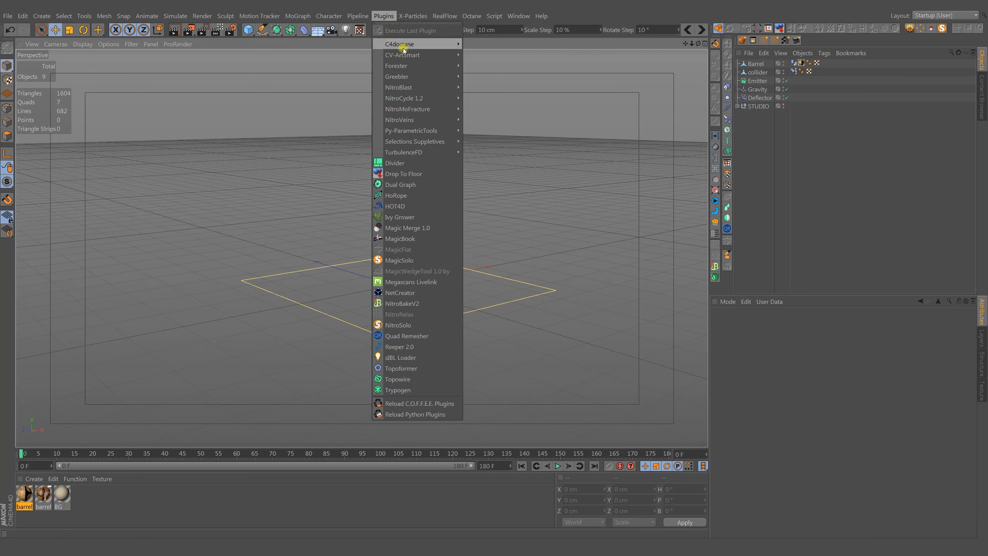
pyautogui.moveTo(419, 151)
pyautogui.click(485, 147)
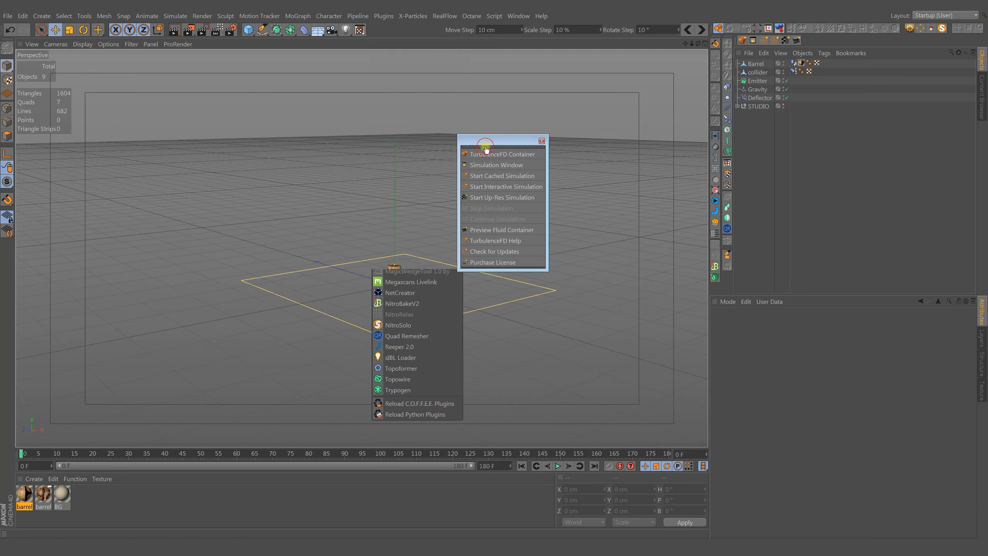
pyautogui.moveTo(509, 141); pyautogui.dragTo(635, 80)
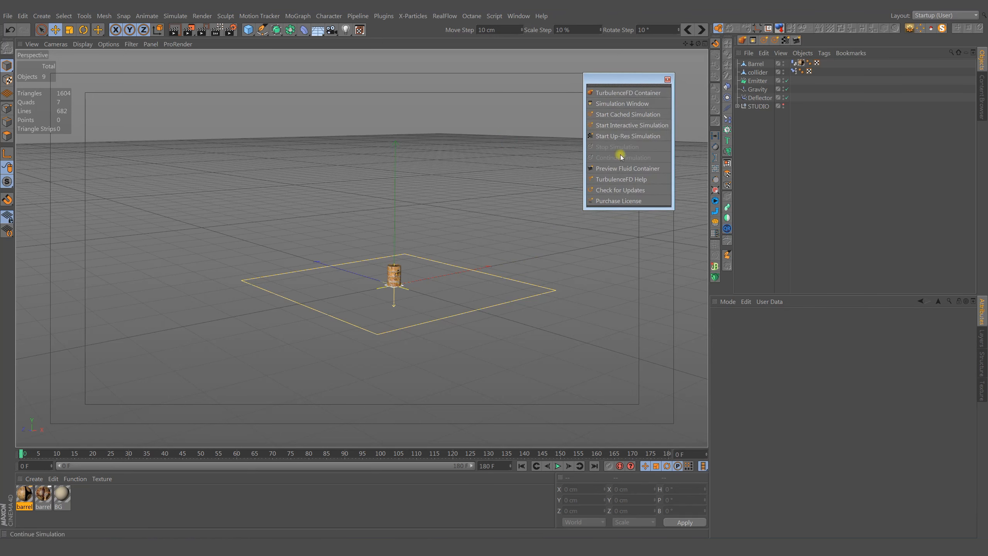
pyautogui.click(625, 94)
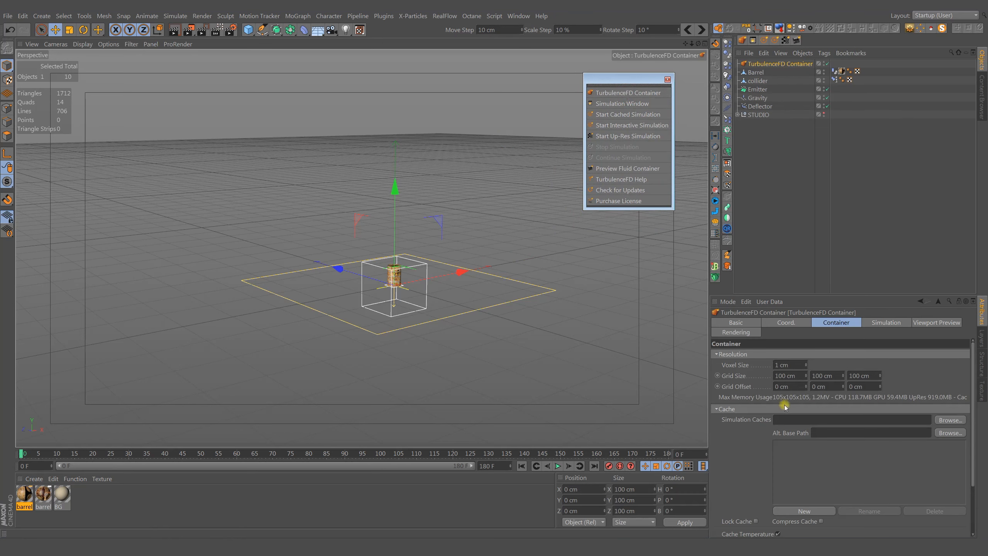
# Set the container's voxel size to 2 cm and its grid size to 500 cm on all three axes
pyautogui.click(796, 365)
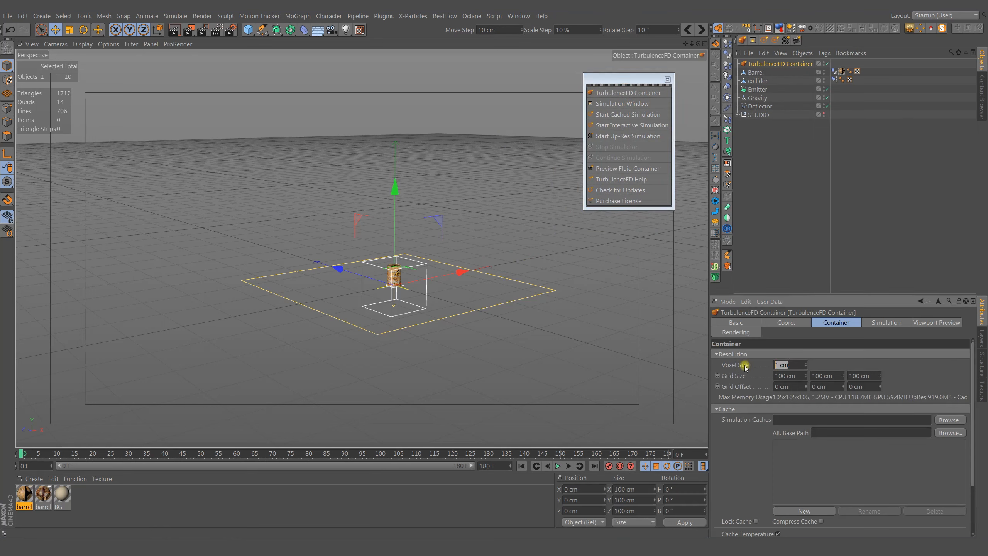
pyautogui.write('2')
pyautogui.press('Return')
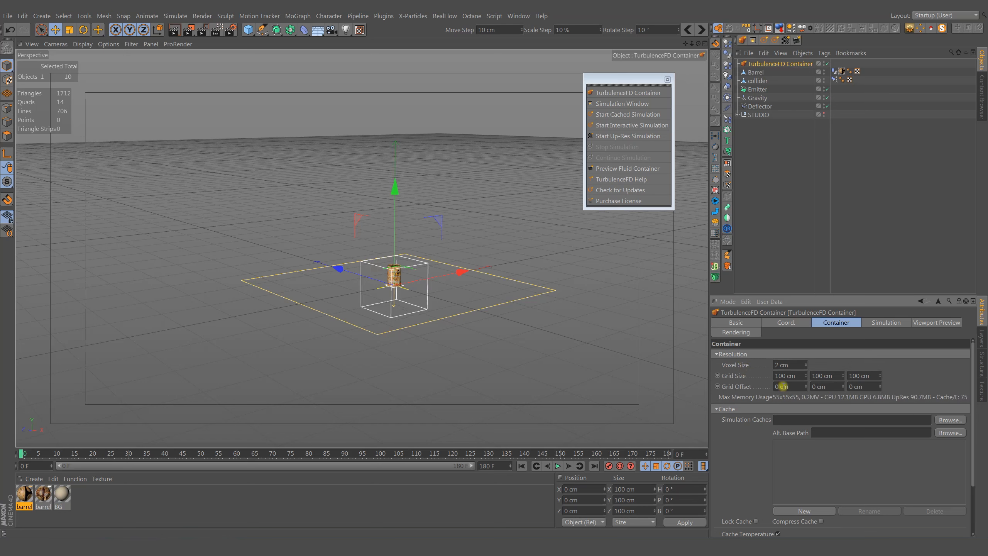
pyautogui.write('500')
pyautogui.click(816, 375)
pyautogui.write('50')
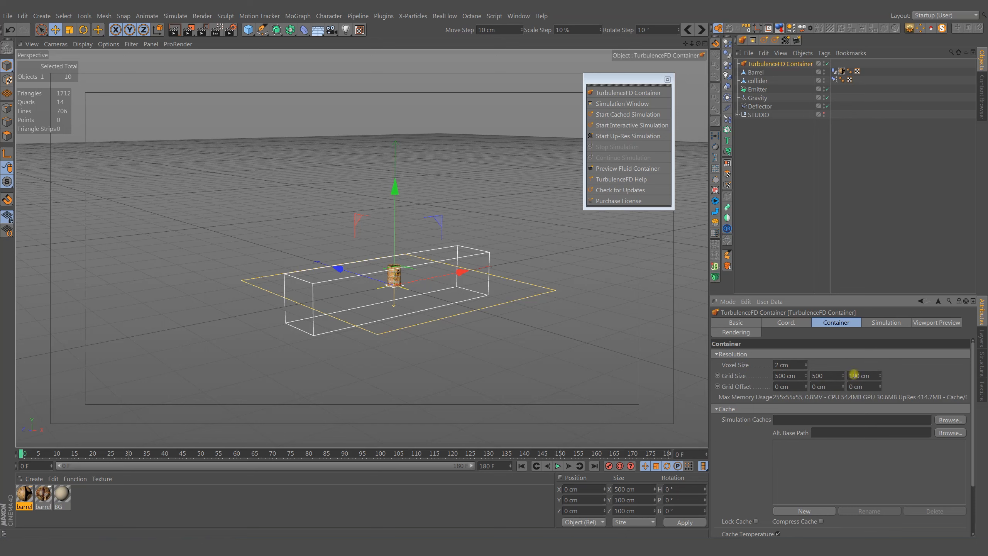
pyautogui.click(853, 375)
pyautogui.write('500')
pyautogui.press('Return')
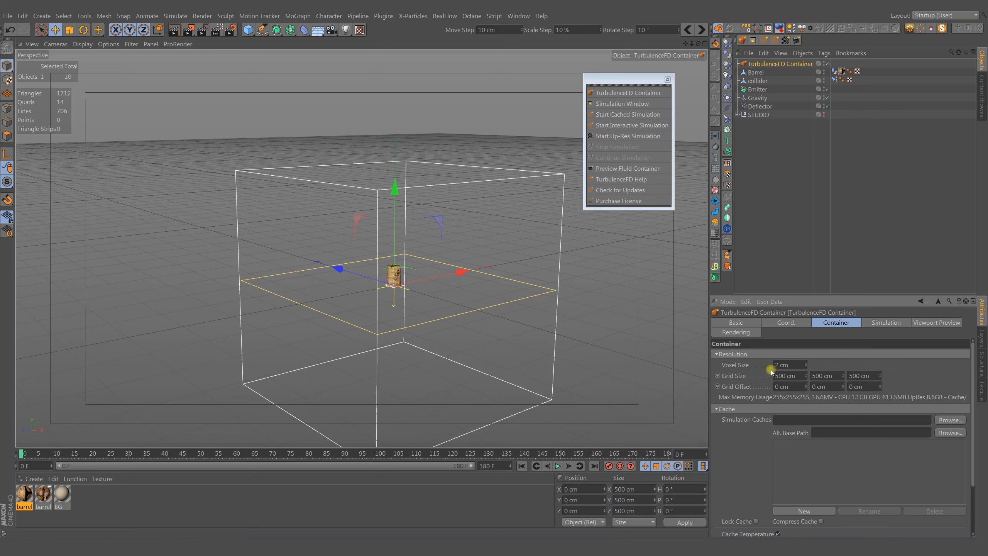
# Raise the container to a Y position of about 250 cm so its base meets the Deflector plane
pyautogui.middleClick(615, 345)
pyautogui.middleClick(449, 356)
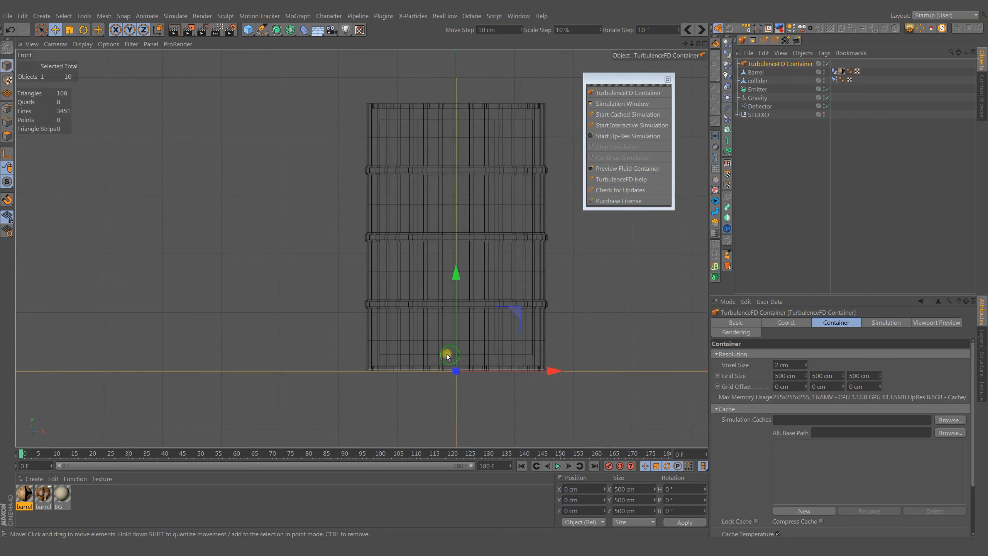
pyautogui.scroll(-6, 380, 371)
pyautogui.moveTo(423, 306); pyautogui.dragTo(414, 133)
pyautogui.middleClick(512, 261)
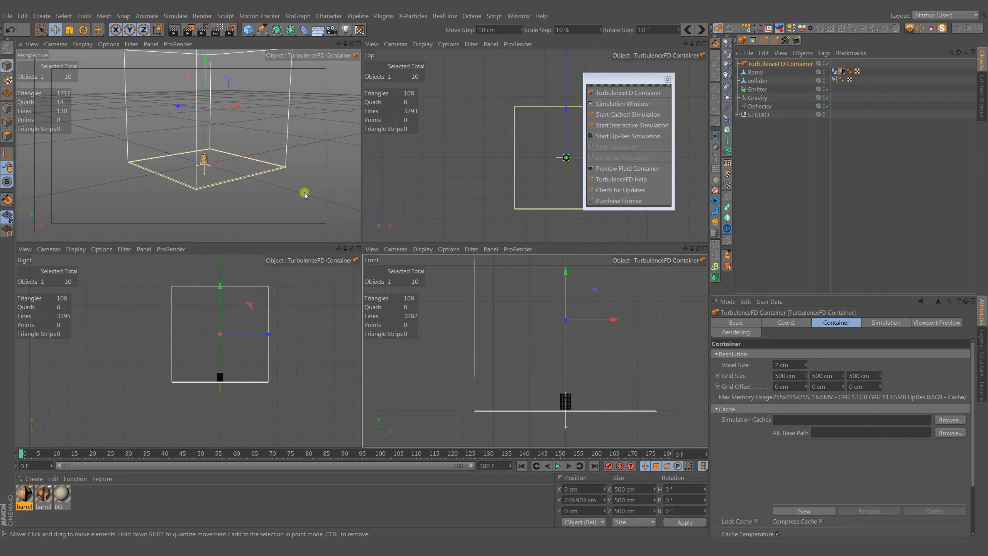
pyautogui.middleClick(304, 194)
pyautogui.keyDown('alt'); pyautogui.moveTo(404, 245); pyautogui.dragTo(349, 311, button='middle'); pyautogui.keyUp('alt')
pyautogui.keyDown('alt'); pyautogui.moveTo(348, 311); pyautogui.dragTo(388, 302); pyautogui.keyUp('alt')
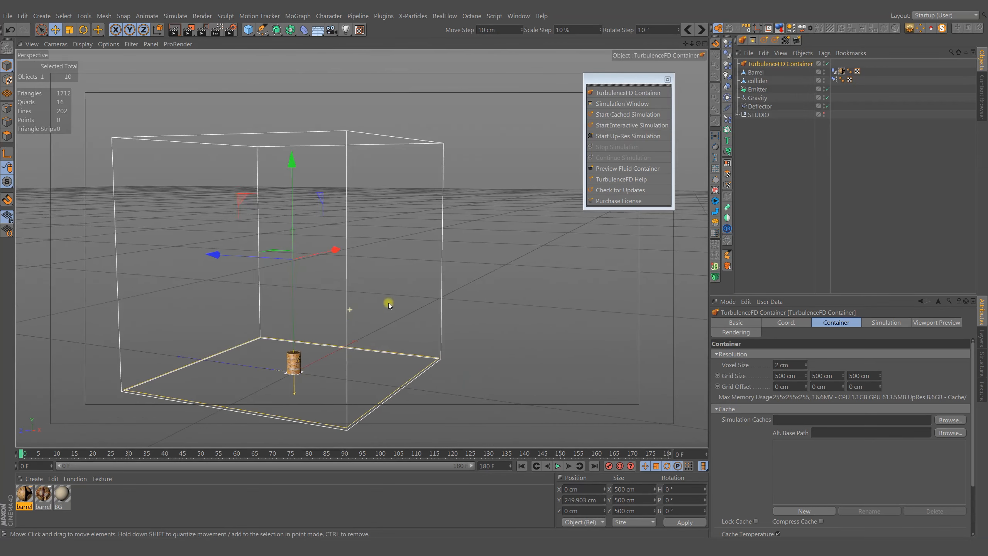
# At frame 180, shift the container to about -24 cm in Z to give the landed barrel more room, and return to frame 0
pyautogui.moveTo(507, 454); pyautogui.dragTo(699, 457)
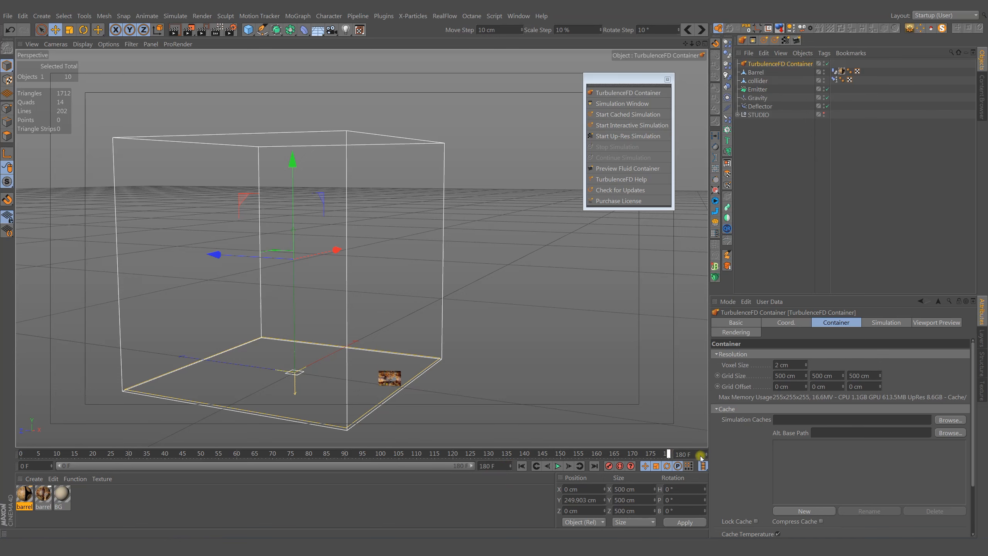
pyautogui.keyDown('alt'); pyautogui.moveTo(378, 382); pyautogui.dragTo(464, 327, button='middle'); pyautogui.keyUp('alt')
pyautogui.keyDown('alt'); pyautogui.moveTo(465, 326); pyautogui.dragTo(489, 321); pyautogui.keyUp('alt')
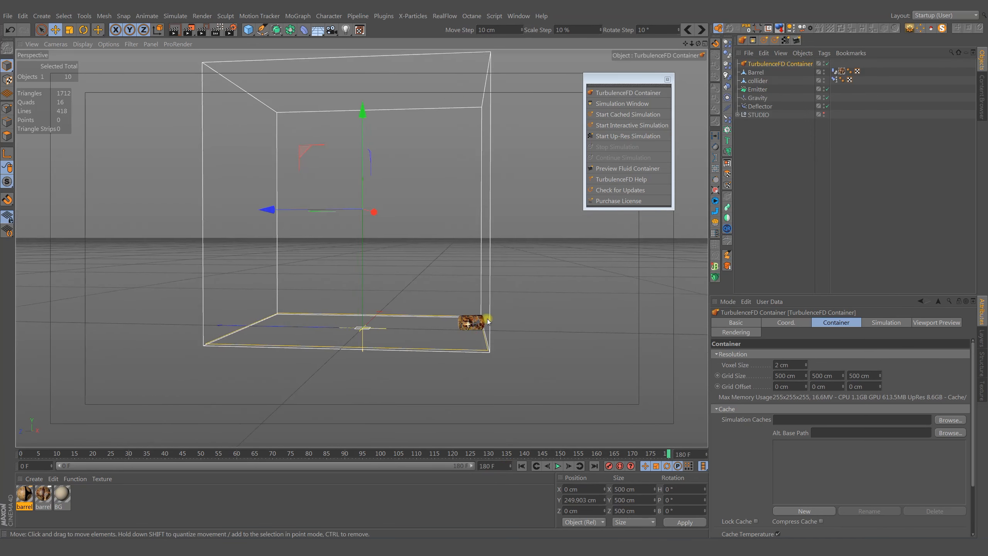
pyautogui.moveTo(272, 213); pyautogui.dragTo(286, 215)
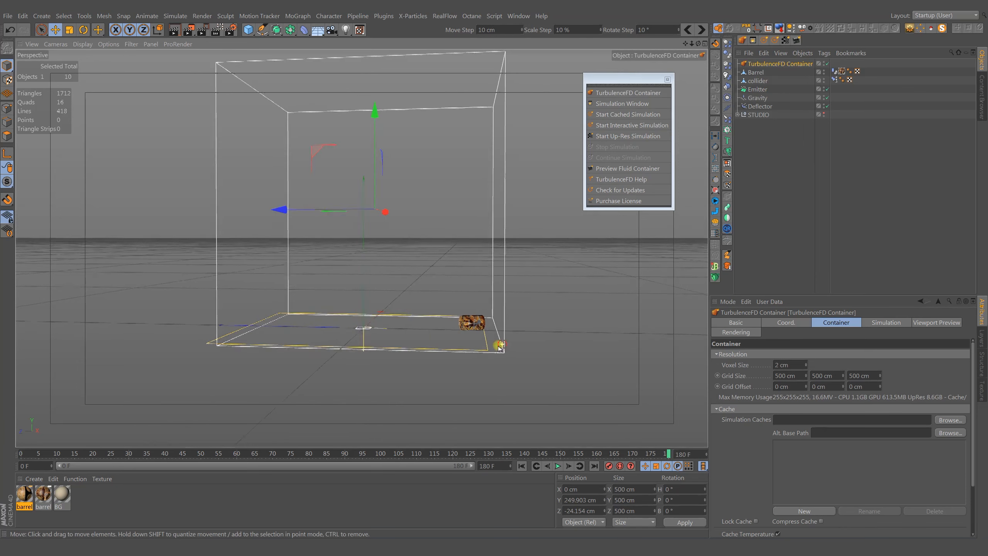
pyautogui.keyDown('alt'); pyautogui.moveTo(500, 346); pyautogui.dragTo(410, 346); pyautogui.keyUp('alt')
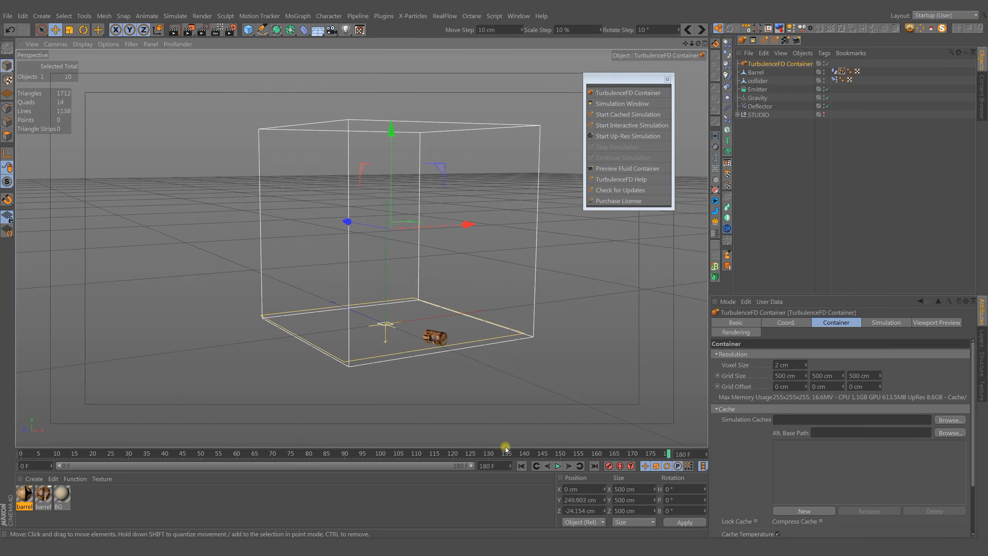
pyautogui.click(522, 467)
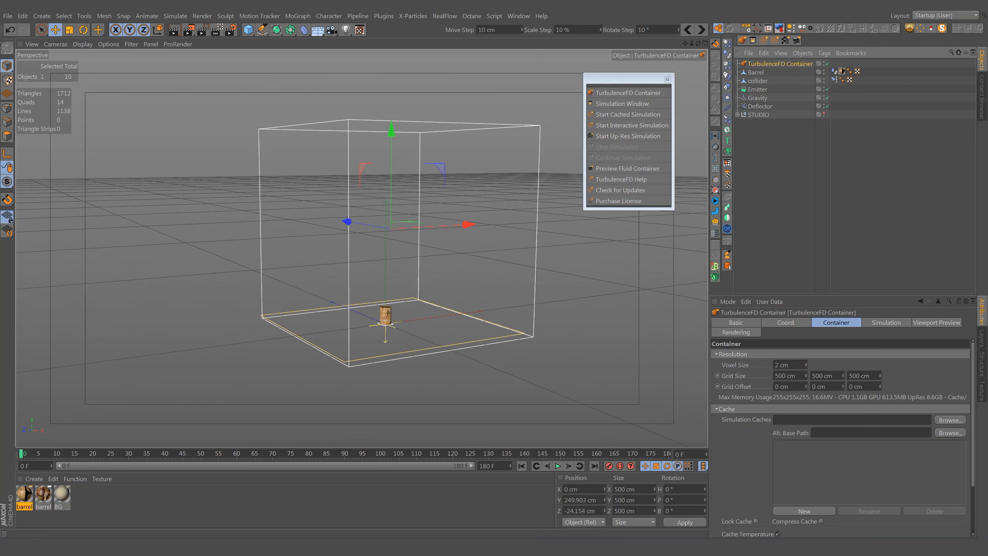
# Point the container's simulation cache at the TFDcache folder in 57source and create a new cache entry there
pyautogui.scroll(-3, 979, 397)
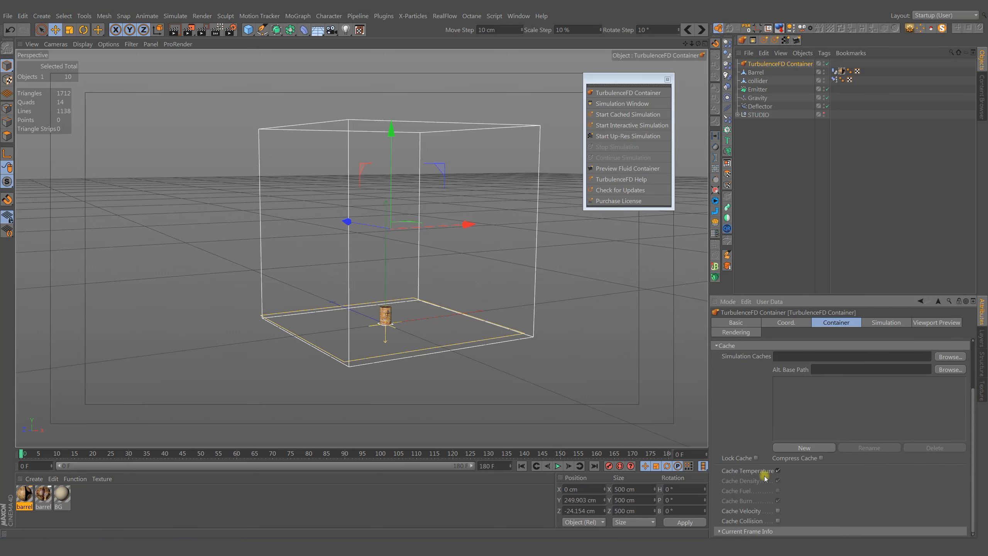
pyautogui.scroll(3, 970, 463)
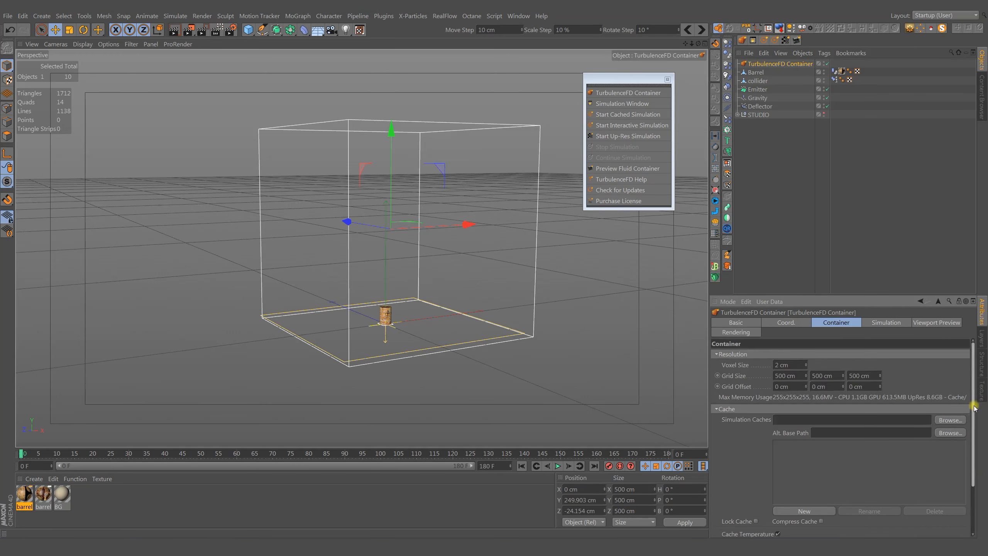
pyautogui.click(950, 420)
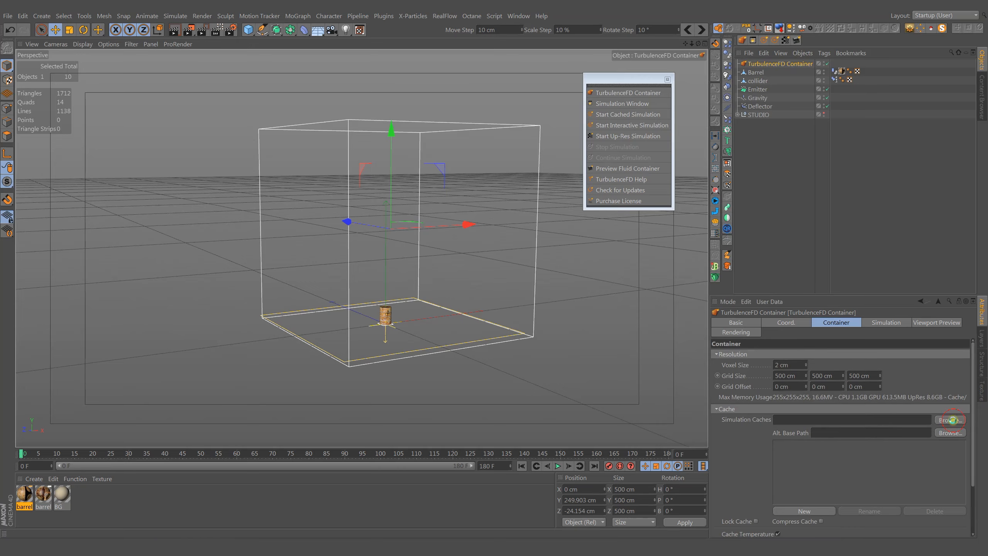
pyautogui.click(210, 93)
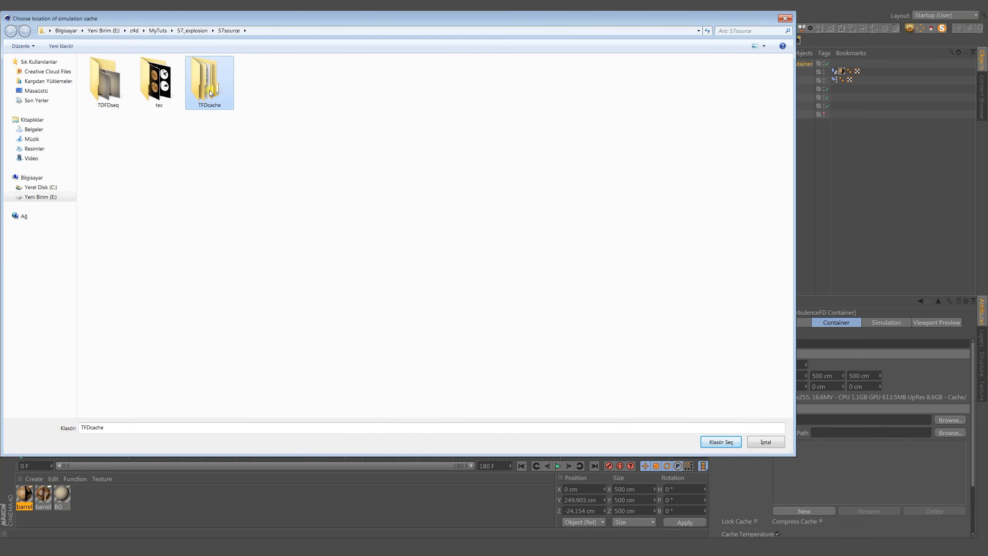
pyautogui.click(721, 442)
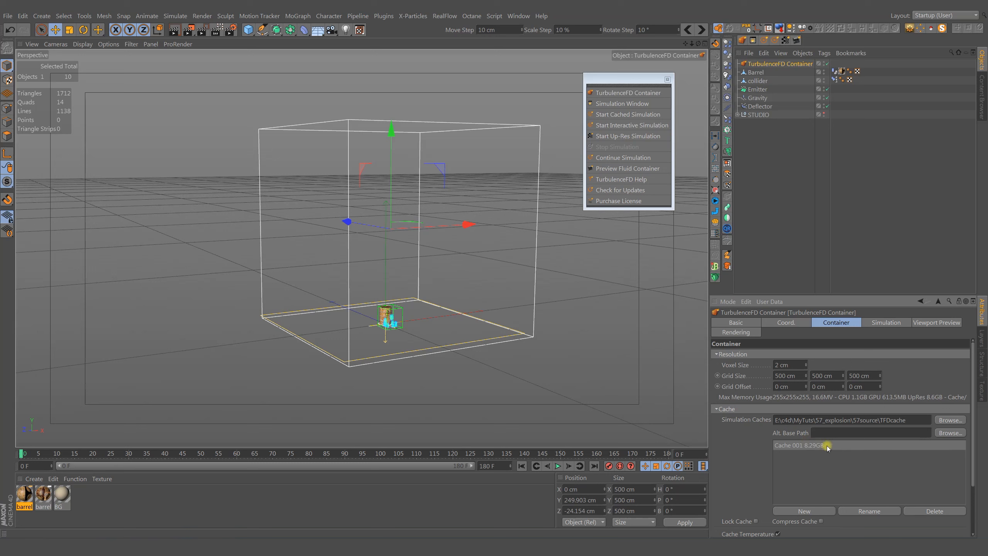
pyautogui.click(806, 511)
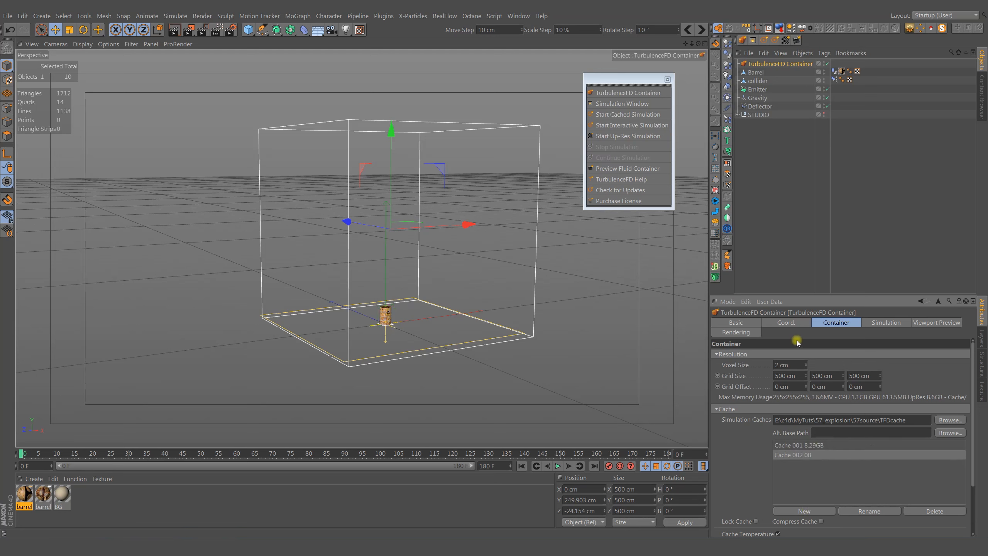
# Set the container's simulation Vorticity to 10
pyautogui.click(885, 323)
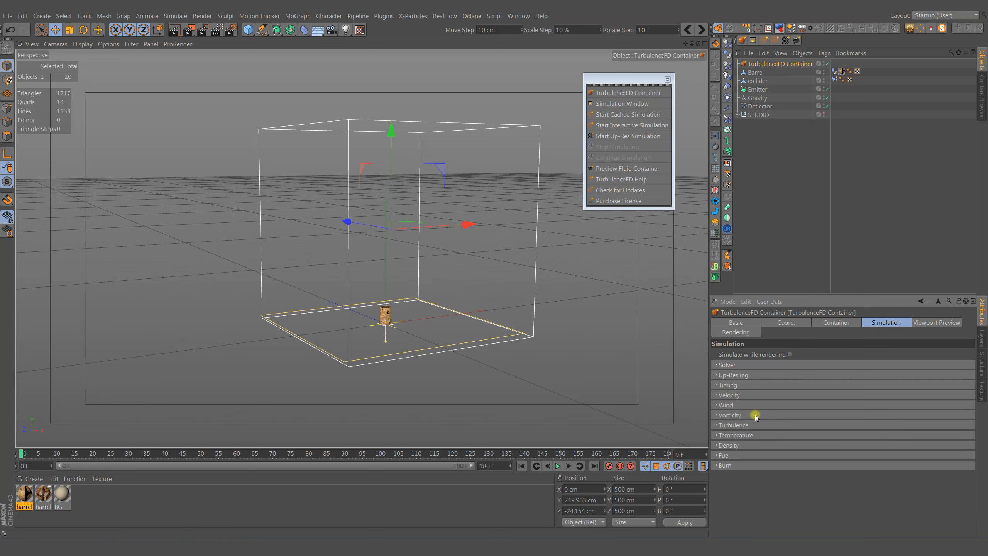
pyautogui.click(729, 415)
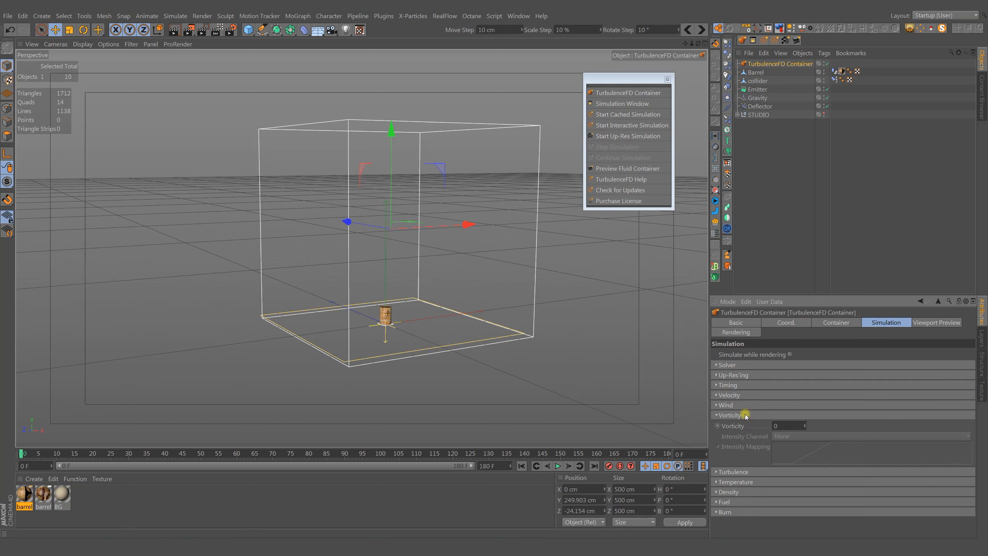
pyautogui.click(791, 424)
pyautogui.write('10')
pyautogui.press('Return')
pyautogui.click(717, 415)
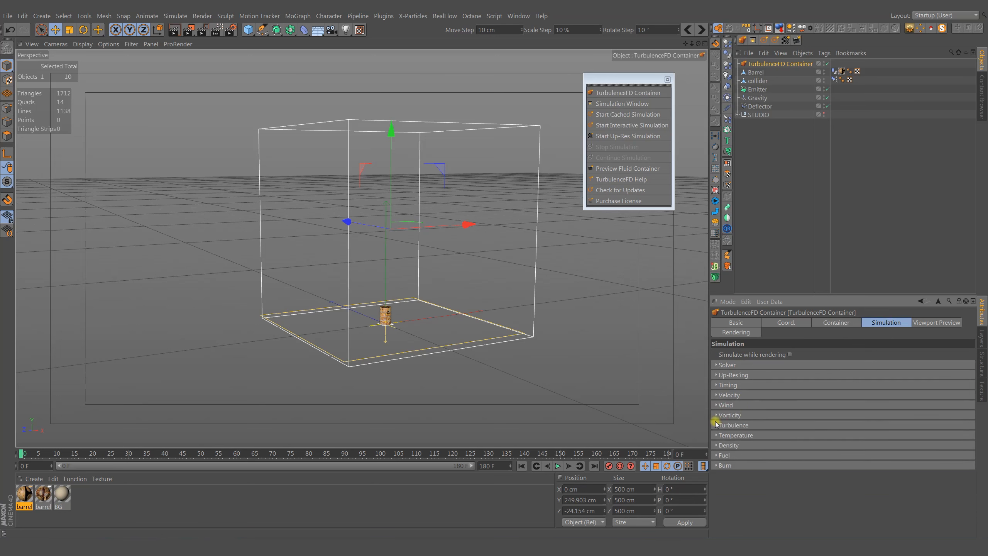
# Set the container's turbulence intensity to 10 cm, with a smallest size of 4 cm and a largest size of 10 cm
pyautogui.click(715, 425)
pyautogui.doubleClick(792, 435)
pyautogui.write('10')
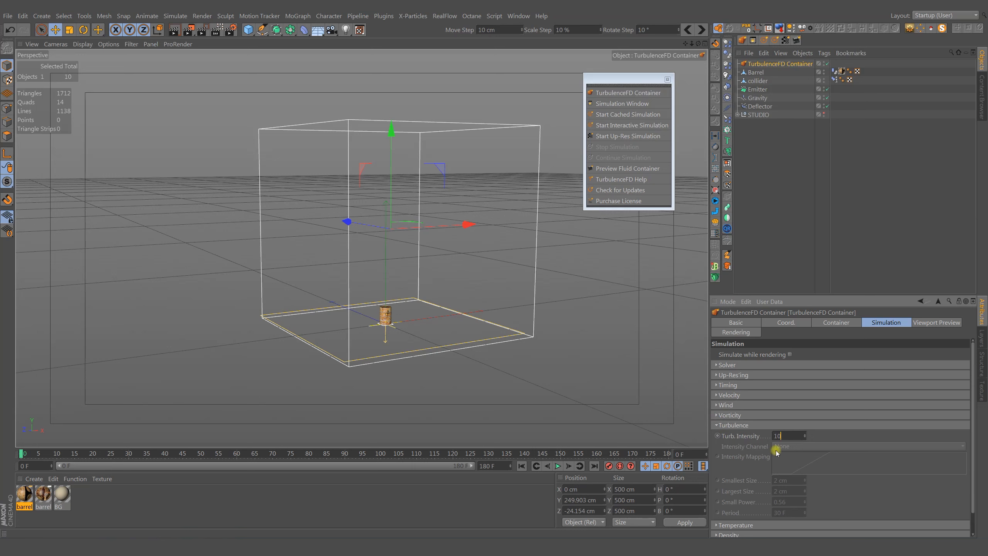
pyautogui.click(791, 479)
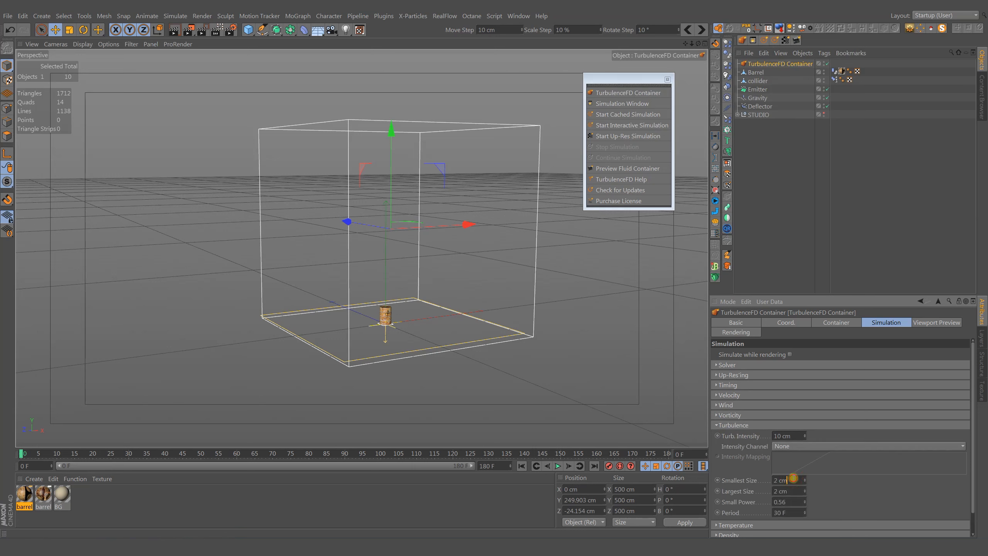
pyautogui.moveTo(792, 479); pyautogui.dragTo(773, 491)
pyautogui.write('4')
pyautogui.write('10')
pyautogui.click(717, 425)
# Set the Temperature channel's Cooling to 8 % and revise its Buoyancy
pyautogui.click(716, 435)
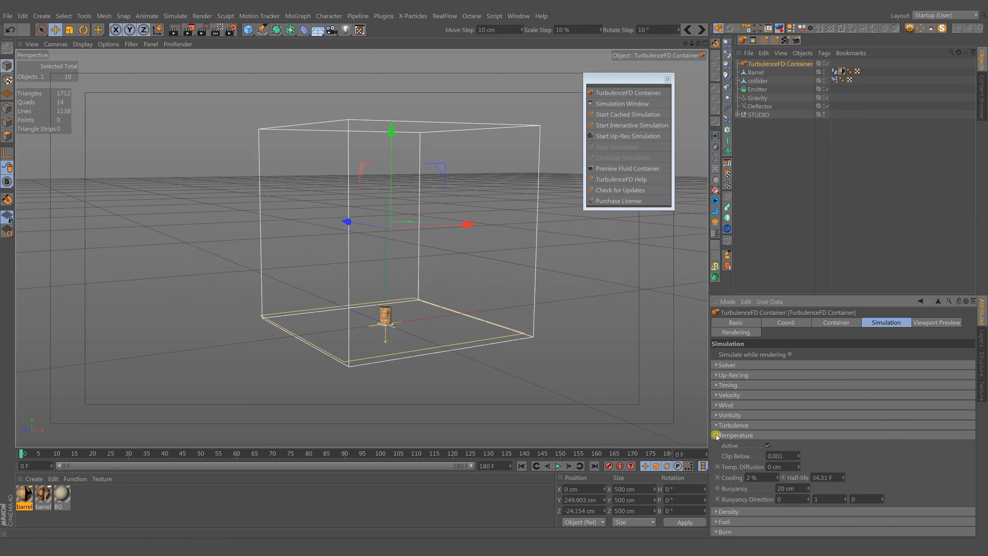
pyautogui.doubleClick(765, 478)
pyautogui.write('8')
pyautogui.press('Return')
pyautogui.doubleClick(797, 489)
pyautogui.press('Return')
pyautogui.doubleClick(831, 497)
pyautogui.click(716, 436)
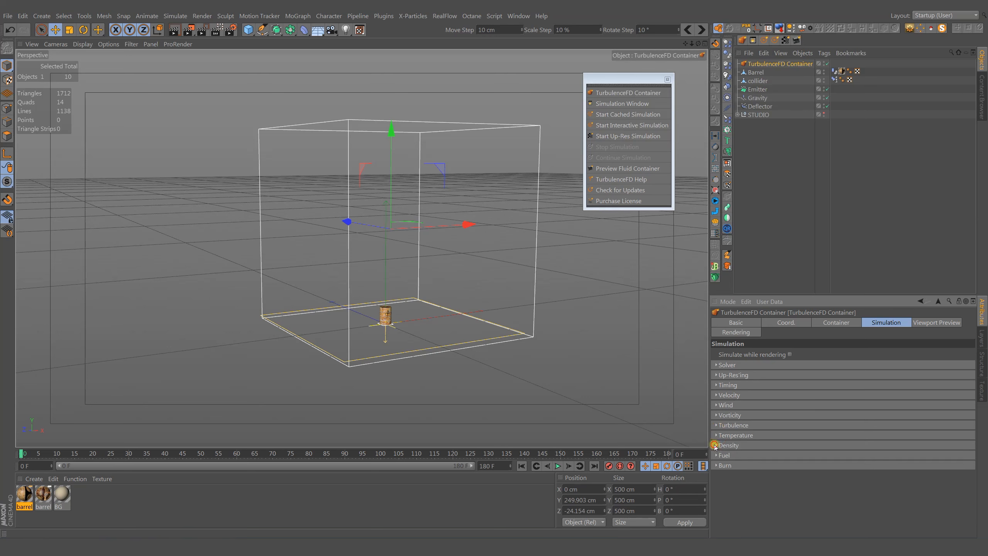
# Activate the Density channel with a Dissipation of 0.1 % and a Gravity of 15 cm
pyautogui.click(715, 445)
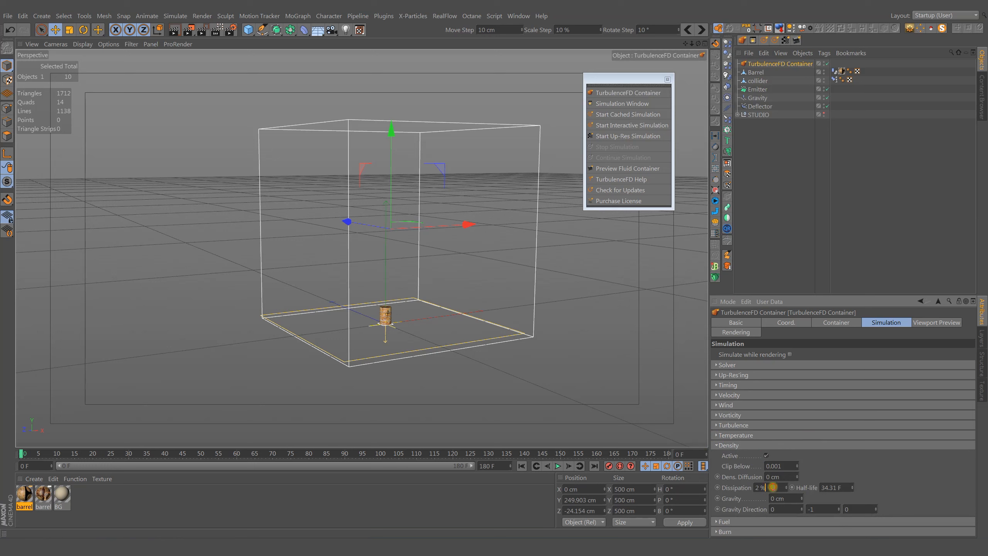
pyautogui.doubleClick(772, 487)
pyautogui.write('0,1')
pyautogui.moveTo(794, 499); pyautogui.dragTo(713, 502)
pyautogui.write('15')
pyautogui.press('Return')
pyautogui.moveTo(822, 510)
pyautogui.mouseDown()
pyautogui.moveTo(791, 511)
pyautogui.moveTo(804, 512)
pyautogui.mouseUp()
pyautogui.click(716, 445)
pyautogui.click(717, 455)
pyautogui.click(717, 455)
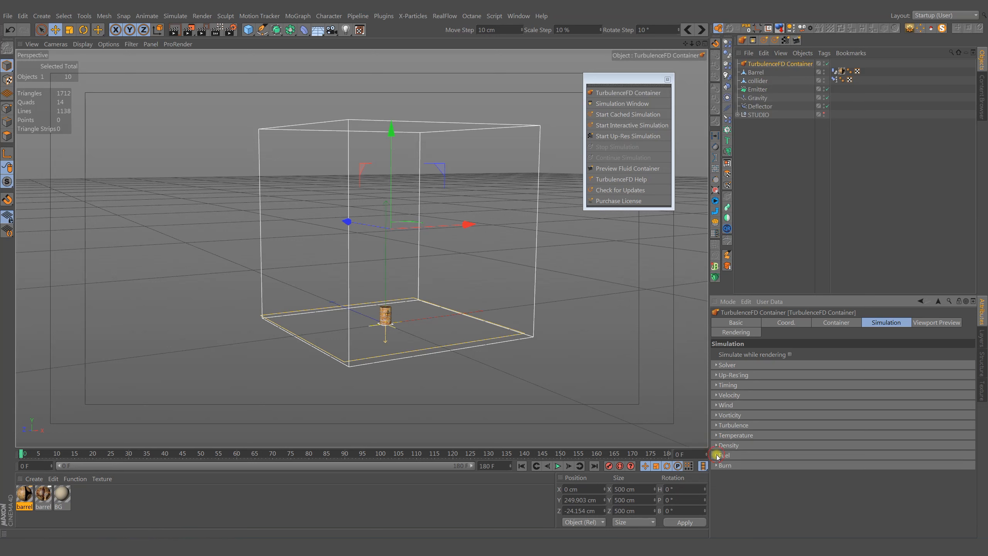
# Set the container's viewport preview channel to Density
pyautogui.click(939, 322)
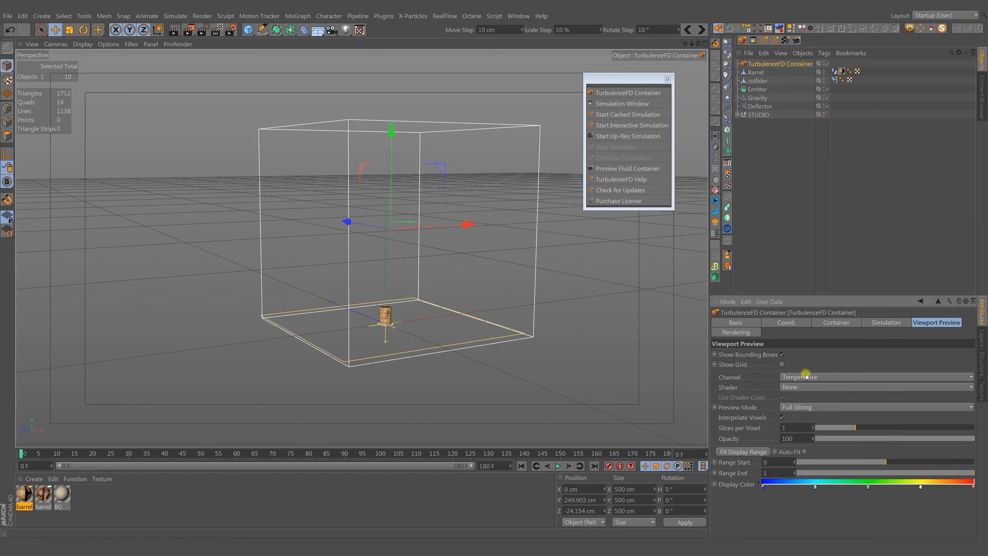
pyautogui.click(806, 376)
pyautogui.click(802, 388)
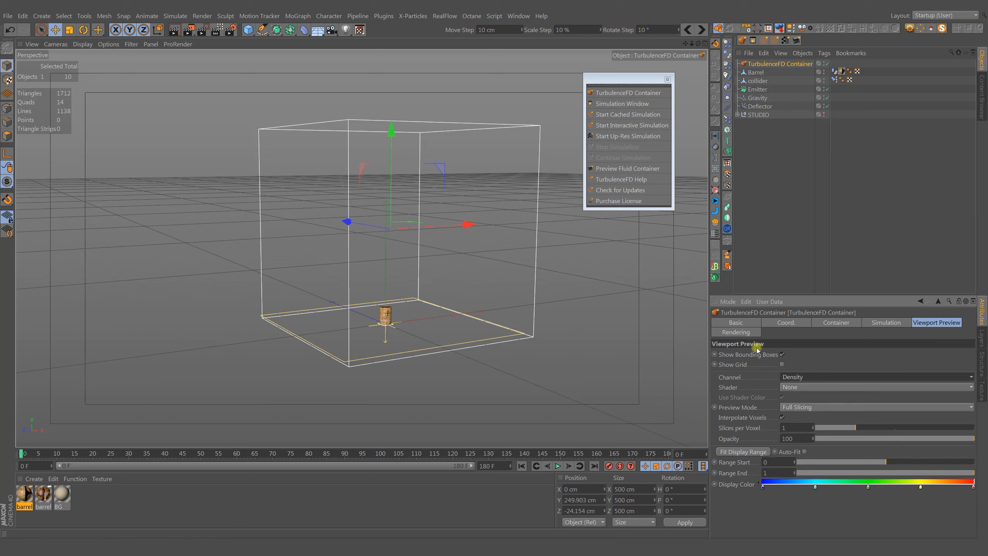
# Set the container's general rendering Interpolation to Fast
pyautogui.click(735, 333)
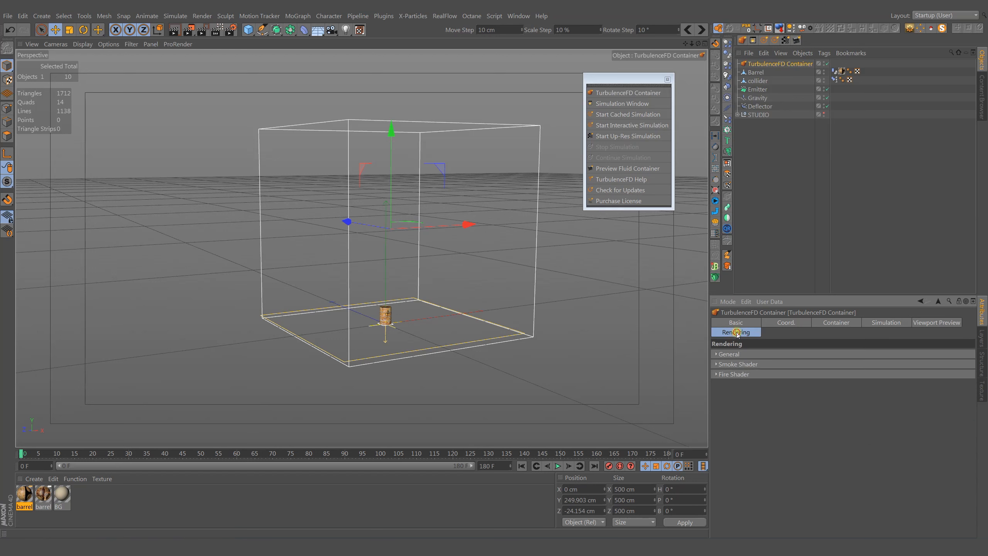
pyautogui.click(717, 354)
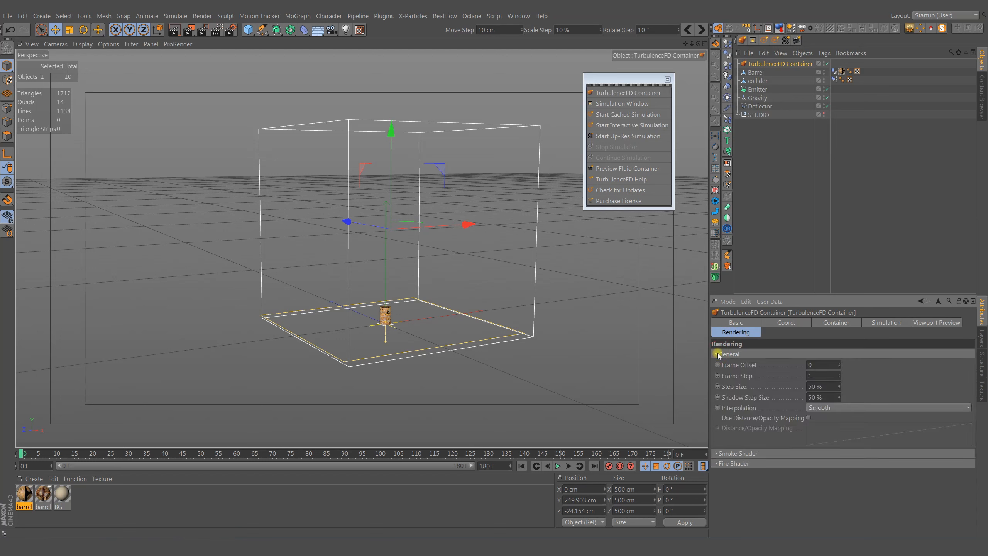
pyautogui.click(830, 408)
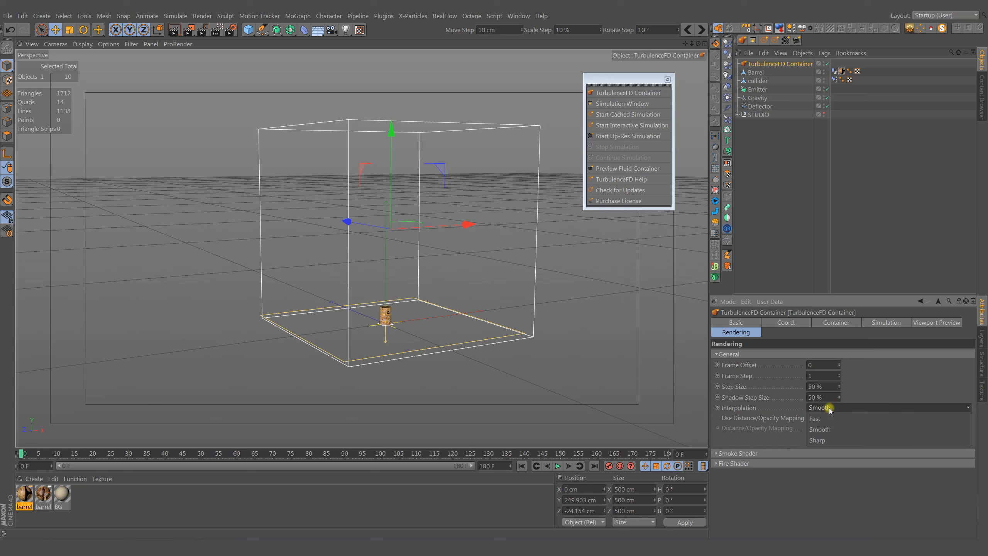
pyautogui.click(821, 419)
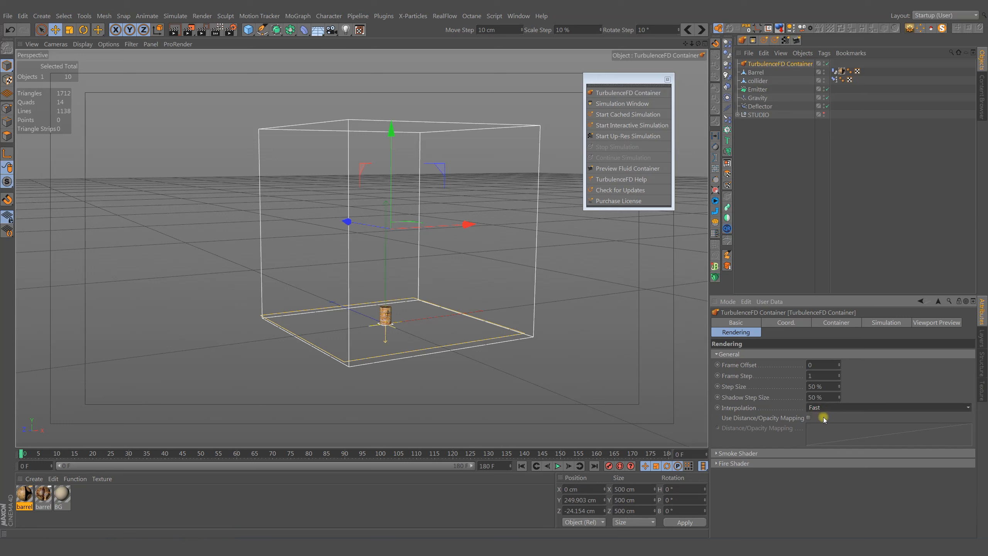
pyautogui.click(717, 355)
# Drive the Smoke Shader with the Density channel and set its Thickness to 40
pyautogui.click(716, 365)
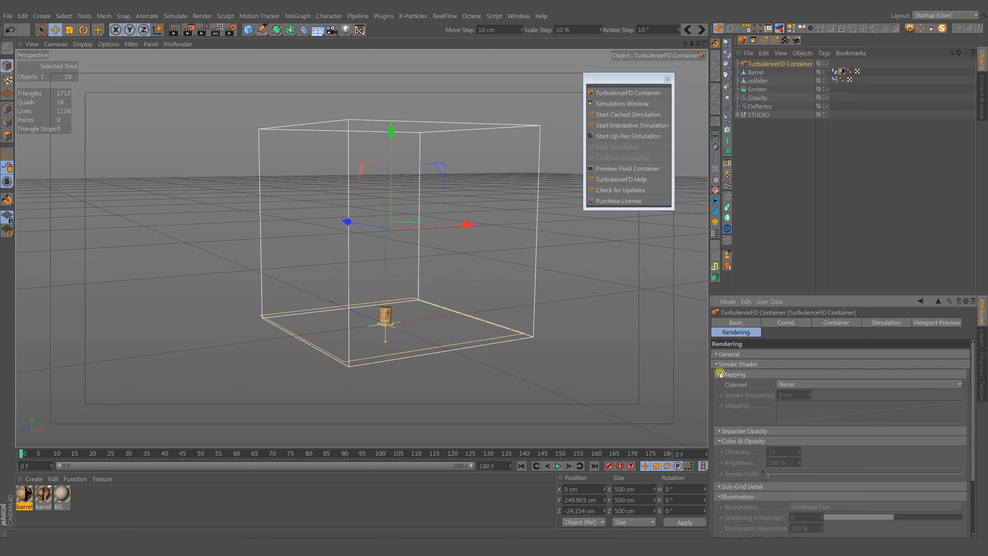
pyautogui.click(796, 384)
pyautogui.click(797, 407)
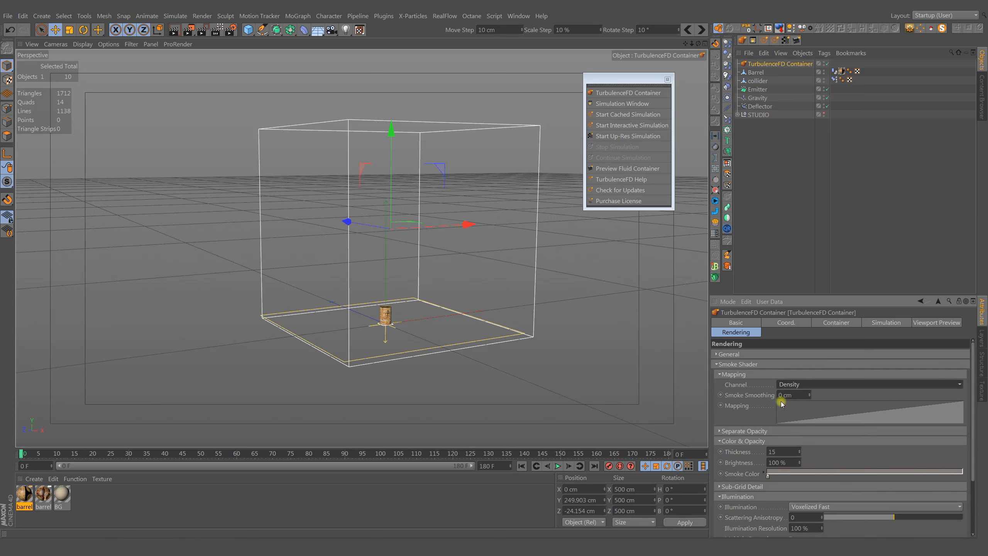
pyautogui.scroll(-3, 975, 403)
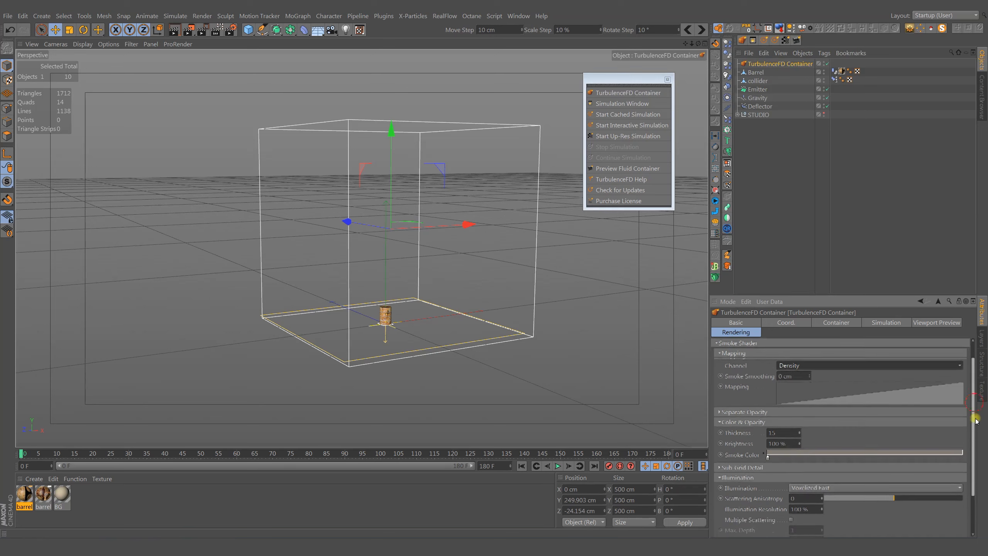
pyautogui.click(785, 392)
pyautogui.write('40')
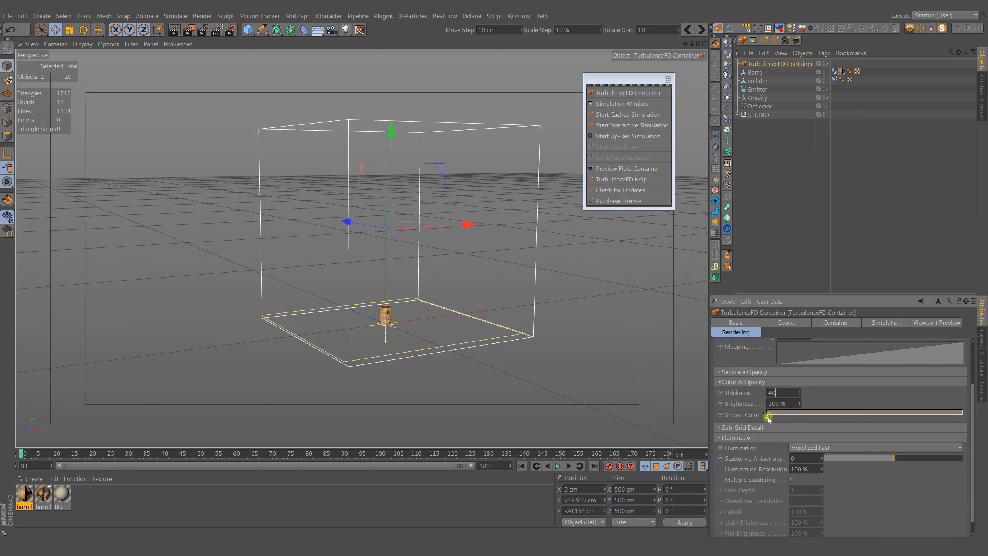
# Shift the Smoke Color gradient's first knot inward and darken a second knot near the middle to a brightness of 22 %
pyautogui.moveTo(769, 418); pyautogui.dragTo(804, 419)
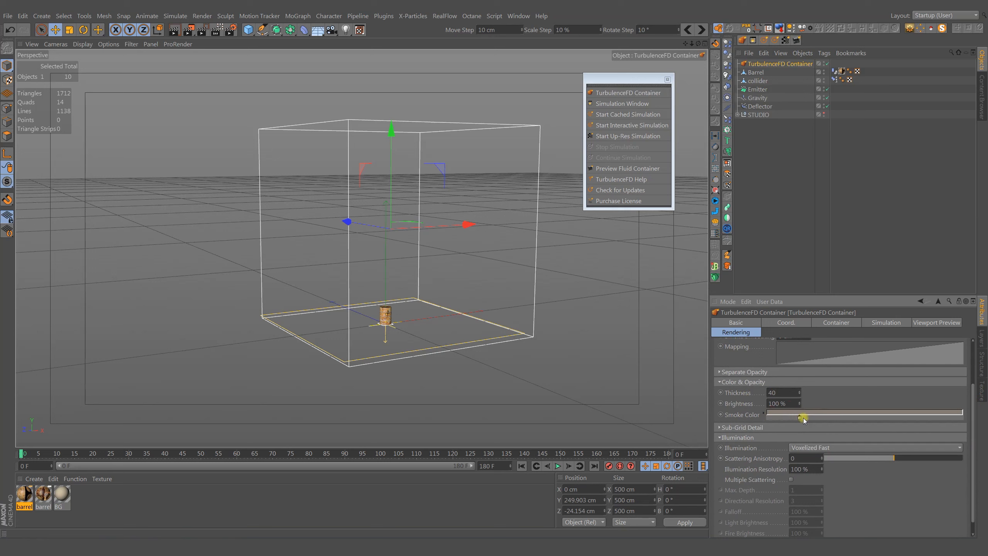
pyautogui.doubleClick(854, 417)
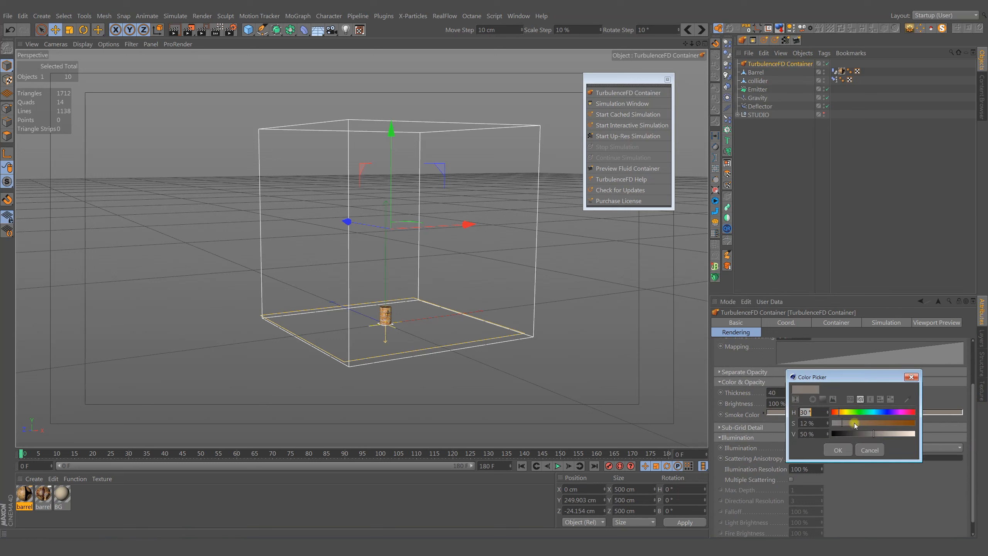
pyautogui.click(852, 435)
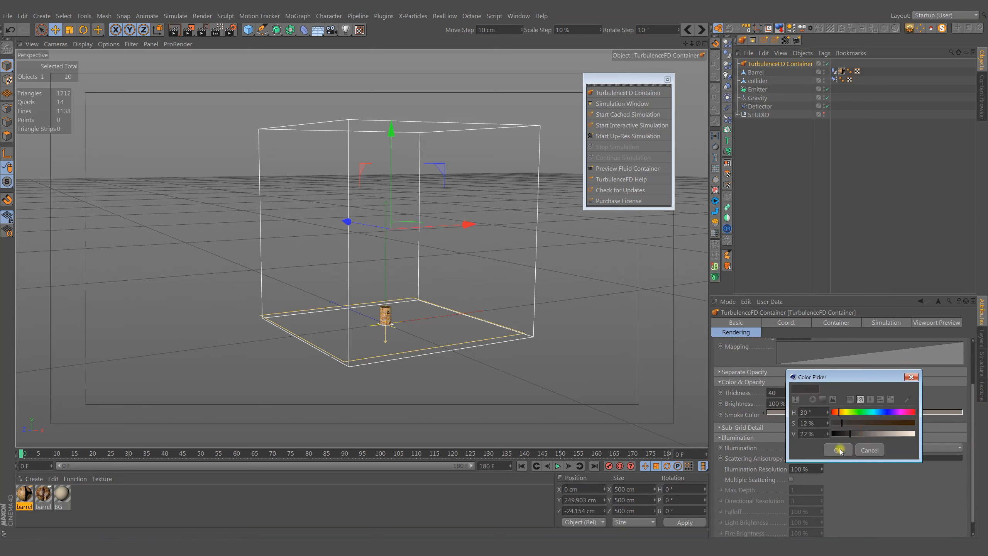
pyautogui.click(839, 450)
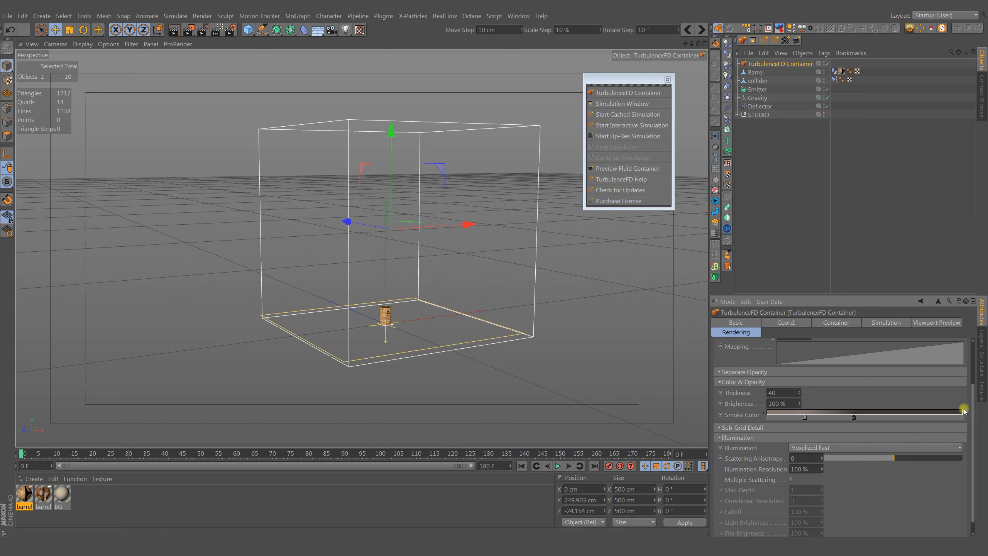
pyautogui.moveTo(974, 411); pyautogui.dragTo(974, 371)
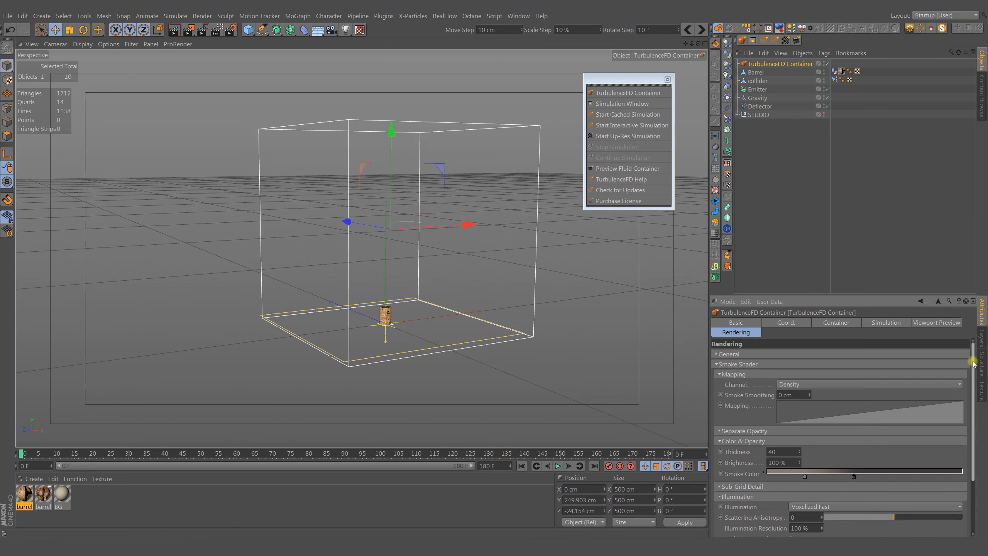
pyautogui.click(716, 364)
# Set the Fire Shader's Fire Smoothing to 2 cm
pyautogui.click(716, 374)
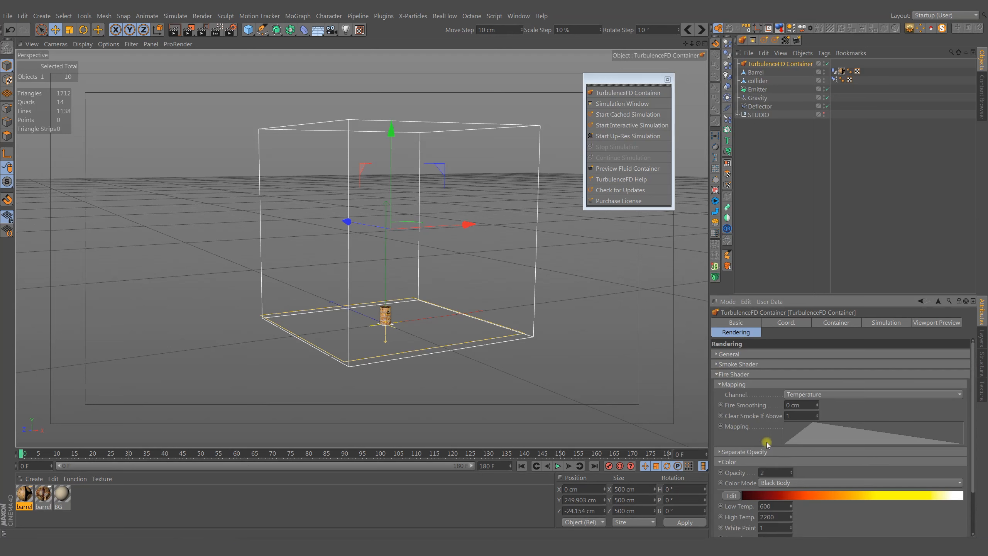
pyautogui.moveTo(804, 405); pyautogui.dragTo(729, 409)
pyautogui.write('2')
pyautogui.click(863, 409)
pyautogui.moveTo(971, 425); pyautogui.dragTo(974, 389)
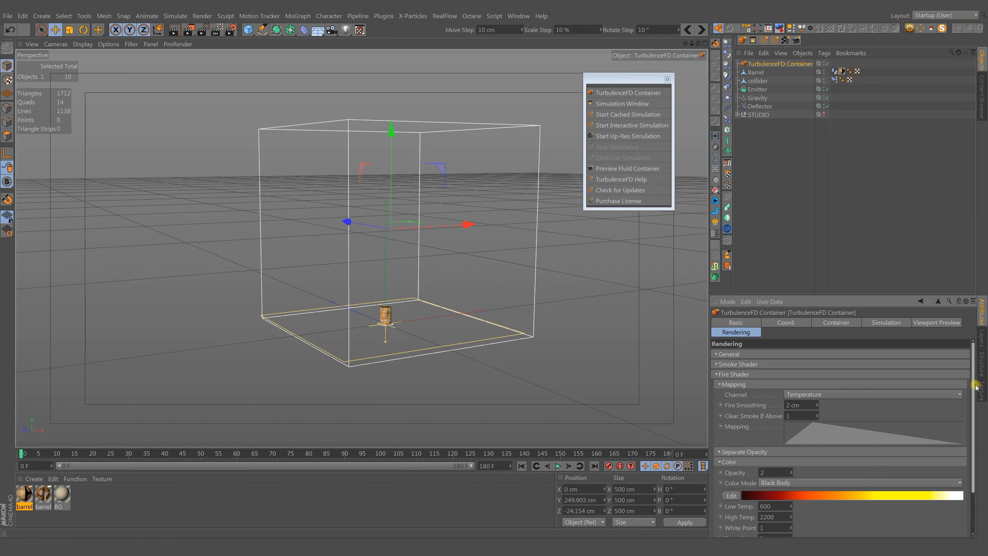
pyautogui.click(716, 374)
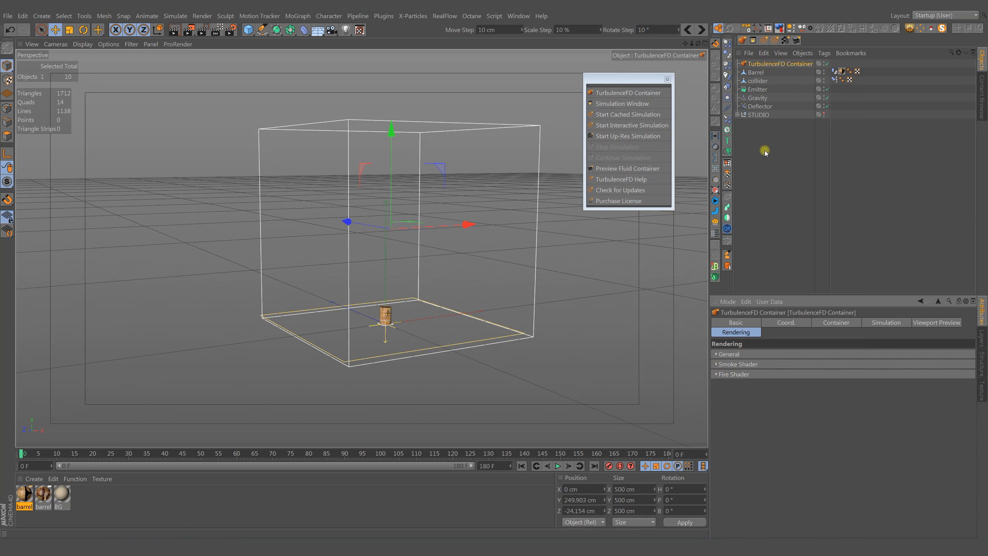
# Add a TurbulenceFD Emitter tag to the particle Emitter and set its Radius to 3 cm
pyautogui.click(758, 90)
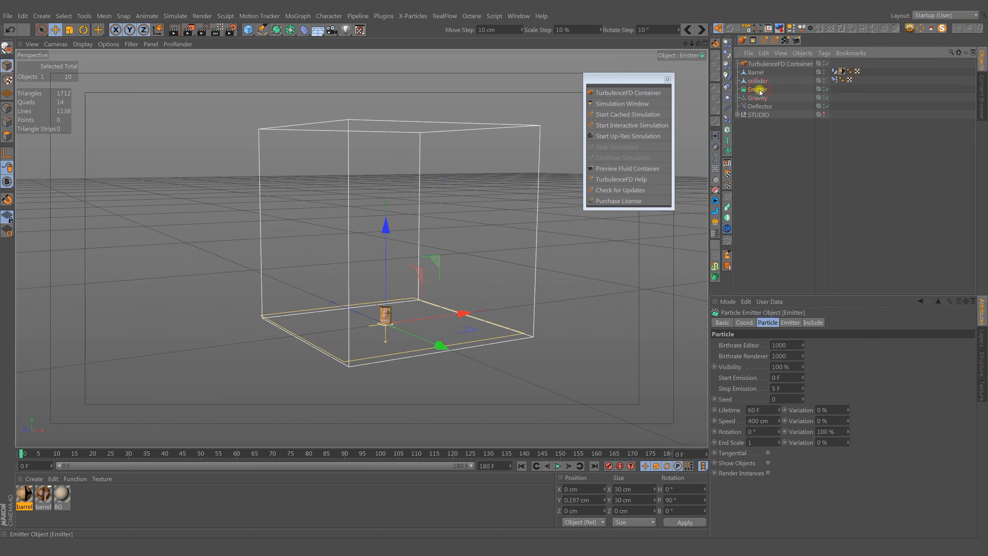
pyautogui.rightClick(759, 90)
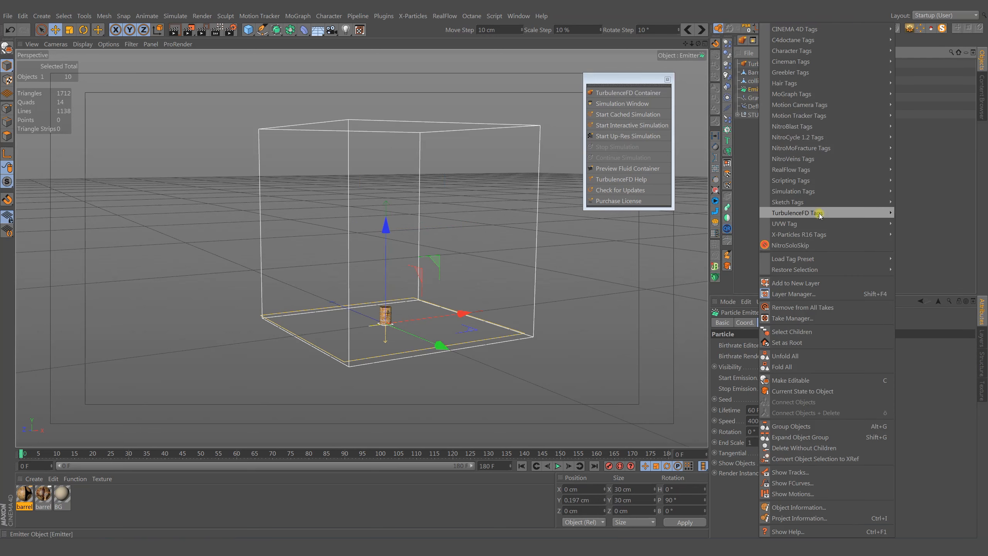
pyautogui.moveTo(819, 213)
pyautogui.click(918, 212)
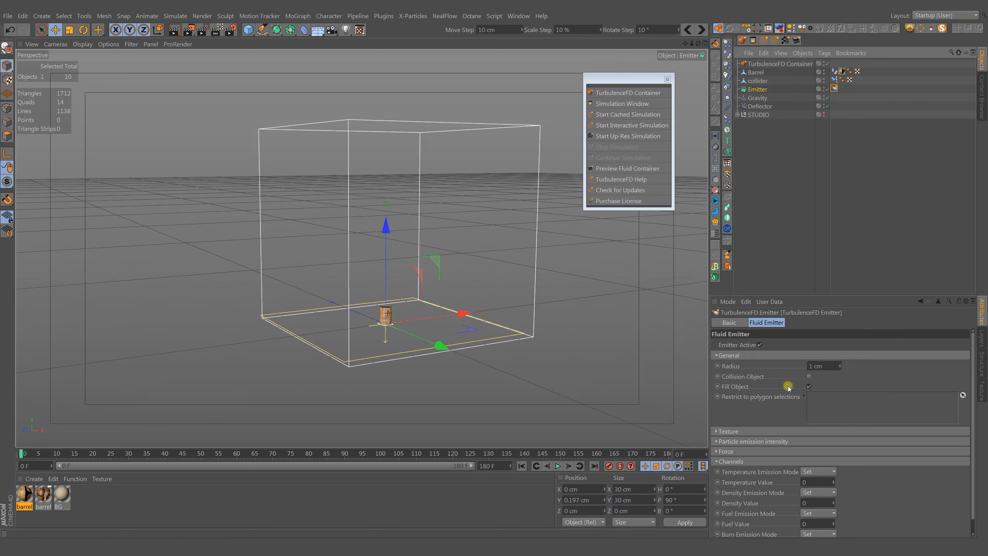
pyautogui.doubleClick(828, 366)
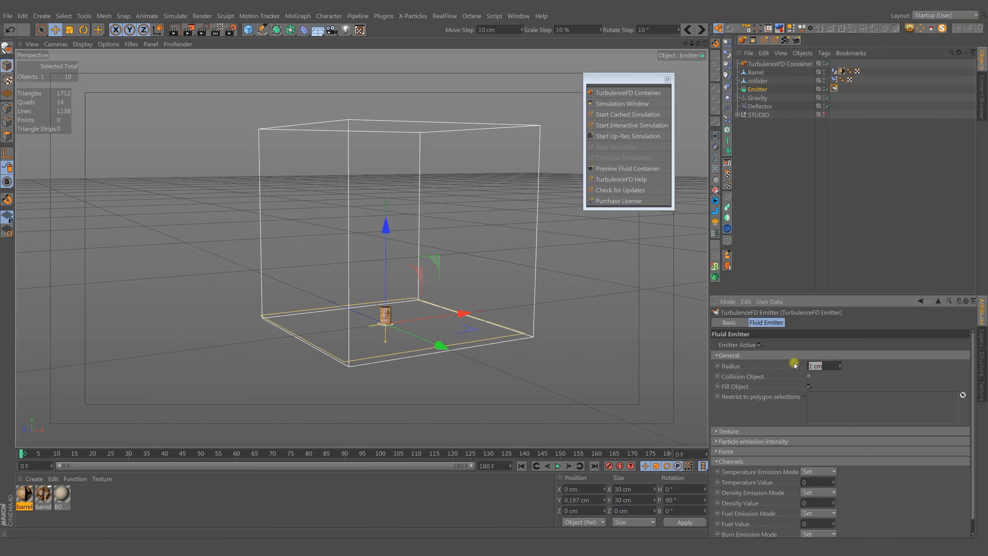
pyautogui.write('3')
pyautogui.click(892, 374)
# Set the particle emitter tag's Temperature Value to 1 and Density Value to 1
pyautogui.scroll(-2, 971, 376)
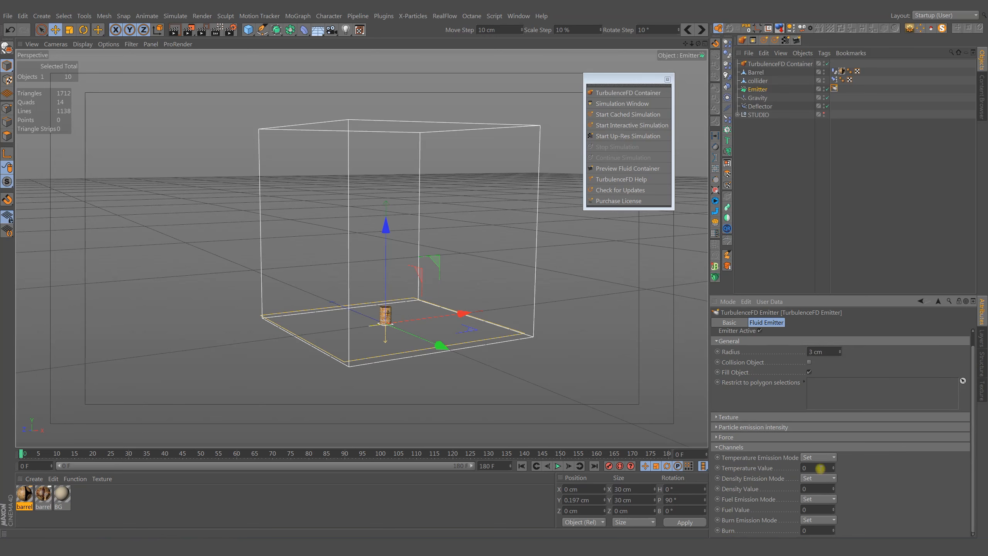
pyautogui.doubleClick(820, 468)
pyautogui.write('1')
pyautogui.doubleClick(815, 489)
pyautogui.write('1')
pyautogui.press('Return')
# Set the particle emitter tag's force settings to Velocity Weight 1 and Pressure 5
pyautogui.click(717, 437)
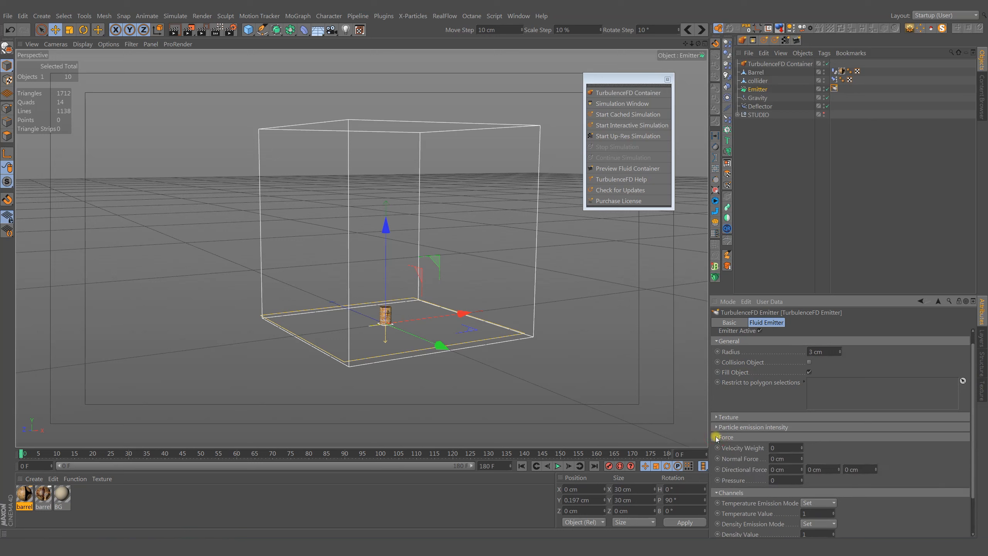
pyautogui.doubleClick(788, 447)
pyautogui.write('1')
pyautogui.press('Return')
pyautogui.doubleClick(783, 480)
pyautogui.write('5')
pyautogui.moveTo(972, 457)
pyautogui.mouseDown()
pyautogui.moveTo(978, 508)
pyautogui.moveTo(972, 426)
pyautogui.mouseUp()
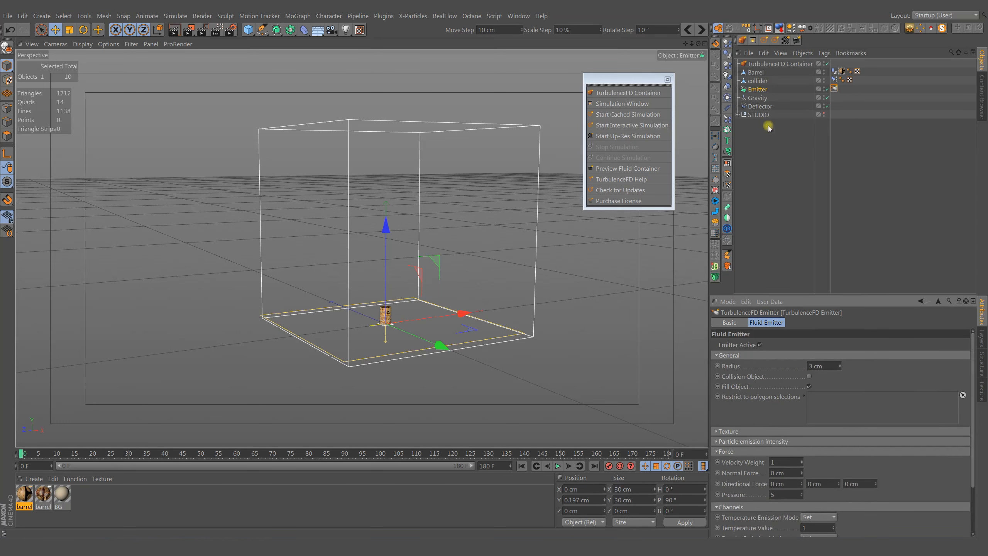
# Add a TurbulenceFD Emitter tag to the collider, make it a Collision Object and set its Radius to 3 cm
pyautogui.click(757, 81)
pyautogui.rightClick(756, 82)
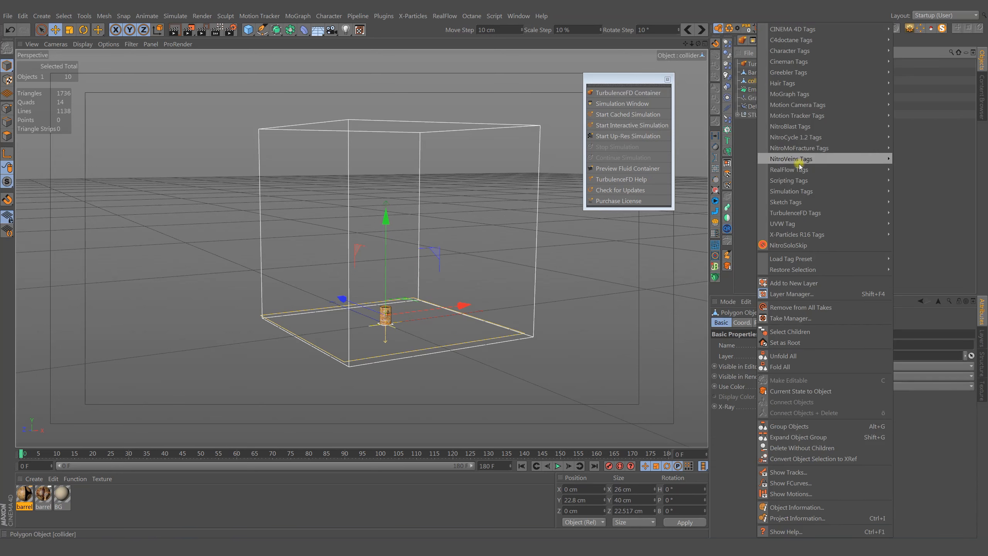
pyautogui.moveTo(813, 213)
pyautogui.click(912, 212)
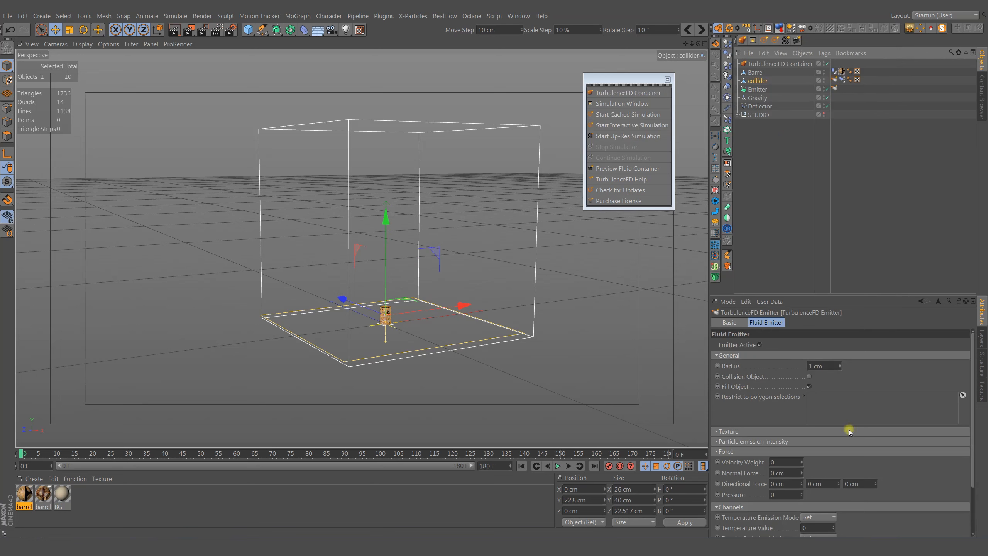
pyautogui.click(809, 376)
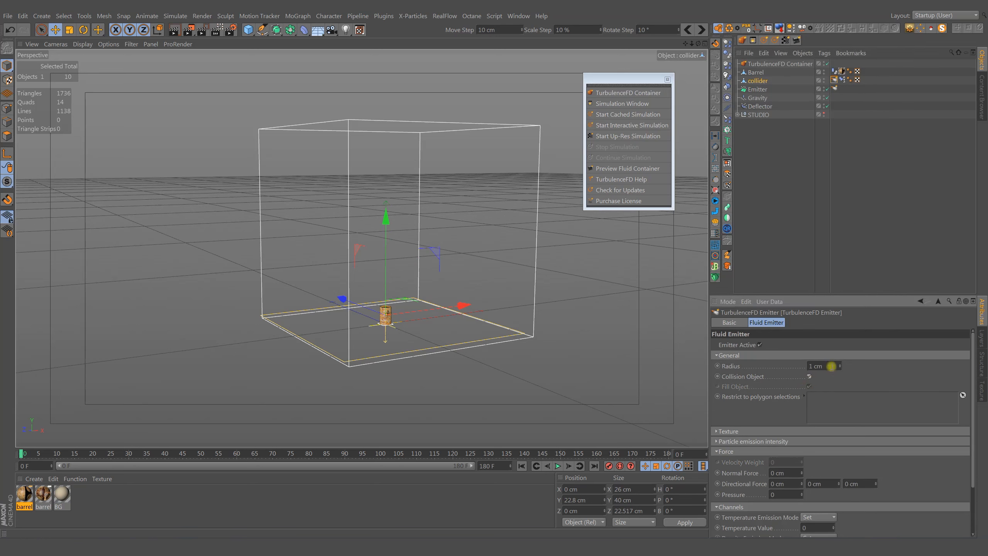
pyautogui.doubleClick(831, 365)
pyautogui.write('3')
pyautogui.moveTo(972, 384); pyautogui.dragTo(974, 436)
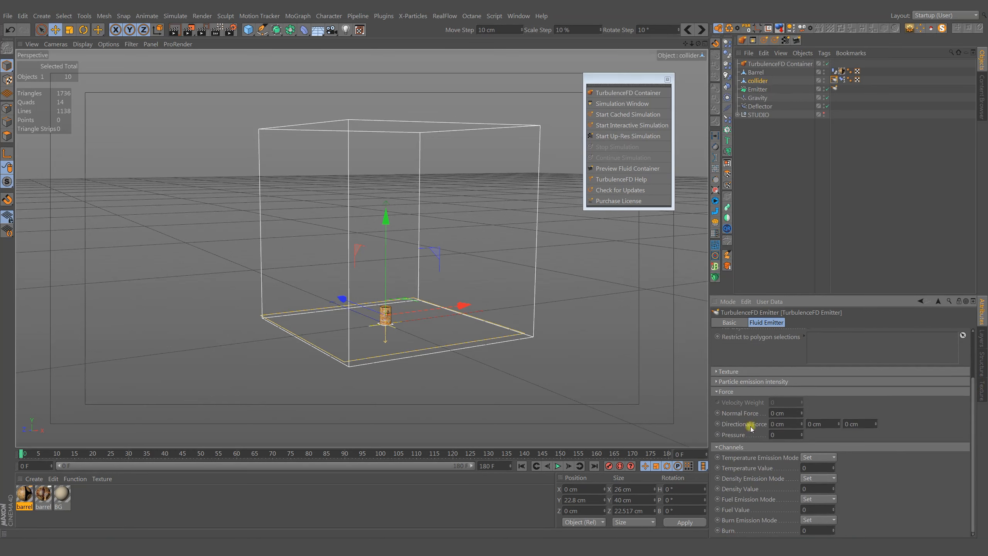
pyautogui.click(806, 467)
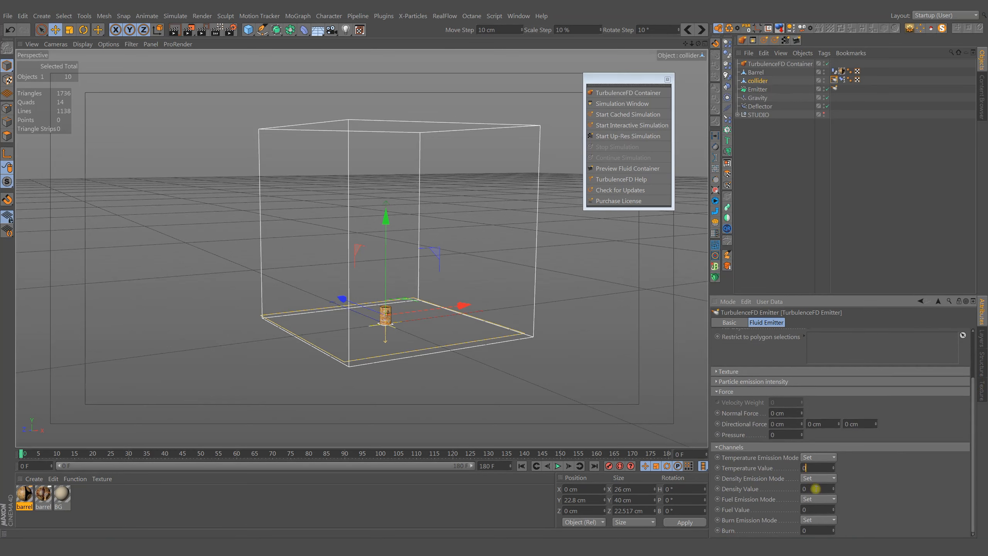
pyautogui.click(785, 434)
# Select the barrel and display it up close without textures, using Gouraud shading with lines
pyautogui.click(756, 73)
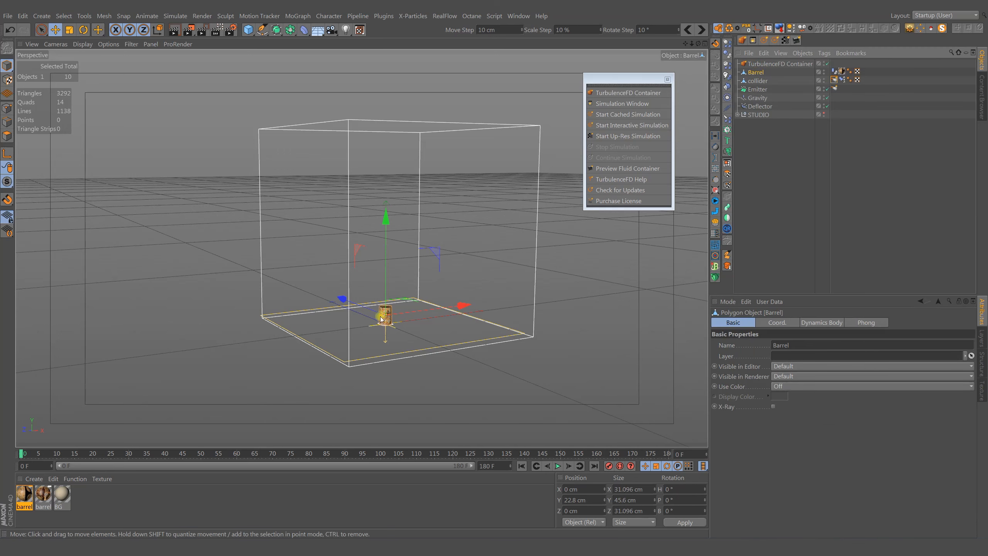
pyautogui.press('o')
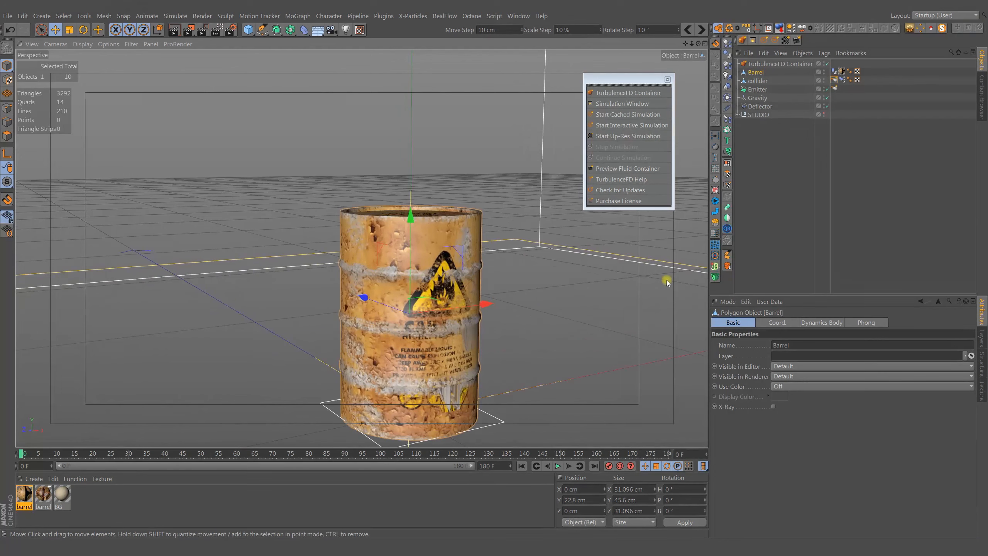
pyautogui.press('n')
pyautogui.press('q')
pyautogui.keyDown('alt'); pyautogui.moveTo(407, 363); pyautogui.dragTo(352, 303, button='middle'); pyautogui.keyUp('alt')
pyautogui.press('n')
pyautogui.press('b')
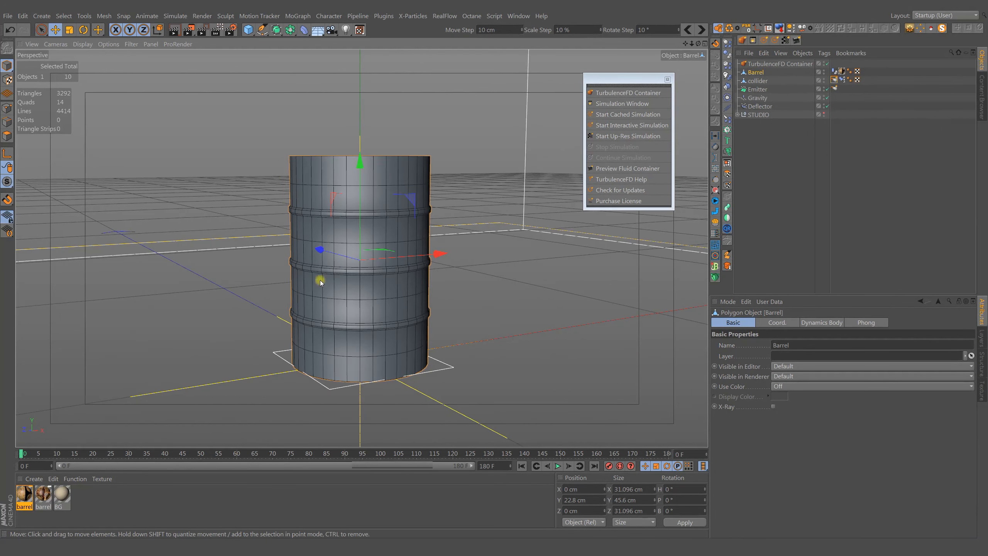
# In polygon mode, use Live Selection to select two patches of polygons on the underside of the barrel
pyautogui.click(9, 137)
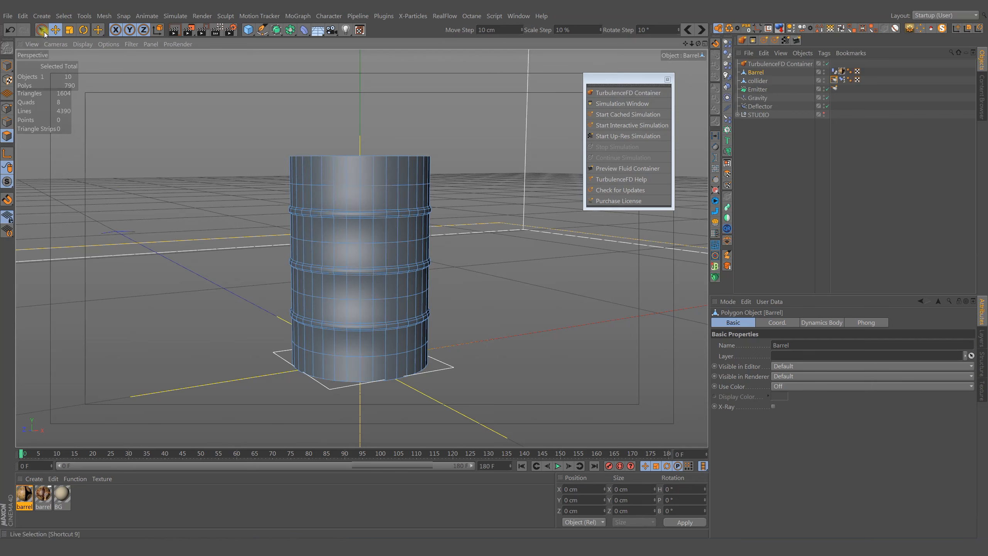
pyautogui.keyDown('alt'); pyautogui.moveTo(354, 338); pyautogui.dragTo(359, 330); pyautogui.keyUp('alt')
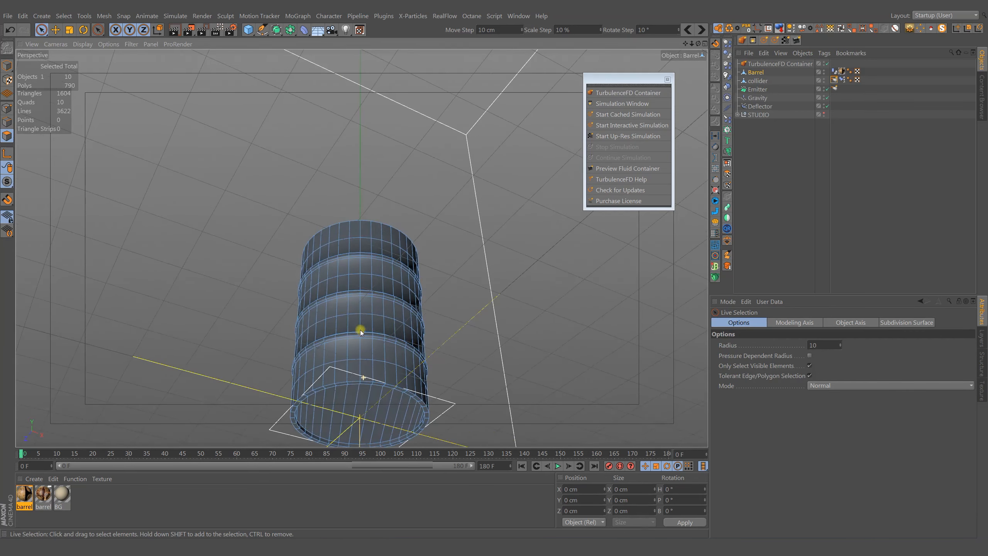
pyautogui.moveTo(315, 419); pyautogui.dragTo(336, 429)
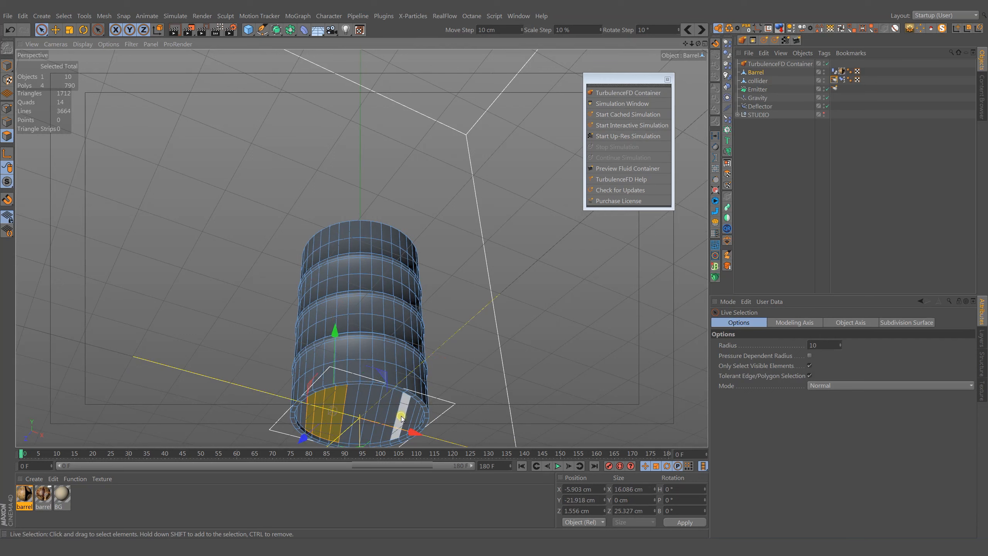
pyautogui.keyDown('shift'); pyautogui.moveTo(402, 415); pyautogui.dragTo(377, 419); pyautogui.keyUp('shift')
# Add irregular patches of polygons all around the barrel's side wall to the selection and store it as a selection tag
pyautogui.keyDown('alt'); pyautogui.moveTo(464, 367); pyautogui.dragTo(474, 407); pyautogui.keyUp('alt')
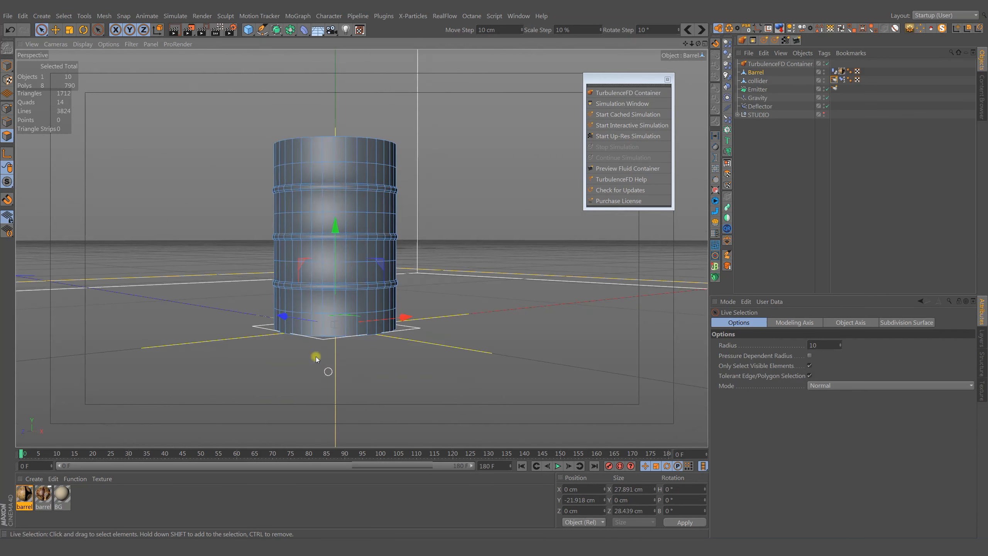
pyautogui.keyDown('shift'); pyautogui.moveTo(281, 300); pyautogui.dragTo(337, 306); pyautogui.keyUp('shift')
pyautogui.moveTo(306, 276)
pyautogui.keyDown('shift'); pyautogui.mouseDown()
pyautogui.moveTo(287, 249)
pyautogui.moveTo(286, 167)
pyautogui.mouseUp(); pyautogui.keyUp('shift')
pyautogui.keyDown('alt'); pyautogui.moveTo(398, 323); pyautogui.dragTo(333, 346); pyautogui.keyUp('alt')
pyautogui.moveTo(426, 323)
pyautogui.keyDown('shift'); pyautogui.mouseDown()
pyautogui.moveTo(471, 323)
pyautogui.moveTo(502, 239)
pyautogui.moveTo(480, 233)
pyautogui.moveTo(494, 175)
pyautogui.moveTo(480, 209)
pyautogui.mouseUp(); pyautogui.keyUp('shift')
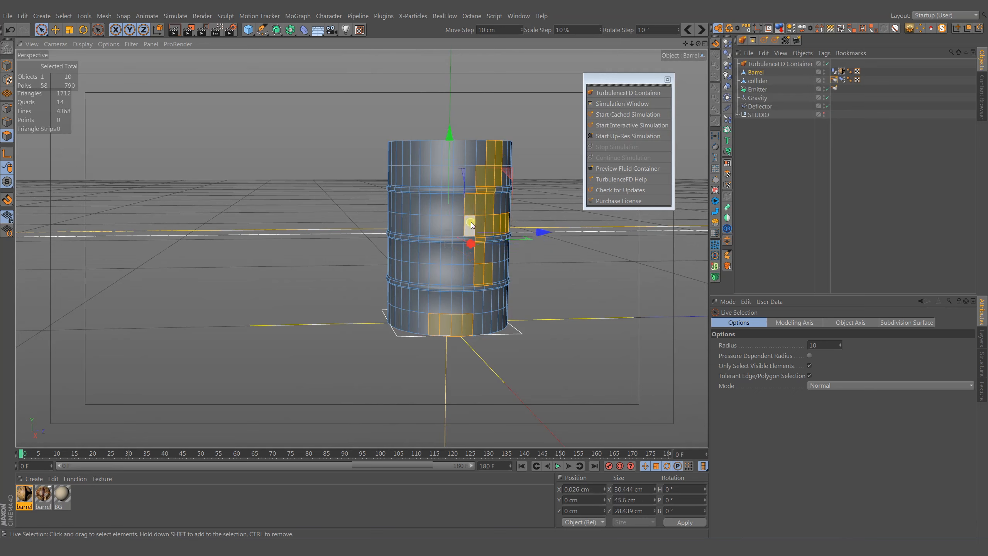
pyautogui.keyDown('alt'); pyautogui.moveTo(505, 268); pyautogui.dragTo(403, 281); pyautogui.keyUp('alt')
pyautogui.moveTo(540, 308)
pyautogui.keyDown('shift'); pyautogui.mouseDown()
pyautogui.moveTo(552, 288)
pyautogui.moveTo(546, 260)
pyautogui.moveTo(490, 313)
pyautogui.moveTo(664, 309)
pyautogui.mouseUp(); pyautogui.keyUp('shift')
pyautogui.moveTo(517, 226)
pyautogui.keyDown('shift'); pyautogui.mouseDown()
pyautogui.moveTo(502, 183)
pyautogui.moveTo(501, 243)
pyautogui.mouseUp(); pyautogui.keyUp('shift')
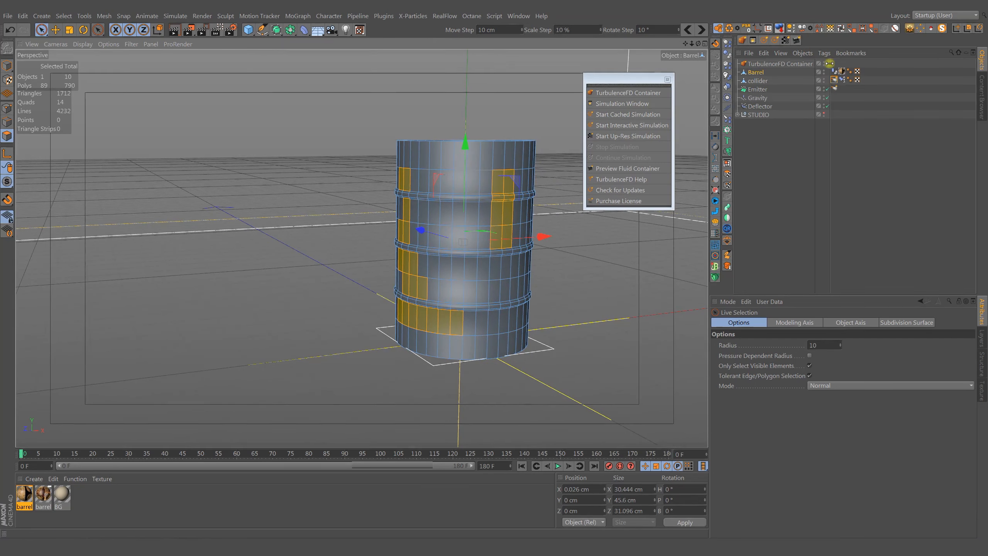
pyautogui.click(819, 29)
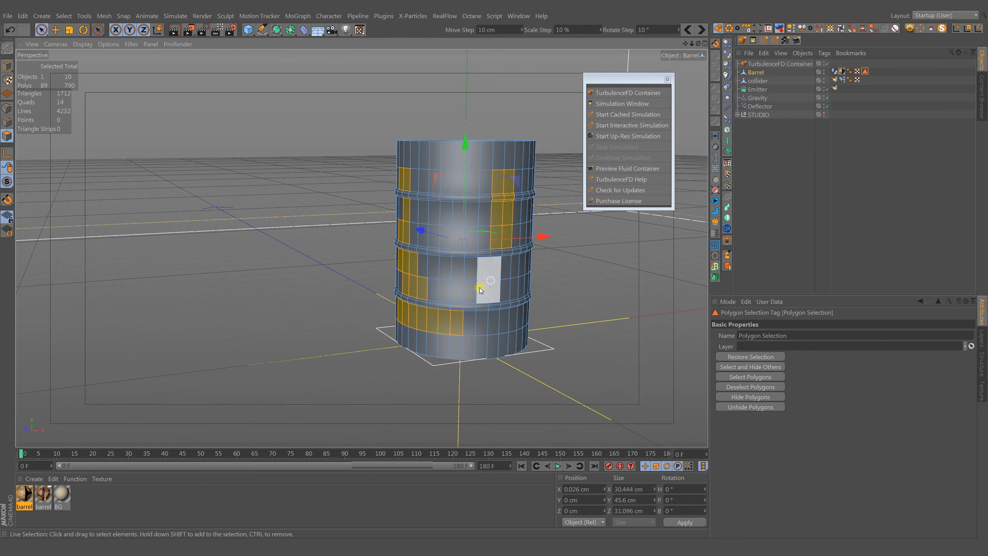
# Return to Model mode with the Move tool and restore the barrel's textured Gouraud display
pyautogui.click(7, 68)
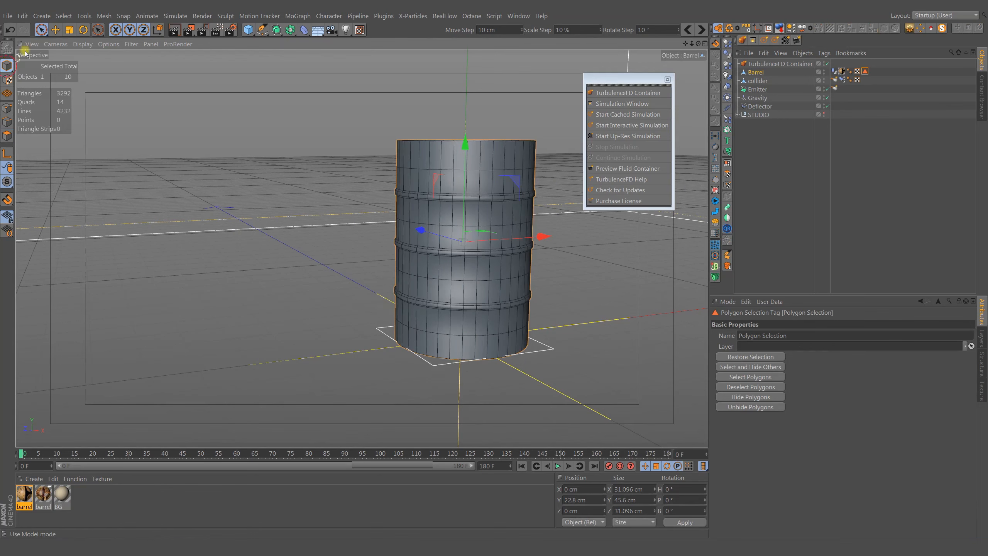
pyautogui.click(55, 30)
pyautogui.keyDown('alt'); pyautogui.moveTo(306, 303); pyautogui.dragTo(130, 331, button='right'); pyautogui.keyUp('alt')
pyautogui.press('n')
pyautogui.press('a')
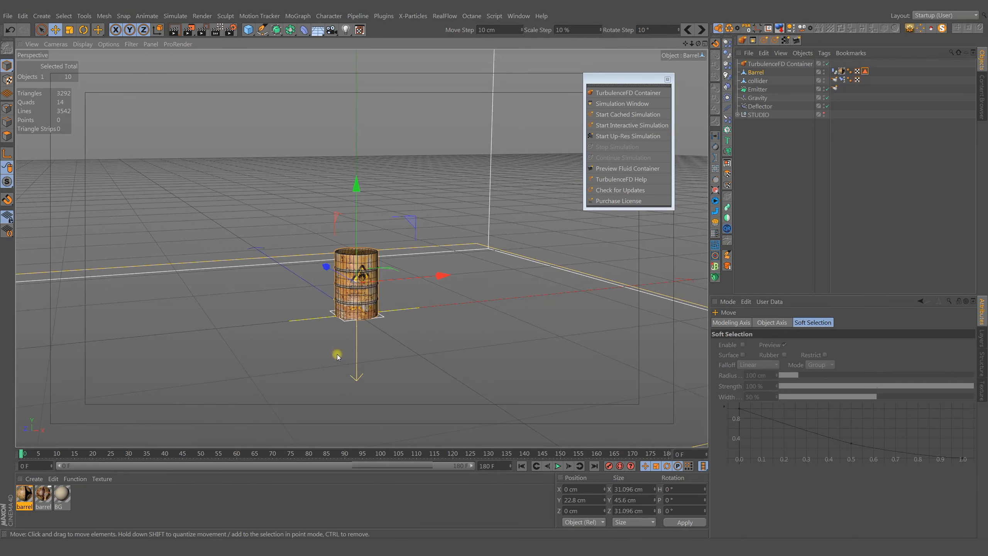
pyautogui.keyDown('alt'); pyautogui.moveTo(356, 298); pyautogui.dragTo(399, 287, button='middle'); pyautogui.keyUp('alt')
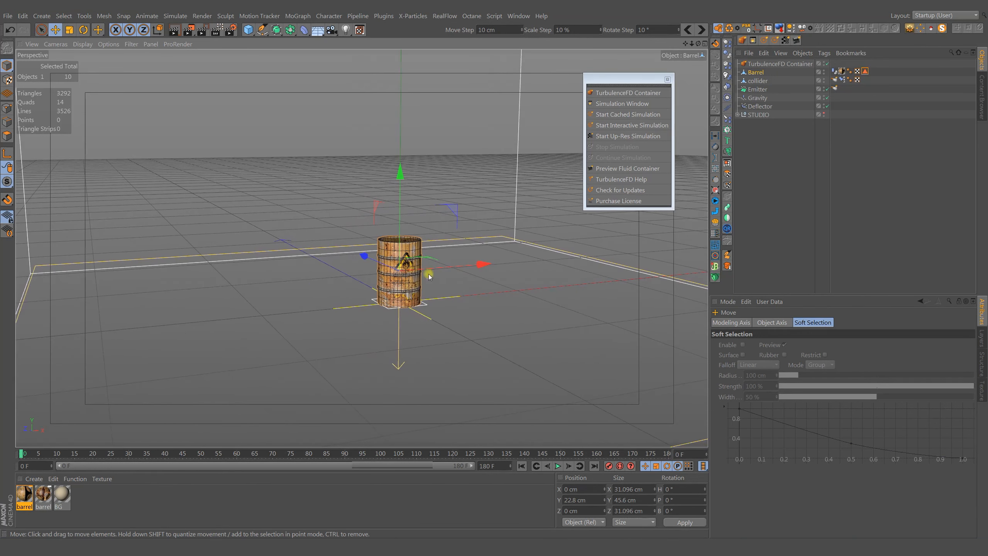
# Add a TurbulenceFD Emitter tag to the barrel with a 3 cm Radius and Fill Object off, restricted to the stored Polygon Selection
pyautogui.rightClick(756, 73)
pyautogui.moveTo(860, 213)
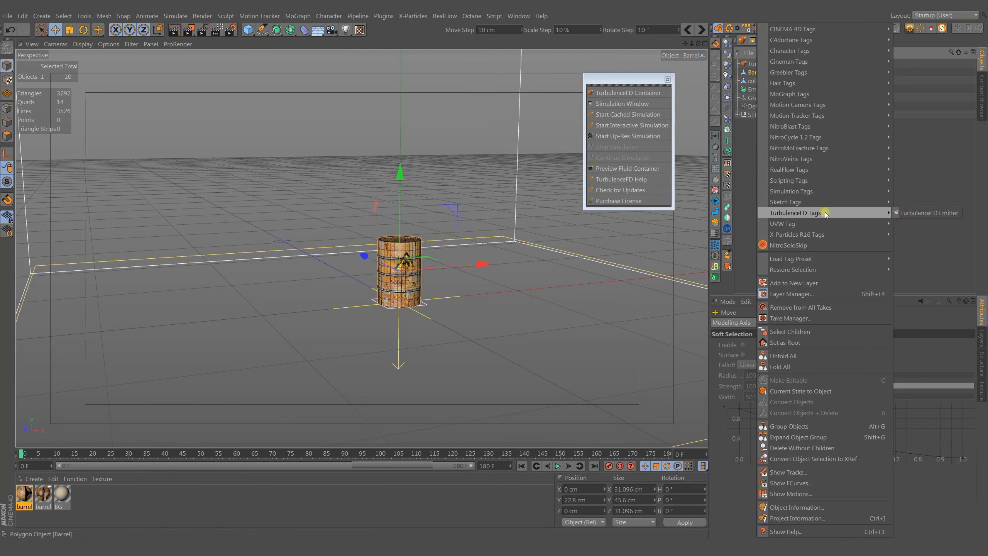
pyautogui.click(922, 214)
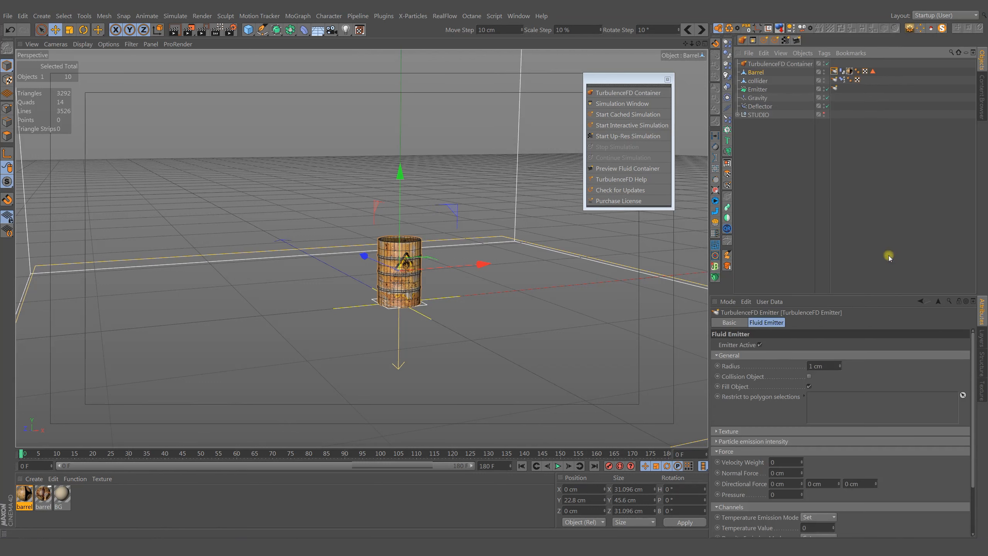
pyautogui.click(828, 366)
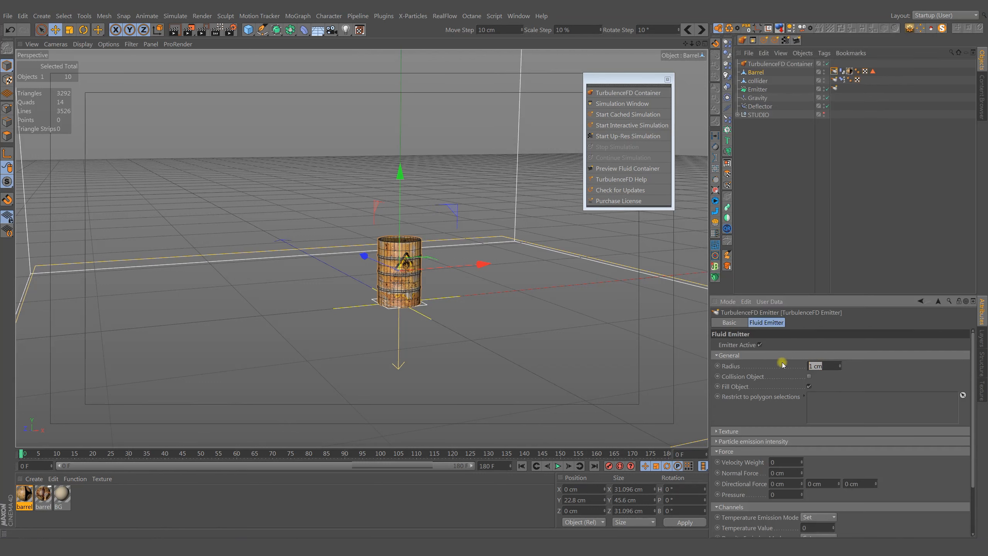
pyautogui.write('3')
pyautogui.press('Return')
pyautogui.moveTo(873, 74); pyautogui.dragTo(832, 404)
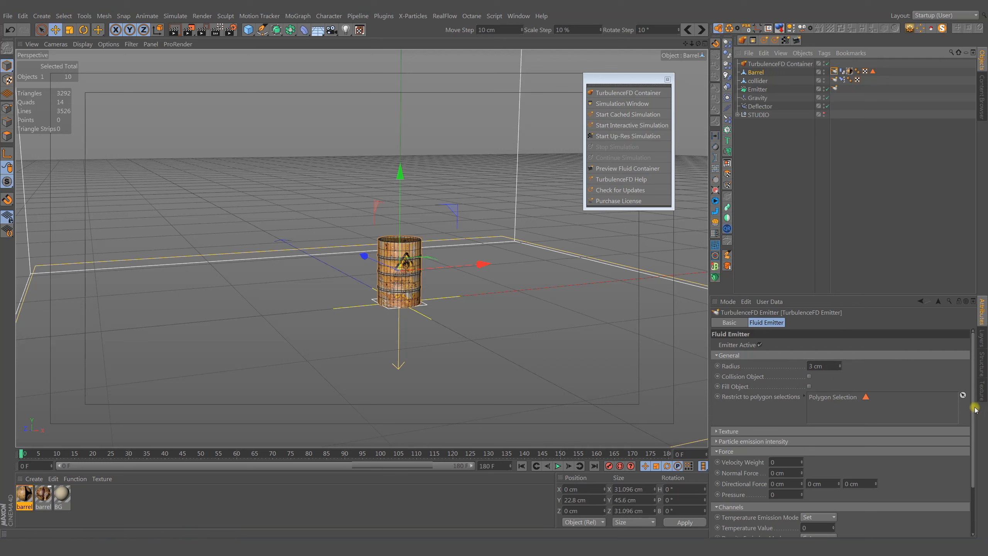
# Set the barrel emitter tag's Velocity Weight to 1 and Pressure to 5
pyautogui.moveTo(973, 405); pyautogui.dragTo(975, 449)
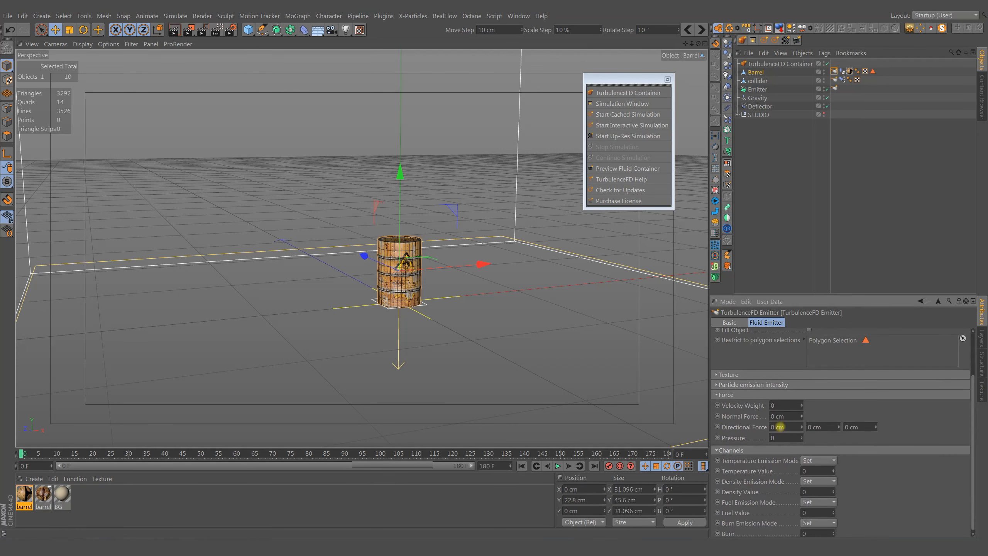
pyautogui.click(787, 405)
pyautogui.write('1')
pyautogui.moveTo(791, 437); pyautogui.dragTo(721, 439)
pyautogui.write('5')
pyautogui.press('Return')
# Assign a Noise shader as the barrel emitter tag's Volume Texture and set the noise Contrast to 75 %
pyautogui.click(717, 374)
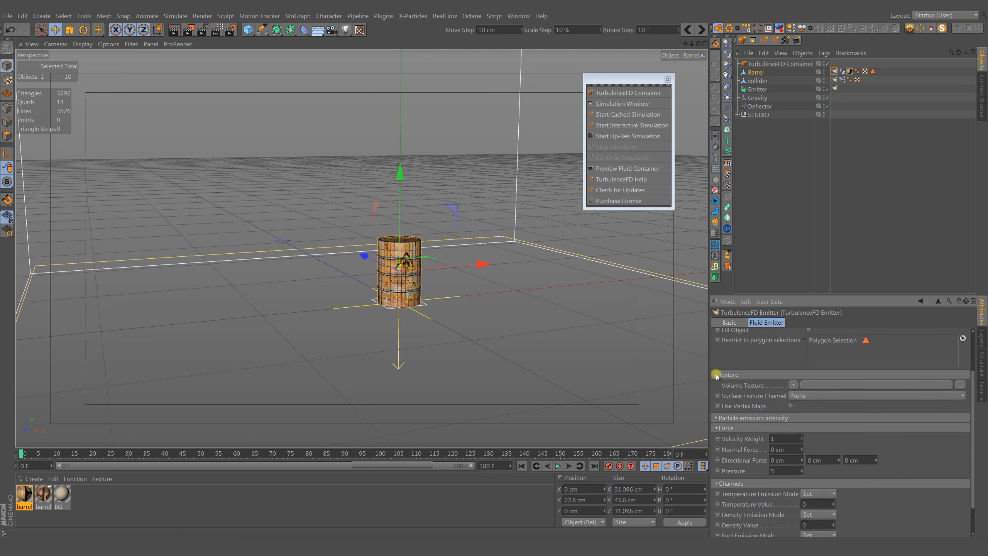
pyautogui.click(794, 385)
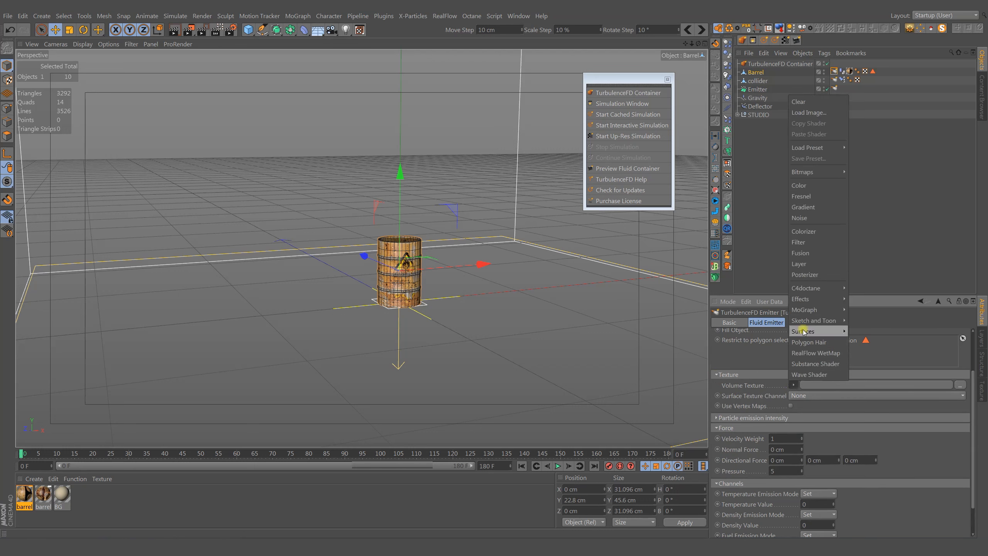
pyautogui.click(803, 219)
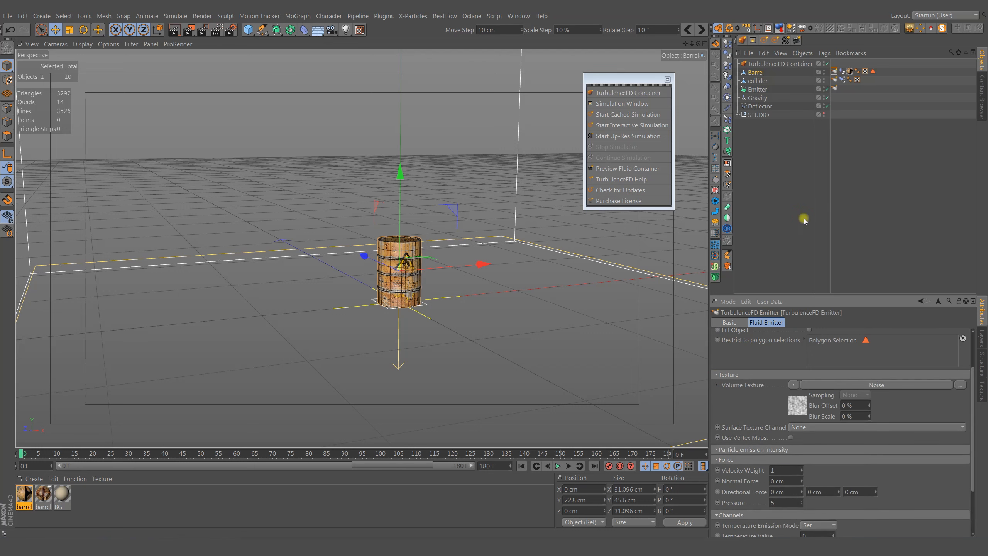
pyautogui.click(797, 406)
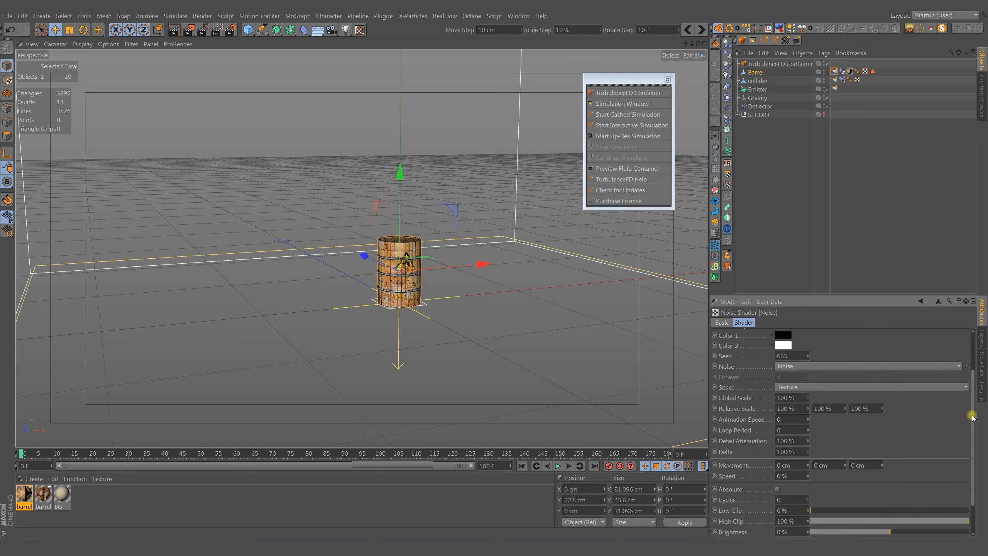
pyautogui.scroll(-3, 971, 488)
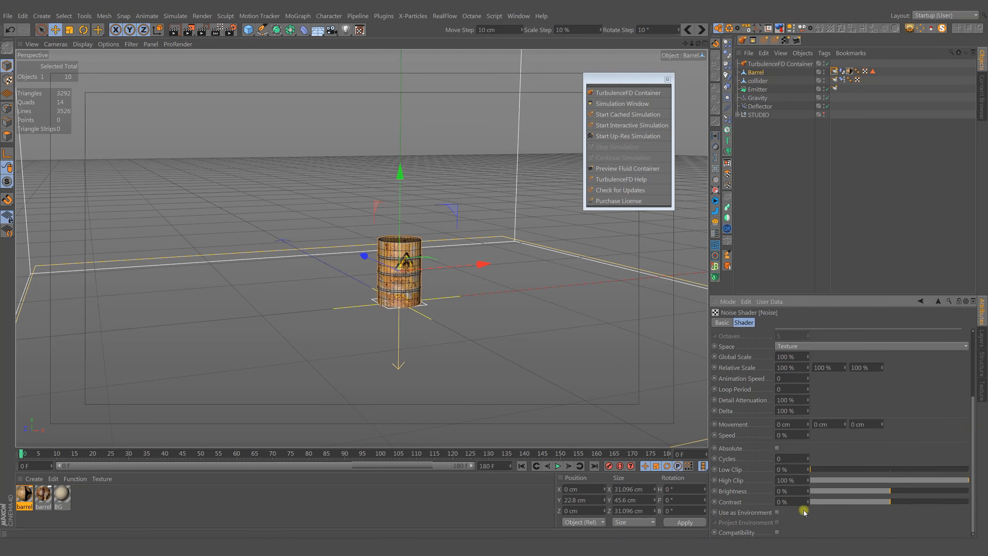
pyautogui.moveTo(892, 502); pyautogui.dragTo(945, 503)
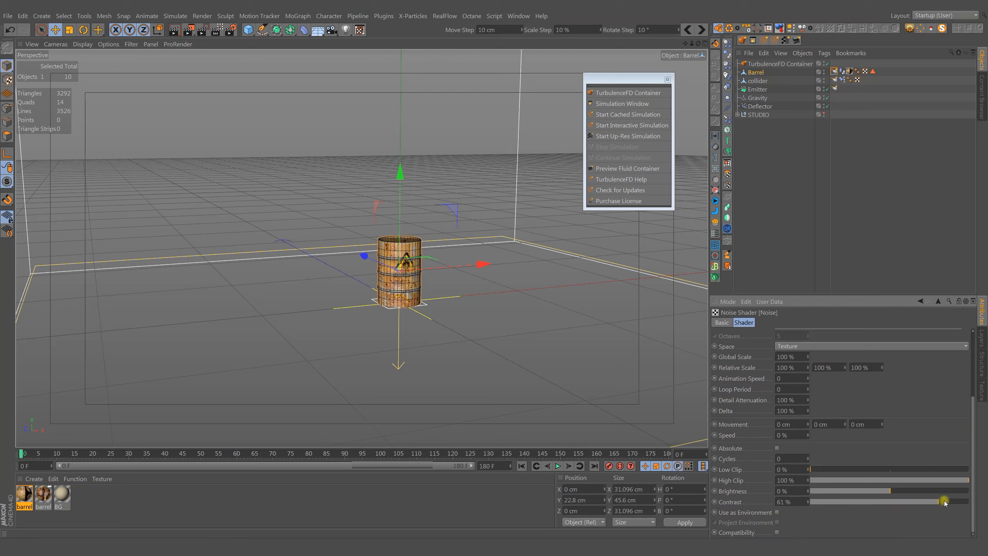
pyautogui.doubleClick(799, 502)
pyautogui.write('75')
pyautogui.scroll(5, 972, 492)
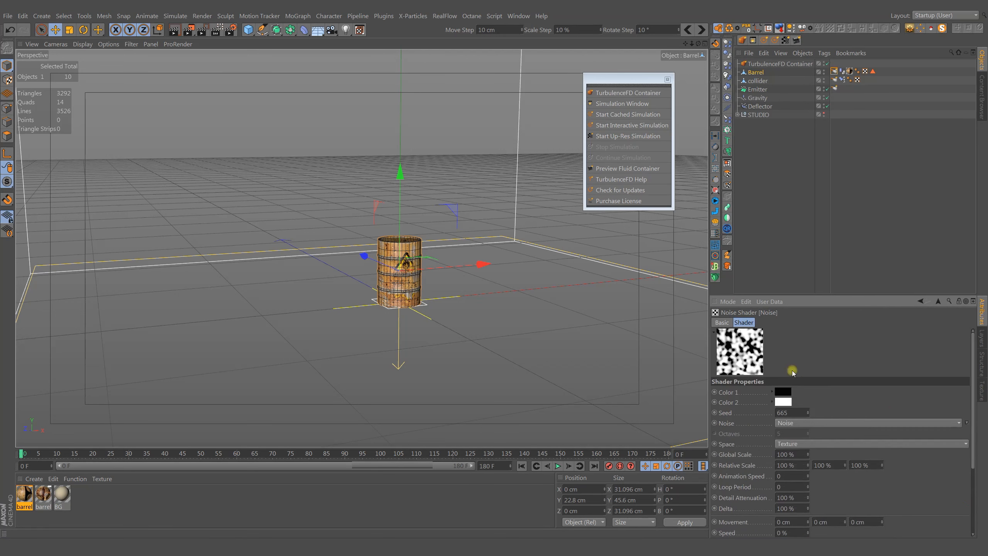
# Set the barrel emitter tag's Temperature Value to 1 and its Density Value to 1, keyframing the density at frame 0
pyautogui.click(840, 71)
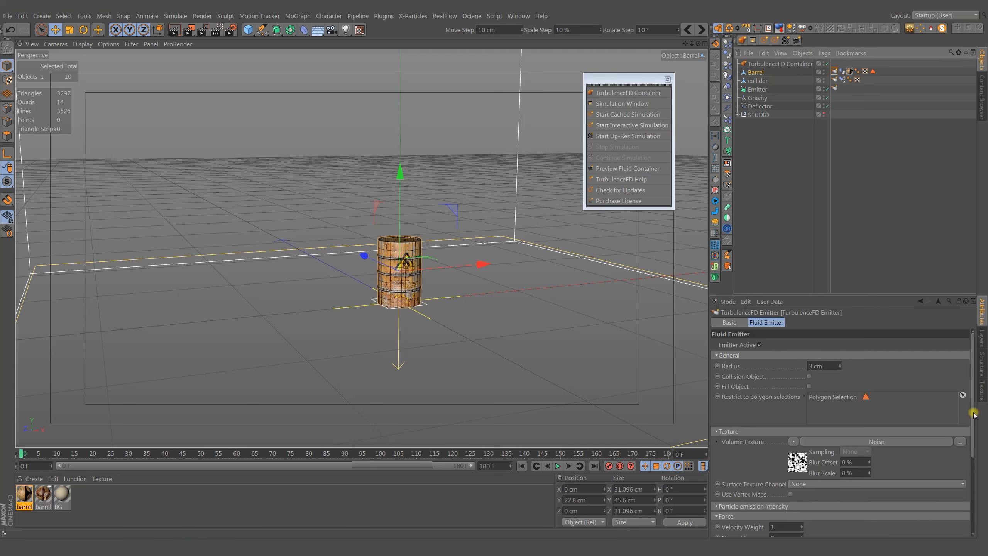
pyautogui.moveTo(973, 415); pyautogui.dragTo(979, 498)
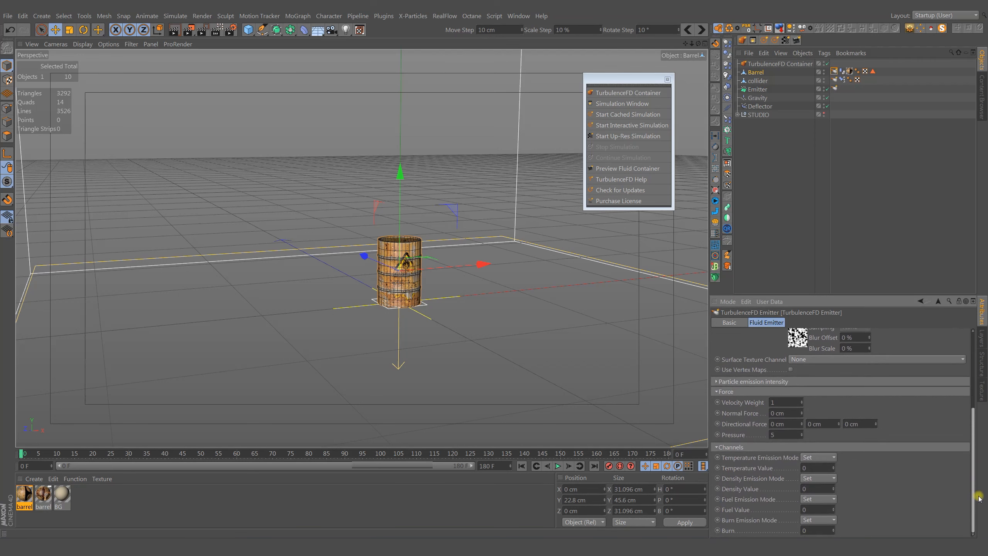
pyautogui.click(817, 468)
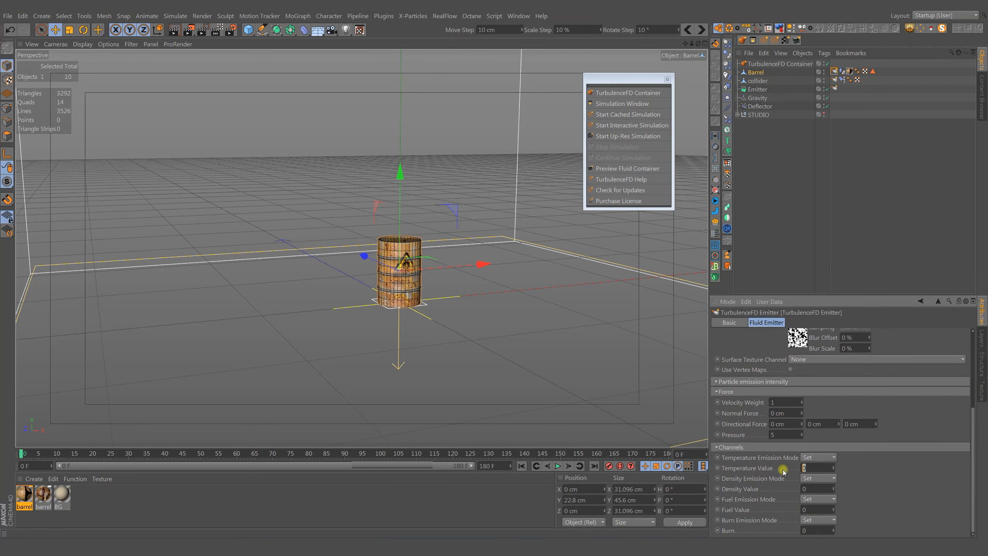
pyautogui.write('1')
pyautogui.click(867, 484)
pyautogui.write('1')
pyautogui.click(862, 489)
# Keyframe the barrel emitter tag's Density Value to 0.1 at frame 100
pyautogui.moveTo(30, 462); pyautogui.dragTo(380, 471)
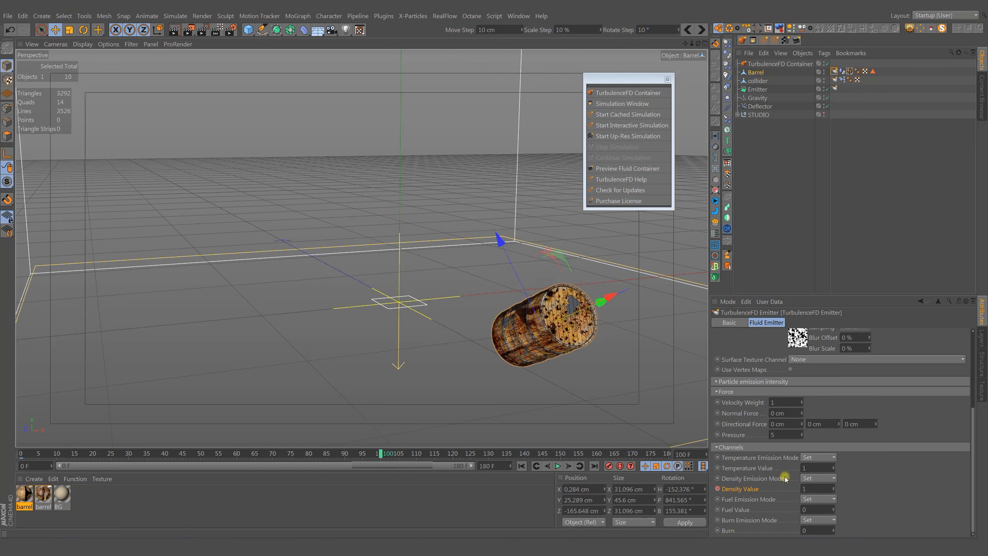
pyautogui.doubleClick(817, 489)
pyautogui.write('0,1')
pyautogui.press('Return')
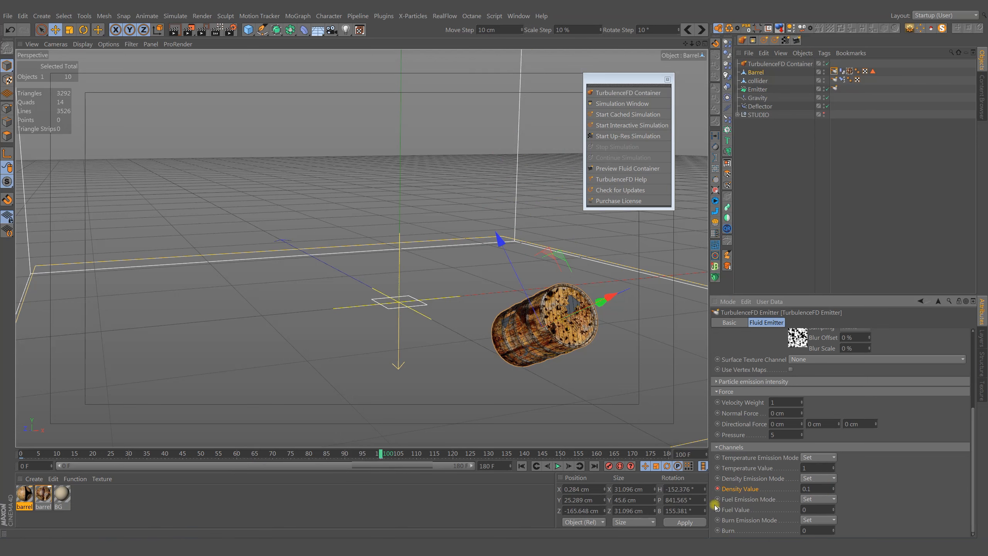
pyautogui.scroll(-5, 388, 422)
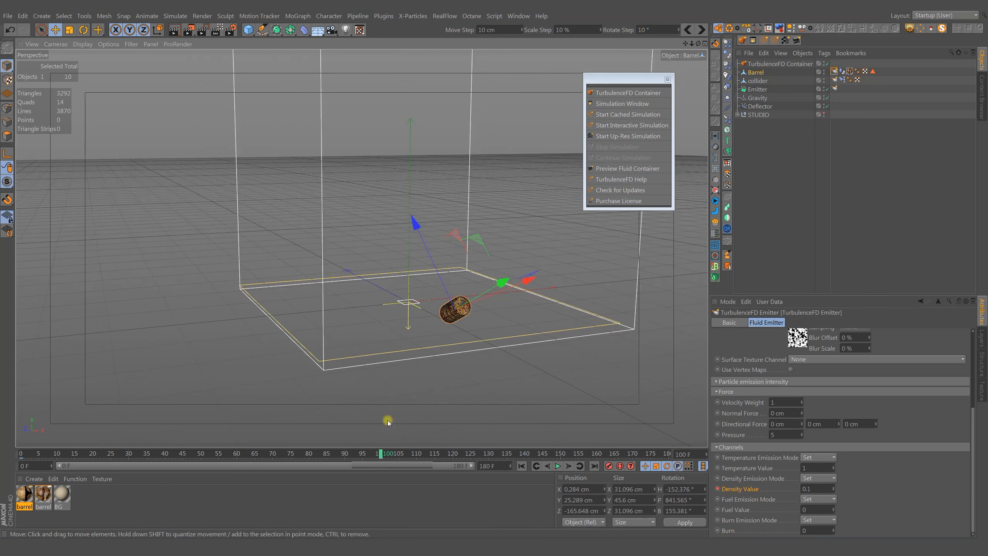
# Run the cached TurbulenceFD simulation of the container from frame 0 using the Simulation Window
pyautogui.click(522, 466)
pyautogui.scroll(6, 357, 321)
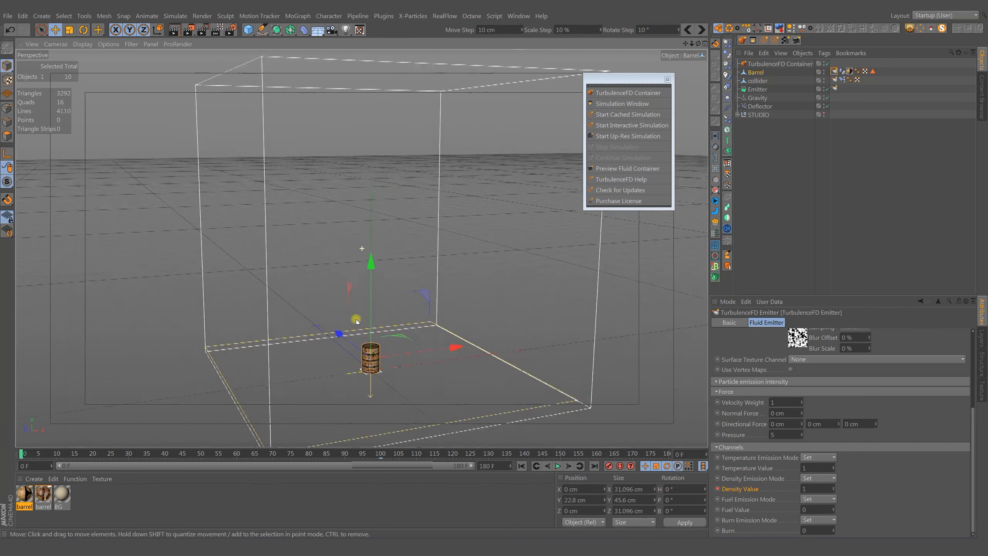
pyautogui.scroll(-3, 407, 331)
pyautogui.keyDown('alt'); pyautogui.moveTo(393, 349); pyautogui.dragTo(403, 343); pyautogui.keyUp('alt')
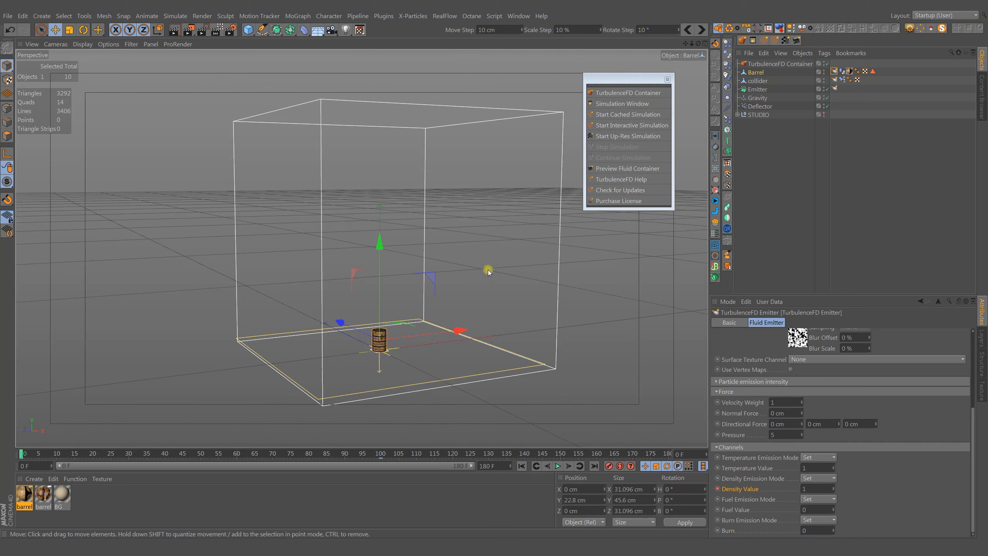
pyautogui.click(623, 104)
pyautogui.moveTo(699, 74); pyautogui.dragTo(810, 223)
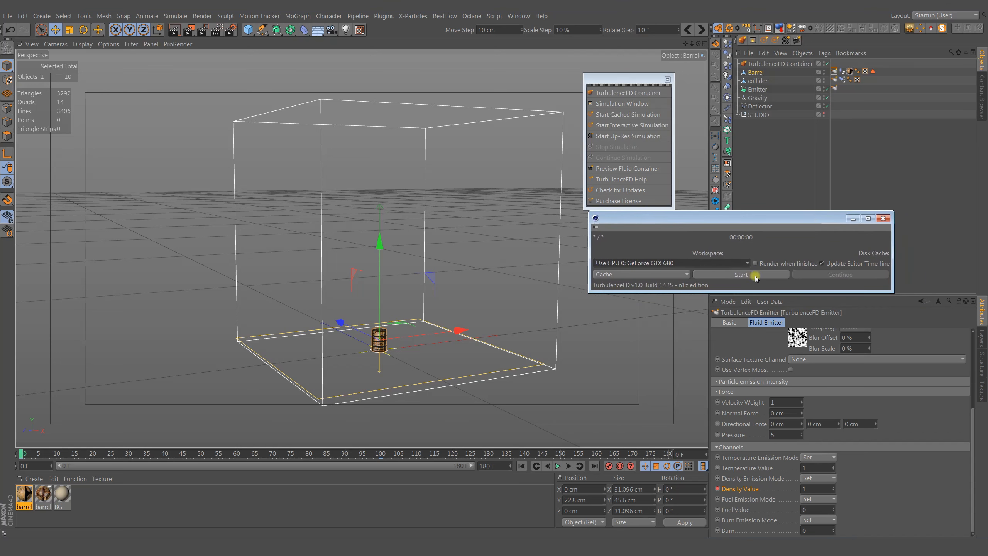
pyautogui.click(731, 274)
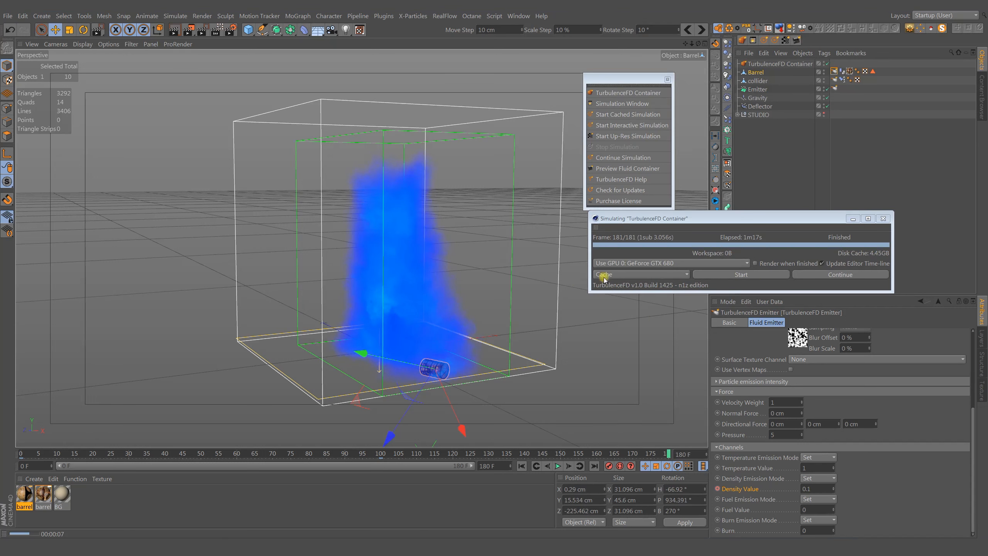
# Close the Simulation Window and the floating TurbulenceFD command palette
pyautogui.moveTo(767, 224); pyautogui.dragTo(769, 224)
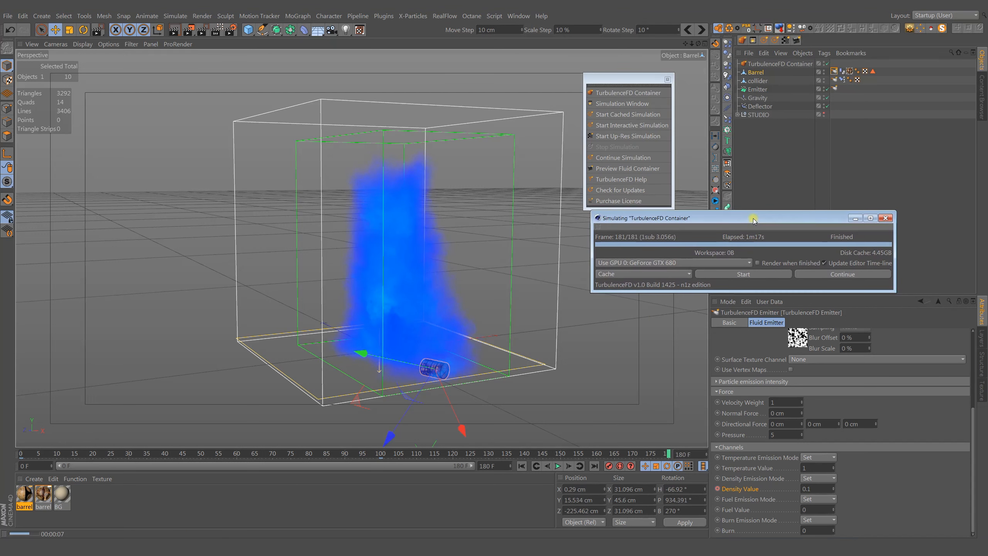
pyautogui.moveTo(669, 455)
pyautogui.mouseDown()
pyautogui.moveTo(31, 458)
pyautogui.moveTo(257, 465)
pyautogui.moveTo(670, 453)
pyautogui.mouseUp()
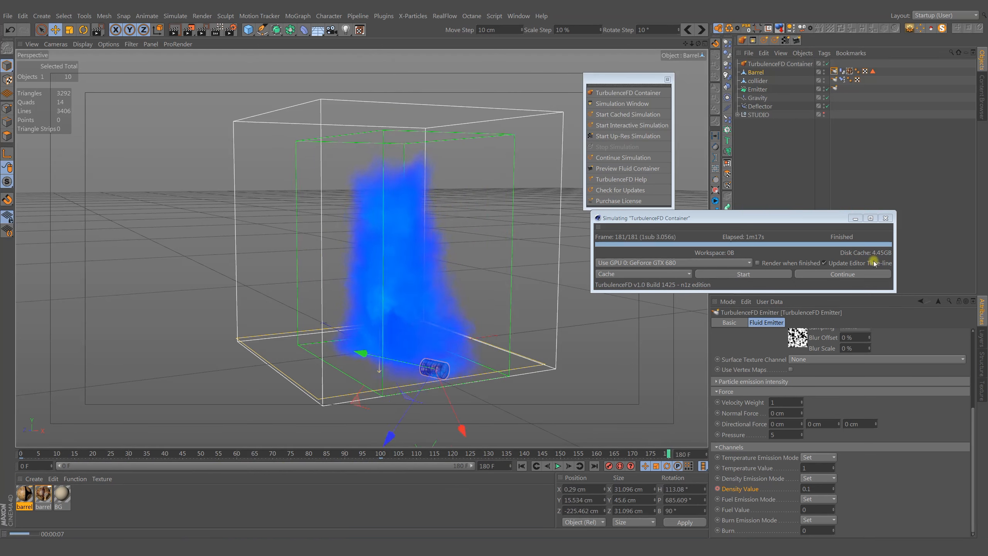
pyautogui.click(884, 218)
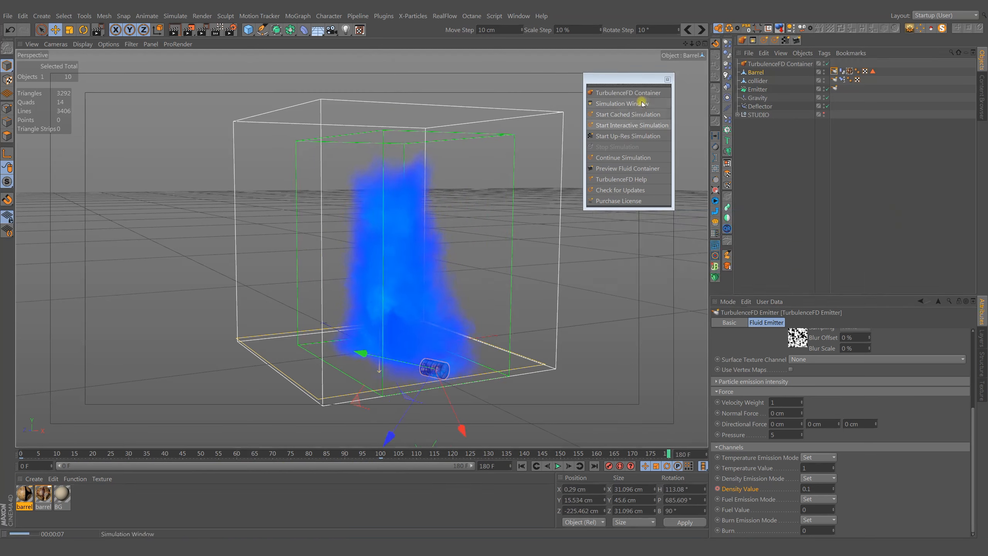
pyautogui.click(668, 80)
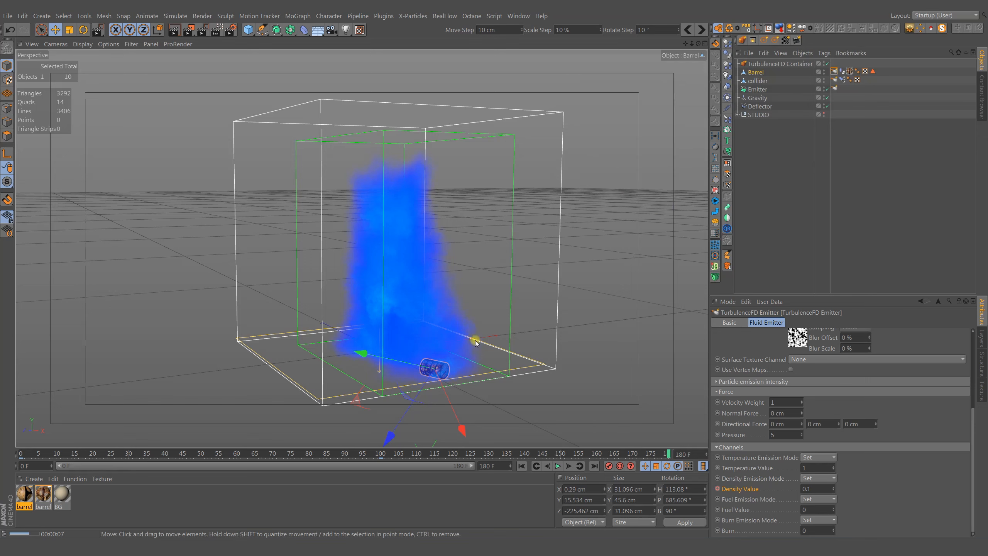
# Frame the barrel and container from a low viewpoint at frame 0, add a Camera from this view and look through it
pyautogui.keyDown('alt'); pyautogui.moveTo(442, 375); pyautogui.dragTo(411, 359); pyautogui.keyUp('alt')
pyautogui.keyDown('alt'); pyautogui.moveTo(412, 355); pyautogui.dragTo(457, 347, button='right'); pyautogui.keyUp('alt')
pyautogui.keyDown('alt'); pyautogui.moveTo(404, 343); pyautogui.dragTo(407, 364, button='middle'); pyautogui.keyUp('alt')
pyautogui.keyDown('alt'); pyautogui.moveTo(407, 363); pyautogui.dragTo(415, 372); pyautogui.keyUp('alt')
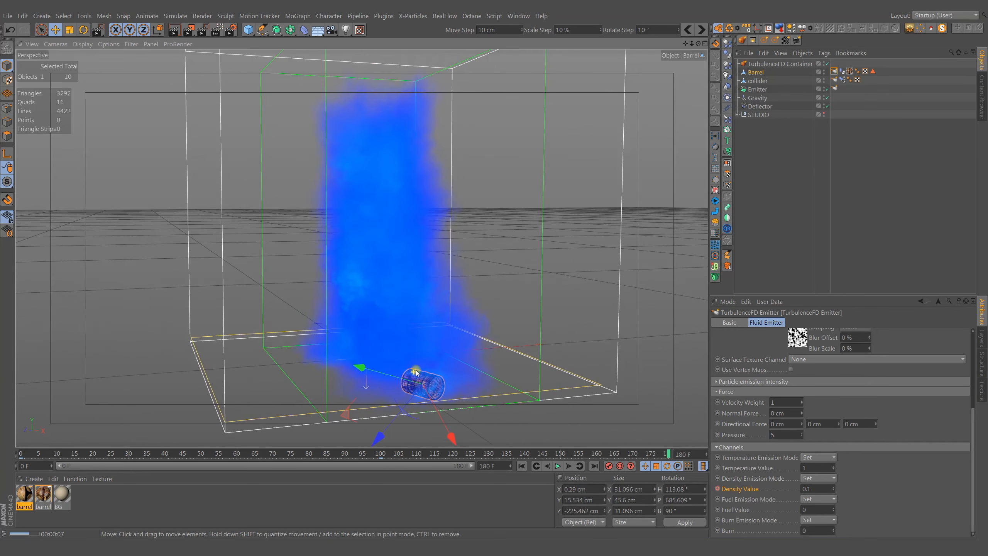
pyautogui.moveTo(669, 455); pyautogui.dragTo(1, 463)
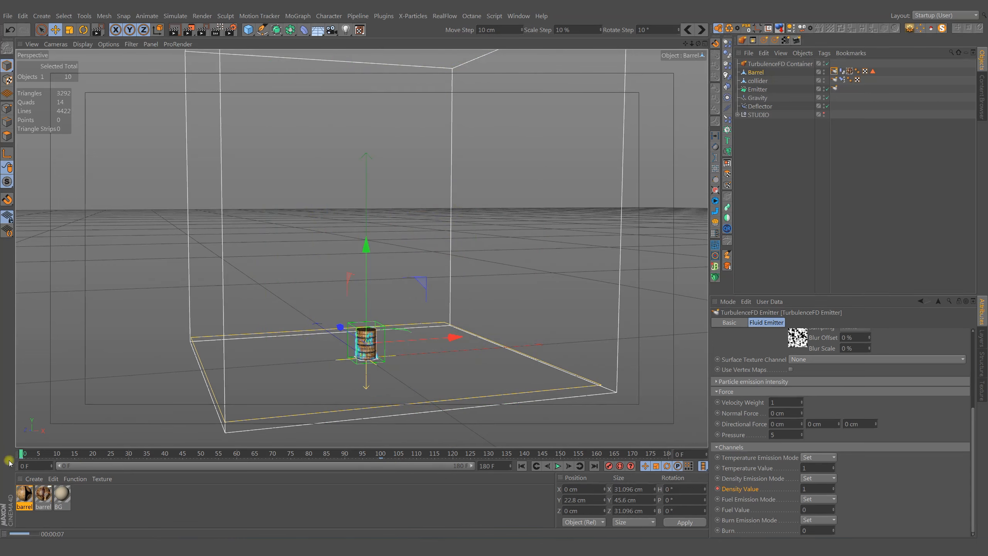
pyautogui.moveTo(367, 374)
pyautogui.keyDown('alt'); pyautogui.mouseDown()
pyautogui.moveTo(368, 358)
pyautogui.moveTo(368, 392)
pyautogui.mouseUp(); pyautogui.keyUp('alt')
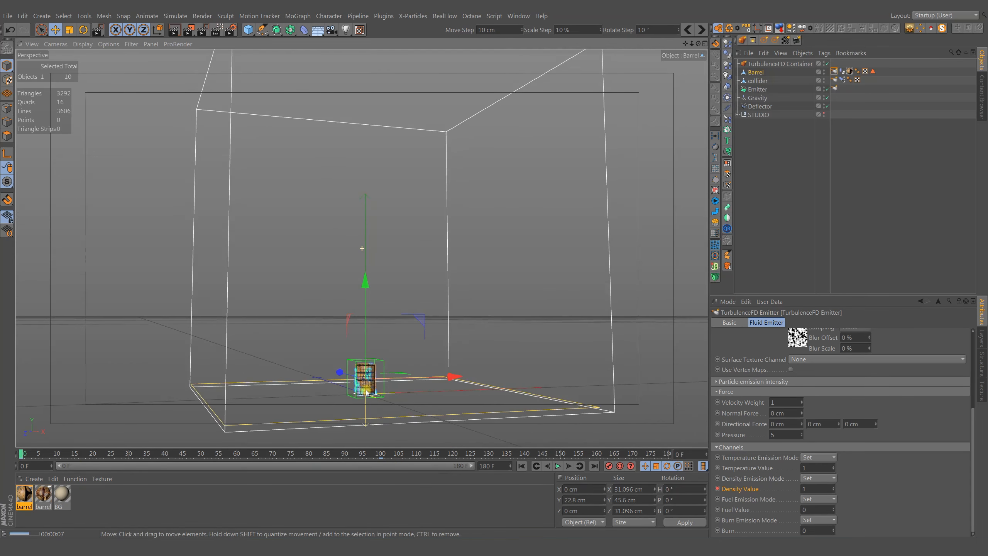
pyautogui.click(331, 30)
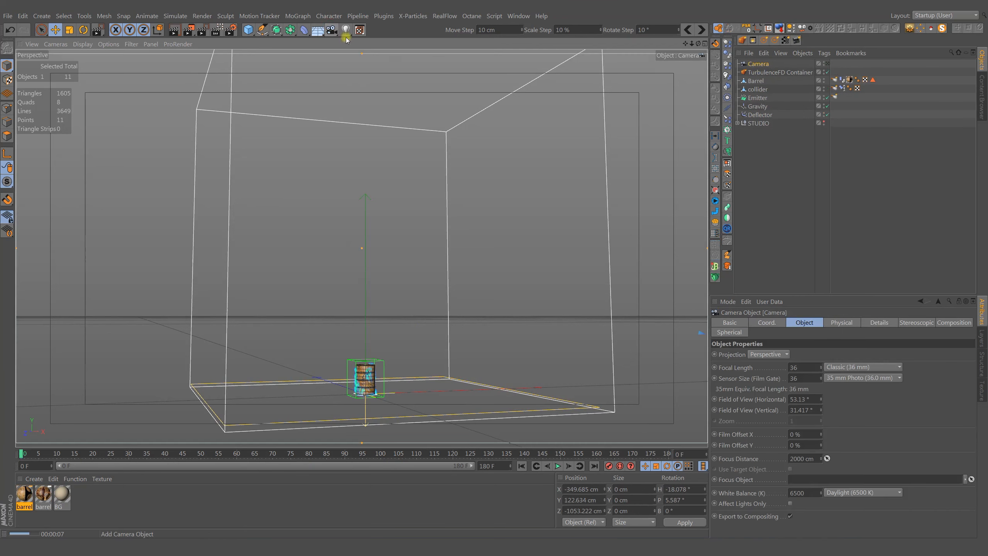
pyautogui.click(826, 63)
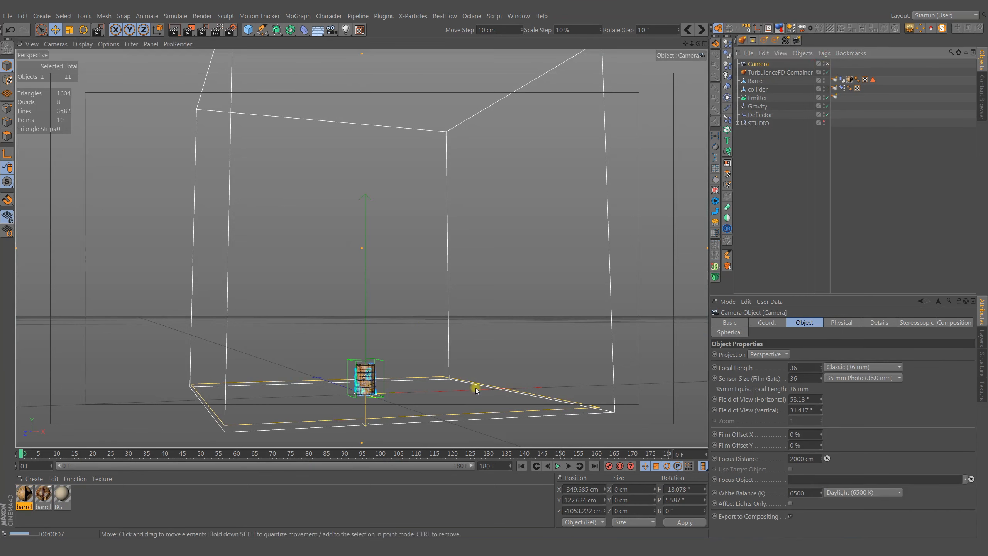
# Render the camera view at frame 33 to preview the smoke and fire
pyautogui.moveTo(20, 454); pyautogui.dragTo(139, 457)
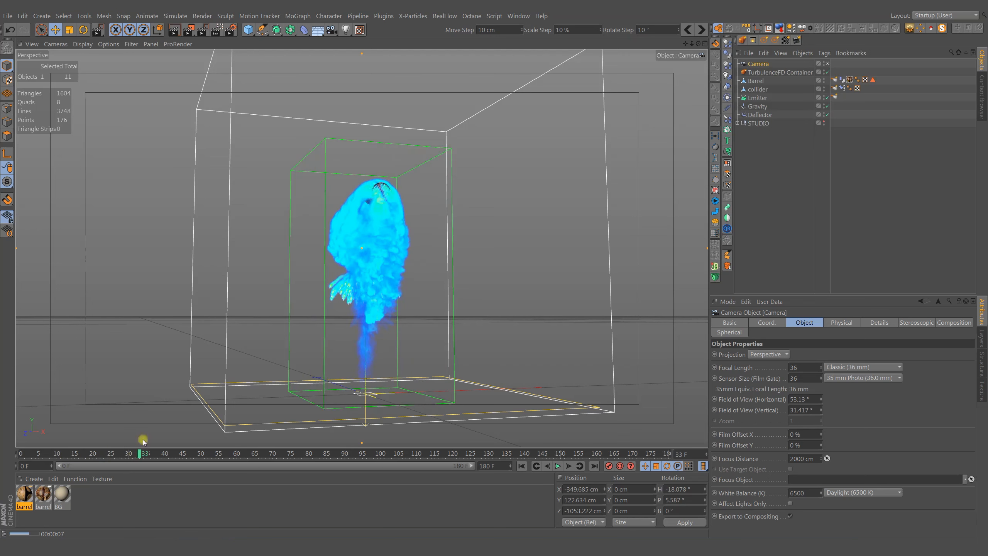
pyautogui.click(175, 30)
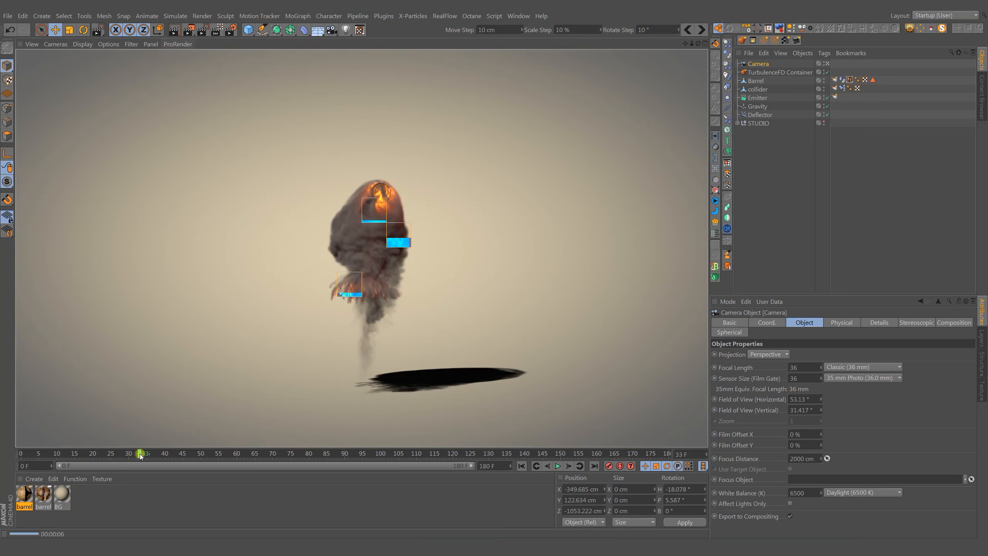
# Keyframe the camera's wide view at frame 80 and a close-up of the fallen barrel at frame 180
pyautogui.moveTo(143, 454); pyautogui.dragTo(310, 453)
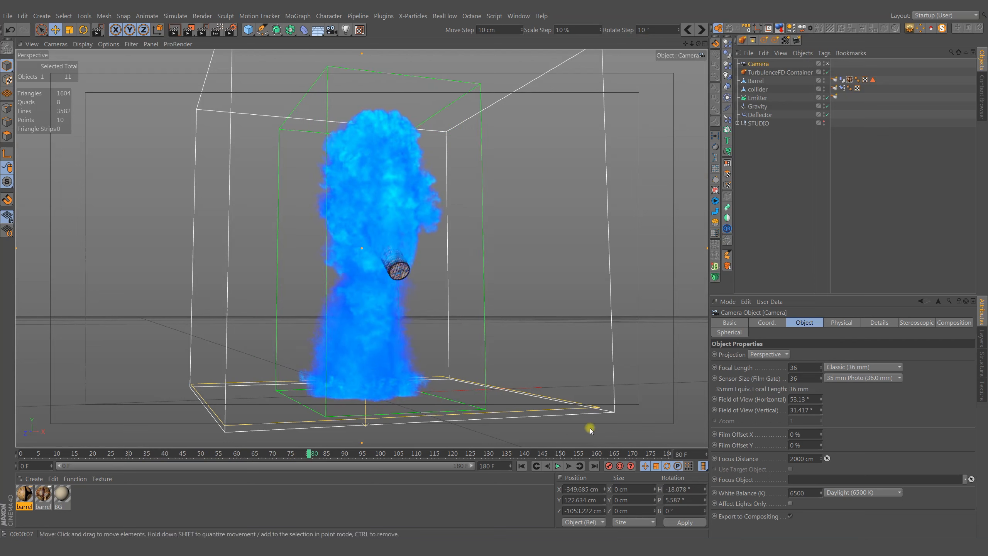
pyautogui.click(610, 467)
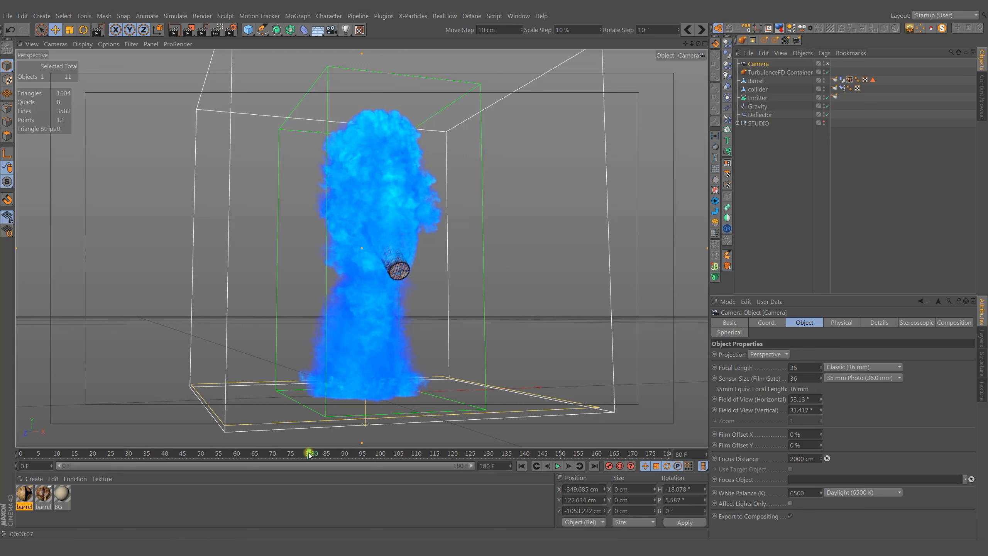
pyautogui.moveTo(315, 454); pyautogui.dragTo(678, 465)
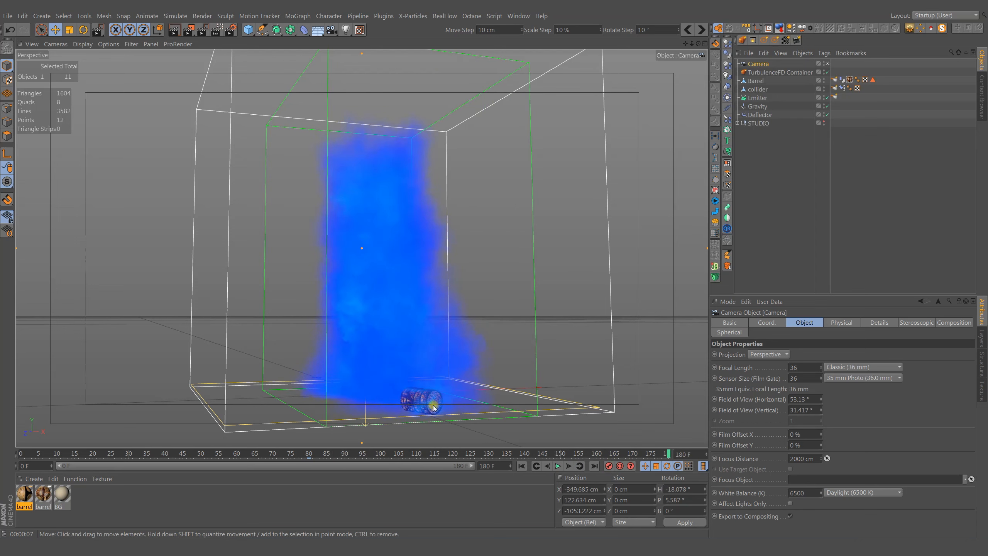
pyautogui.scroll(1, 434, 406)
pyautogui.keyDown('alt'); pyautogui.moveTo(435, 405); pyautogui.dragTo(549, 401, button='right'); pyautogui.keyUp('alt')
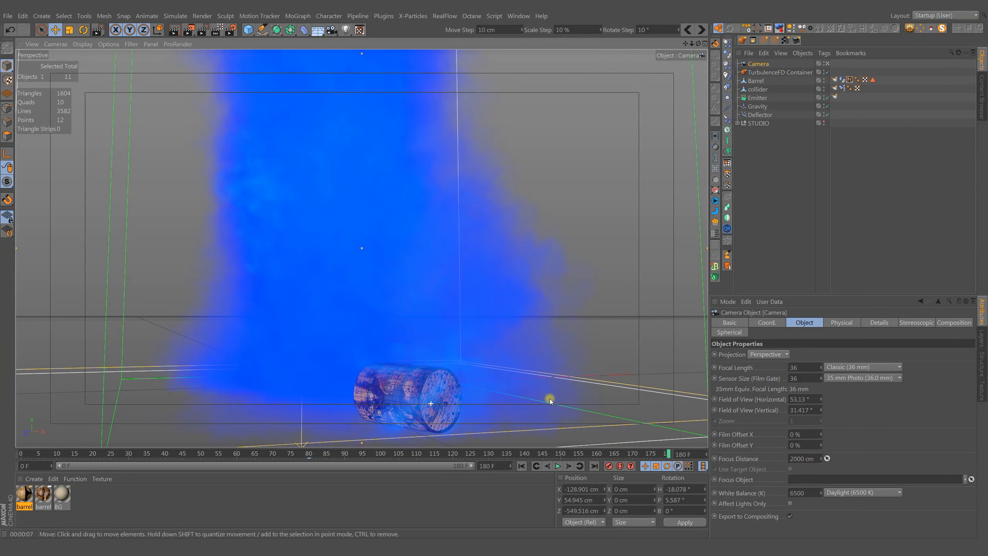
# Play the camera move and explosion from the start to check them, and return to frame 0
pyautogui.click(521, 466)
pyautogui.click(558, 466)
pyautogui.click(558, 466)
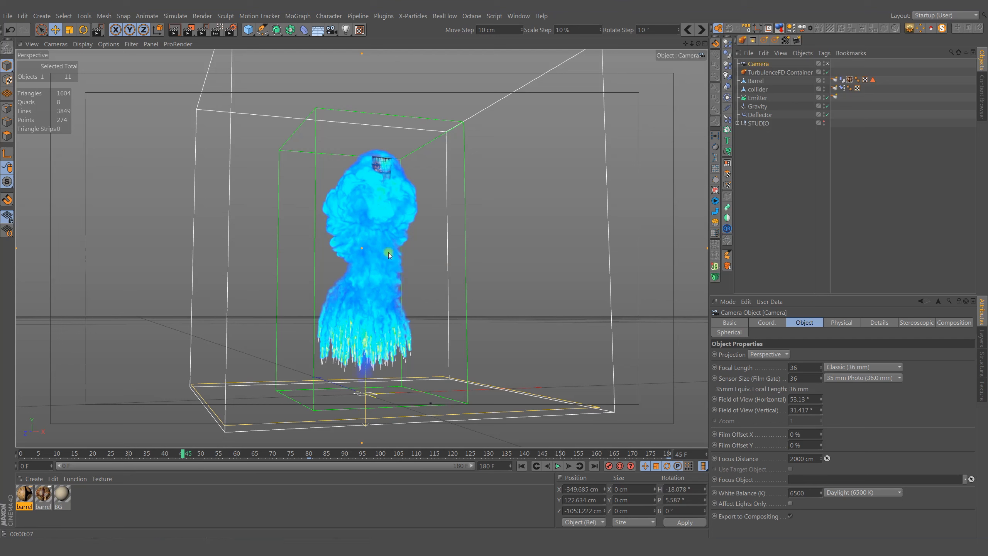
pyautogui.click(522, 465)
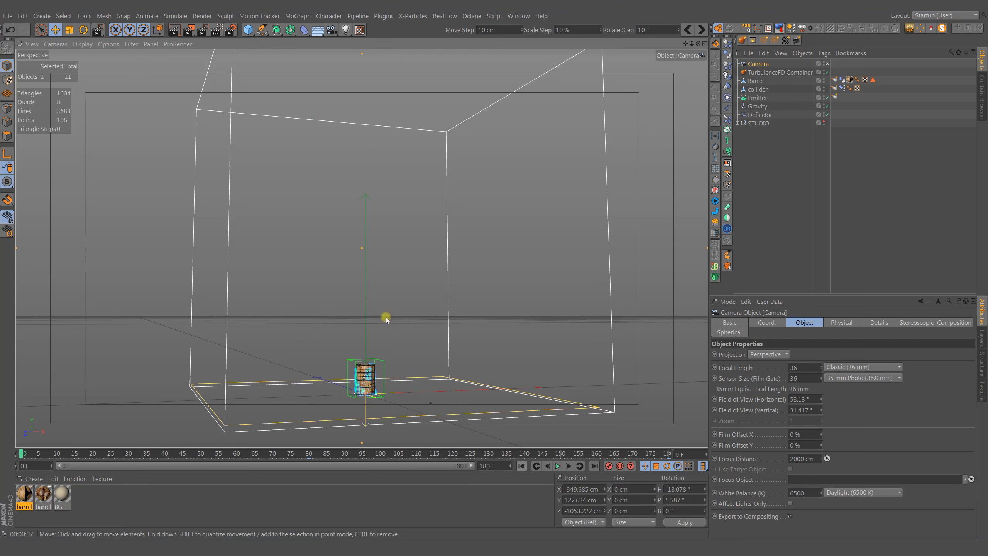
# Set the render output's frame range to All Frames, covering frames 0 to 180
pyautogui.click(233, 30)
pyautogui.click(95, 42)
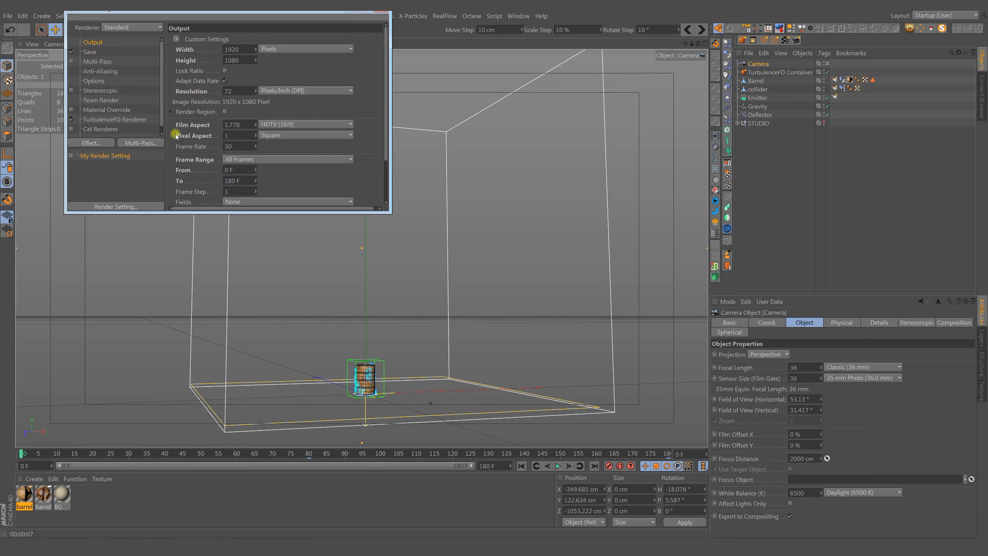
pyautogui.click(243, 159)
pyautogui.click(240, 192)
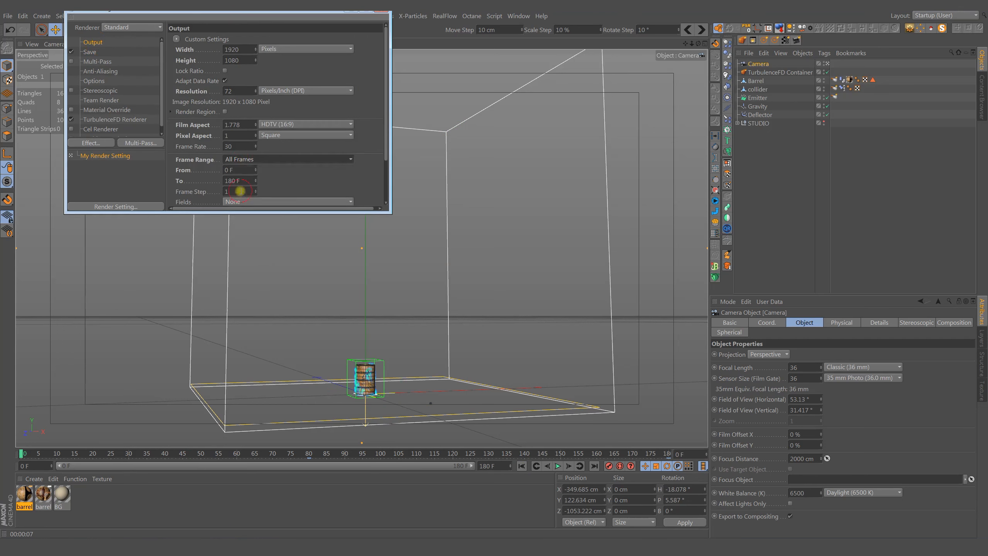
pyautogui.click(236, 169)
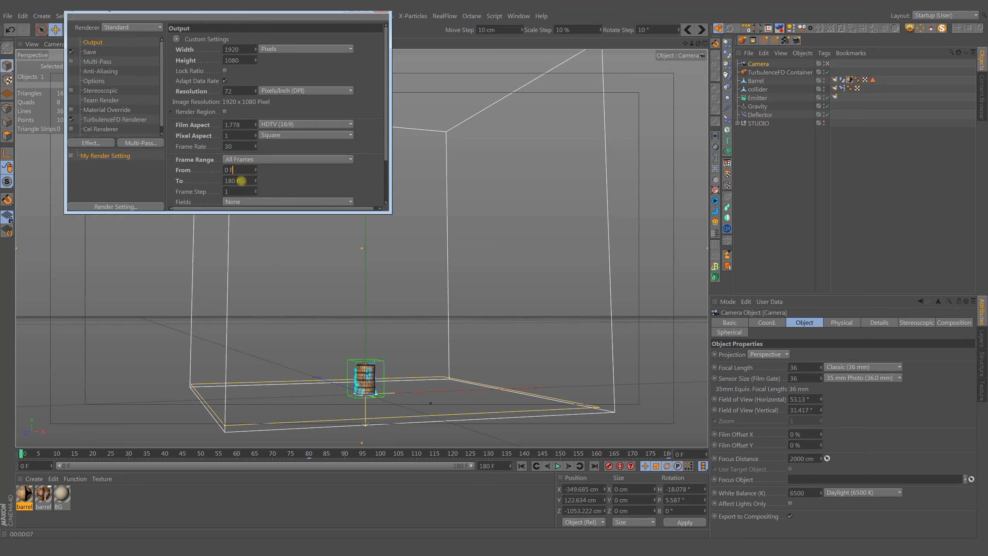
# Set the render to save as a PNG sequence named barrel in the TDFDseq folder, and close the render settings
pyautogui.click(90, 52)
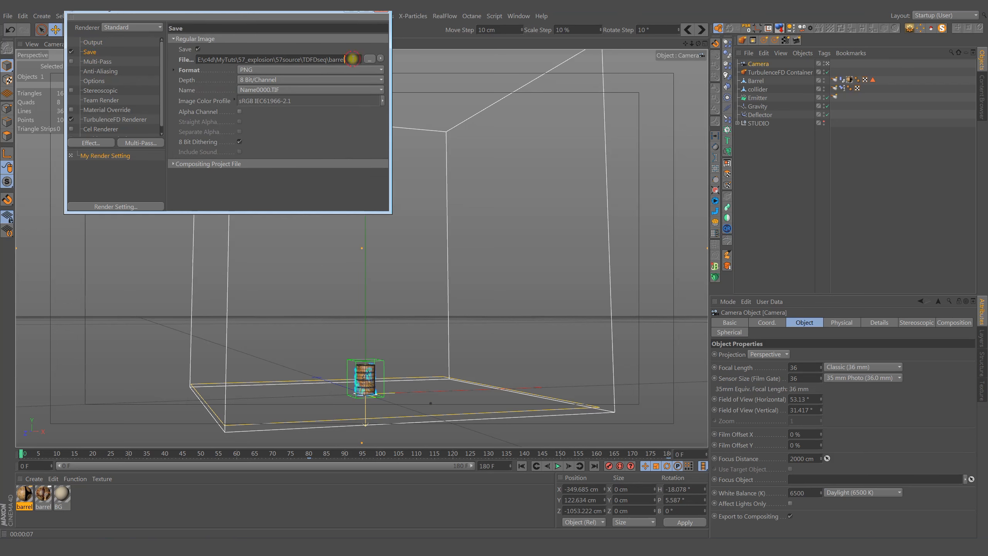
pyautogui.moveTo(334, 59); pyautogui.dragTo(270, 60)
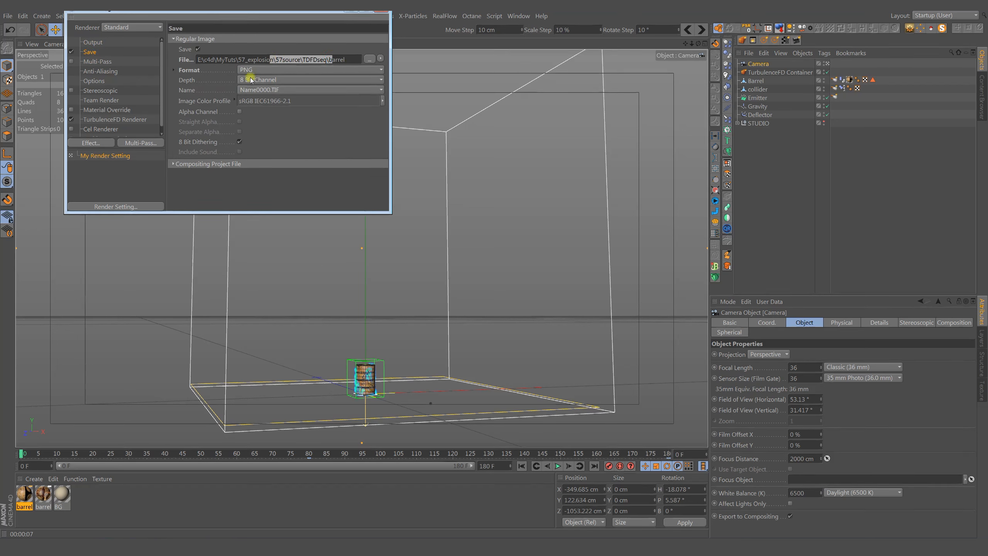
pyautogui.click(252, 71)
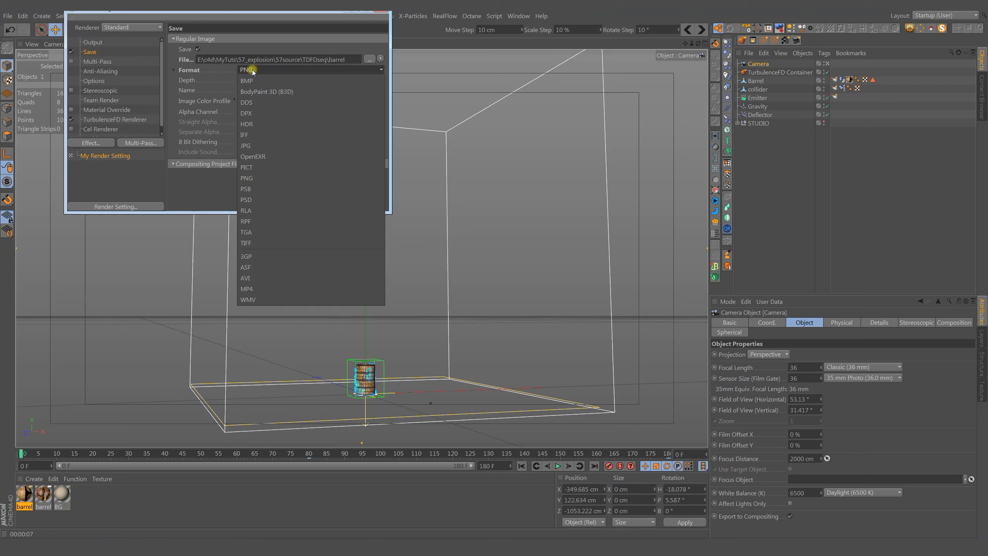
pyautogui.click(253, 70)
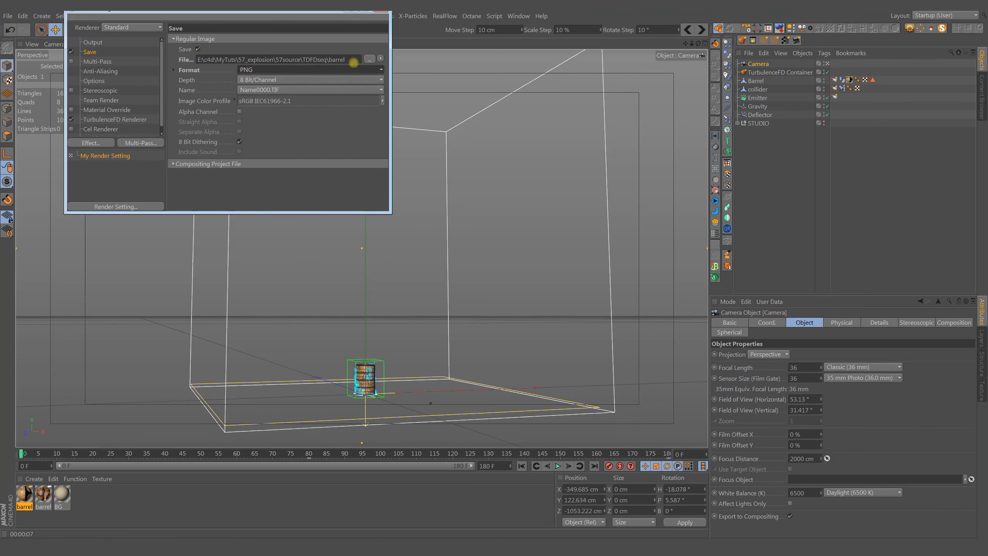
pyautogui.click(385, 13)
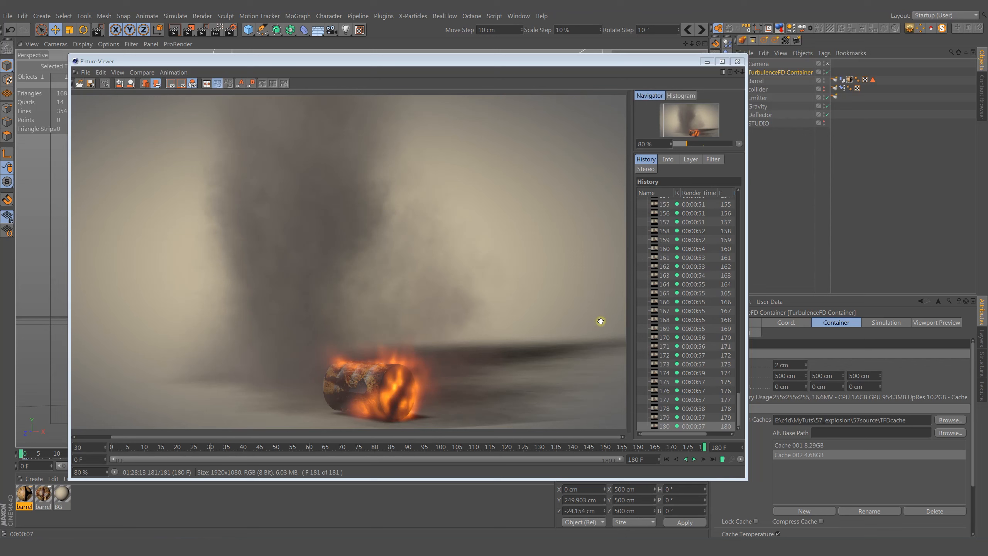
# Scrub through the whole rendered sequence and examine the voxel size of the TurbulenceFD container
pyautogui.moveTo(706, 449); pyautogui.dragTo(88, 418)
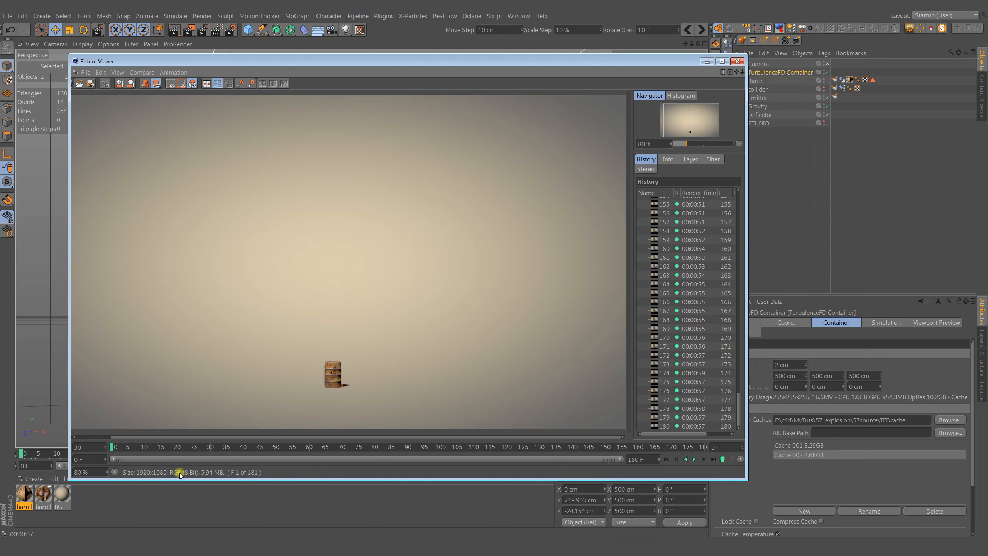
pyautogui.moveTo(112, 449); pyautogui.dragTo(702, 450)
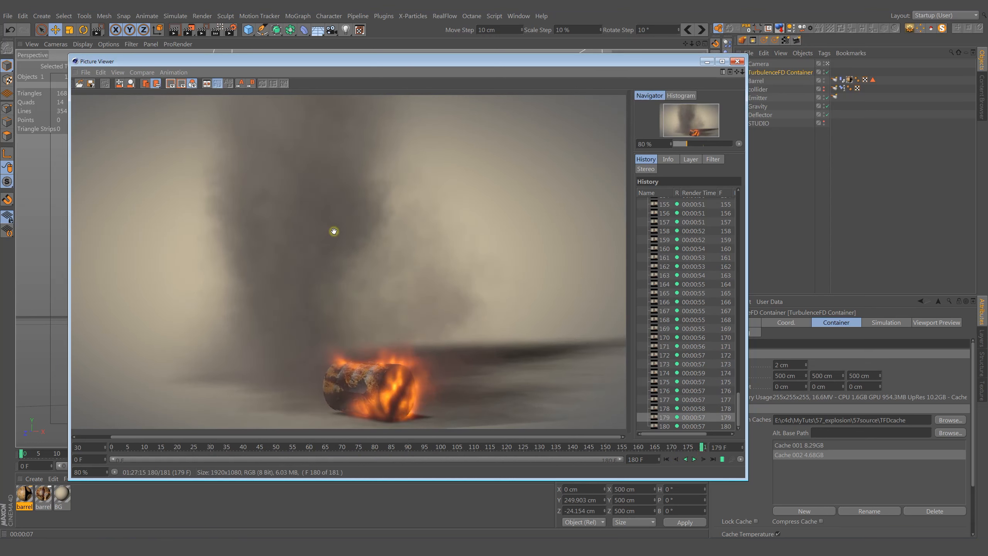
pyautogui.doubleClick(794, 365)
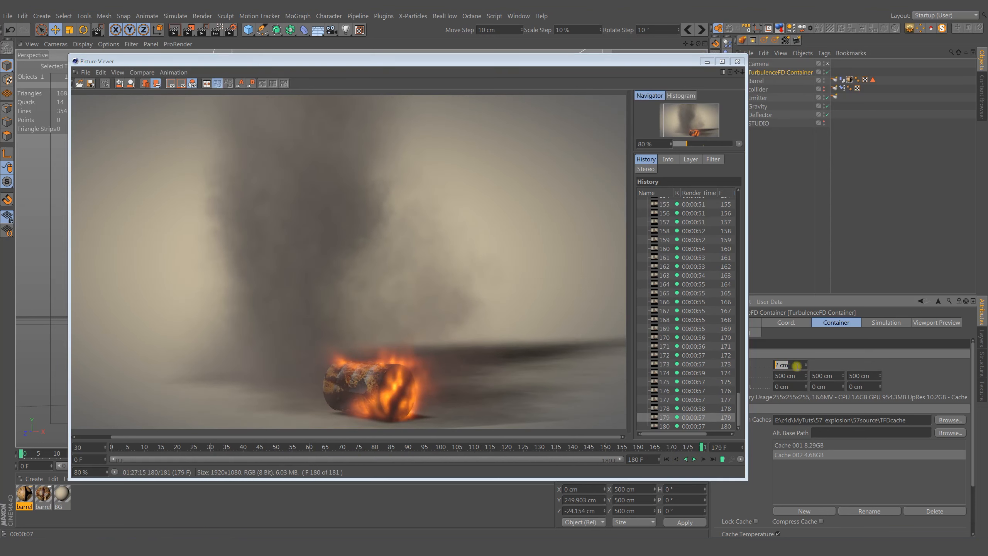
pyautogui.moveTo(802, 364); pyautogui.dragTo(777, 371)
pyautogui.moveTo(702, 449); pyautogui.dragTo(107, 428)
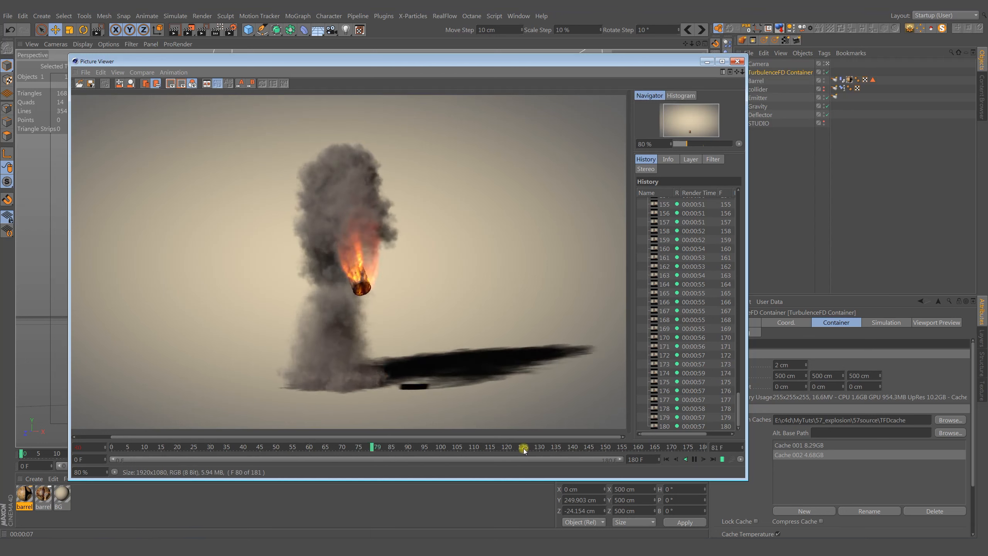
# Review the rendered explosion from the barrel's launch through its fall to the burning close-up, and play the sequence
pyautogui.moveTo(523, 448)
pyautogui.mouseDown()
pyautogui.moveTo(100, 436)
pyautogui.moveTo(121, 451)
pyautogui.mouseUp()
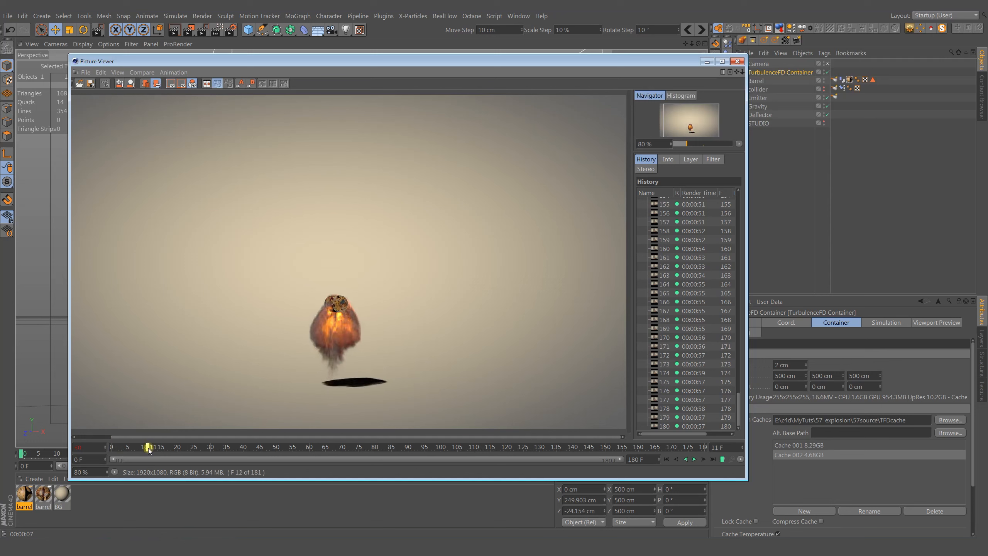
pyautogui.moveTo(148, 449); pyautogui.dragTo(247, 447)
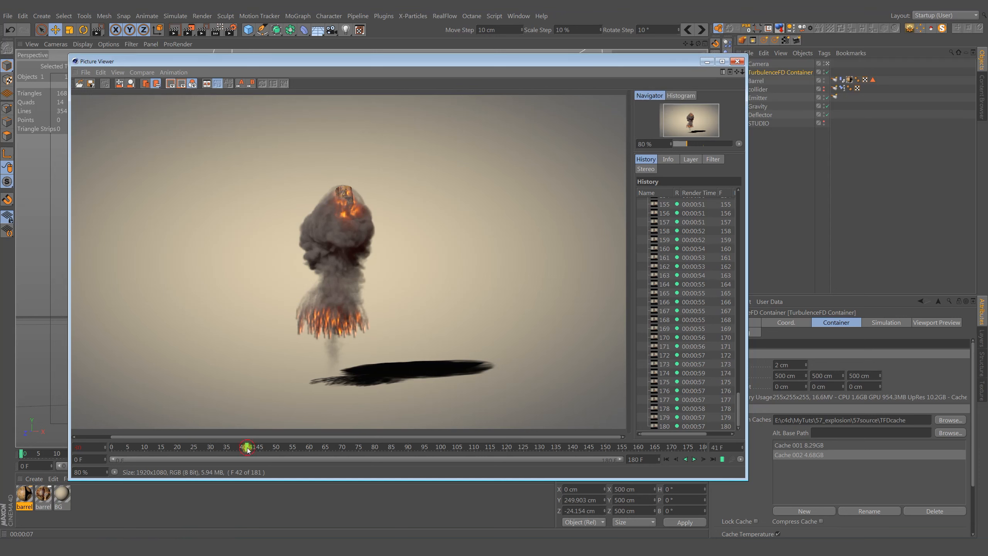
pyautogui.moveTo(247, 448); pyautogui.dragTo(287, 449)
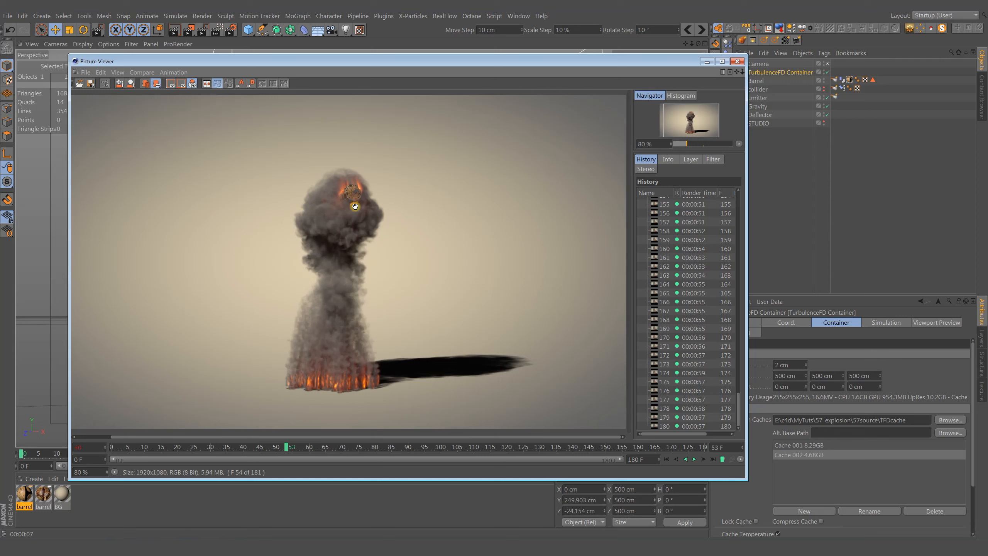
pyautogui.moveTo(288, 449); pyautogui.dragTo(403, 458)
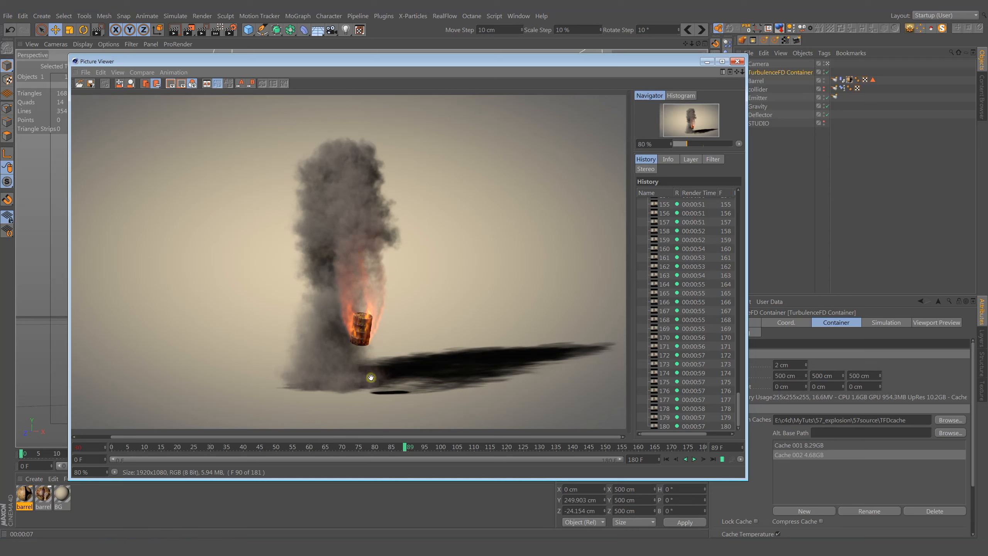
pyautogui.moveTo(404, 448); pyautogui.dragTo(707, 462)
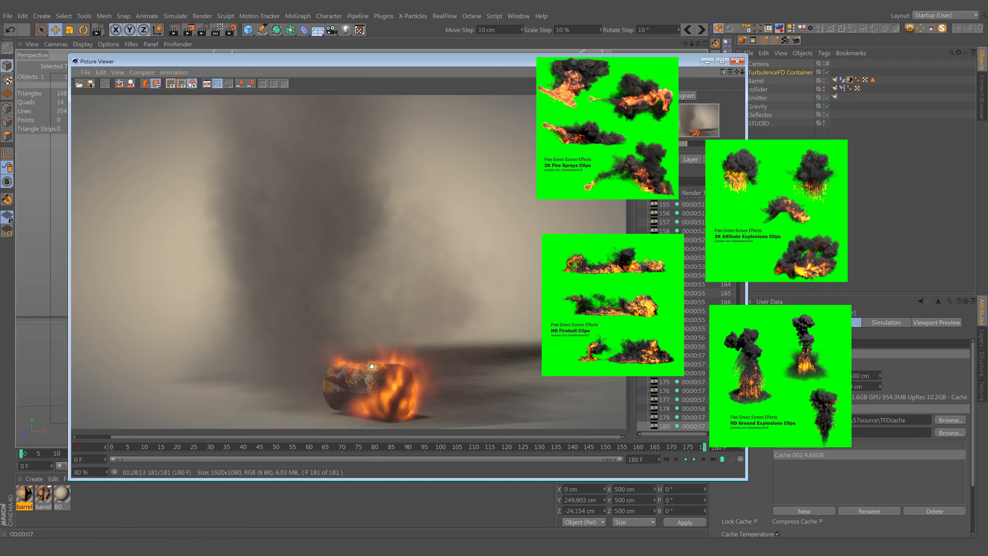
pyautogui.click(695, 459)
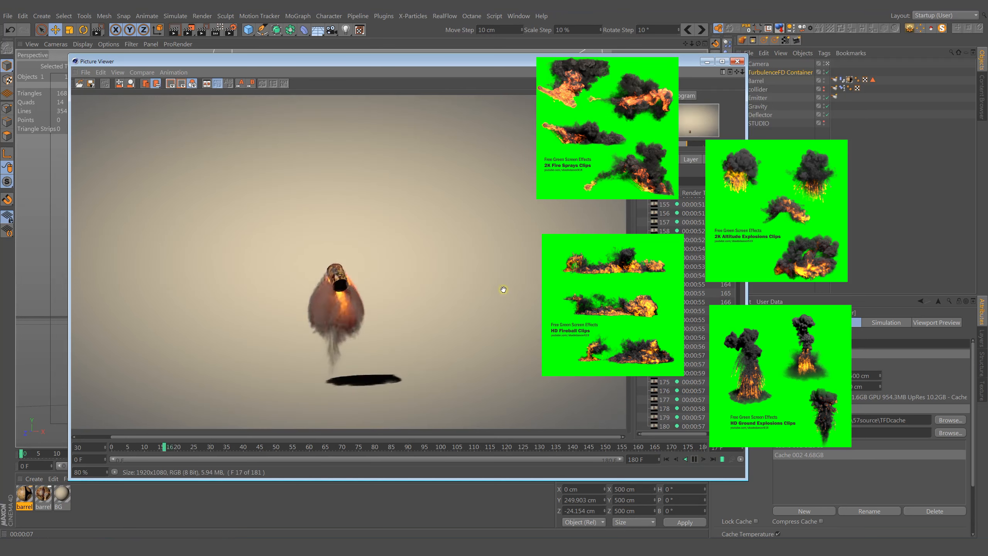